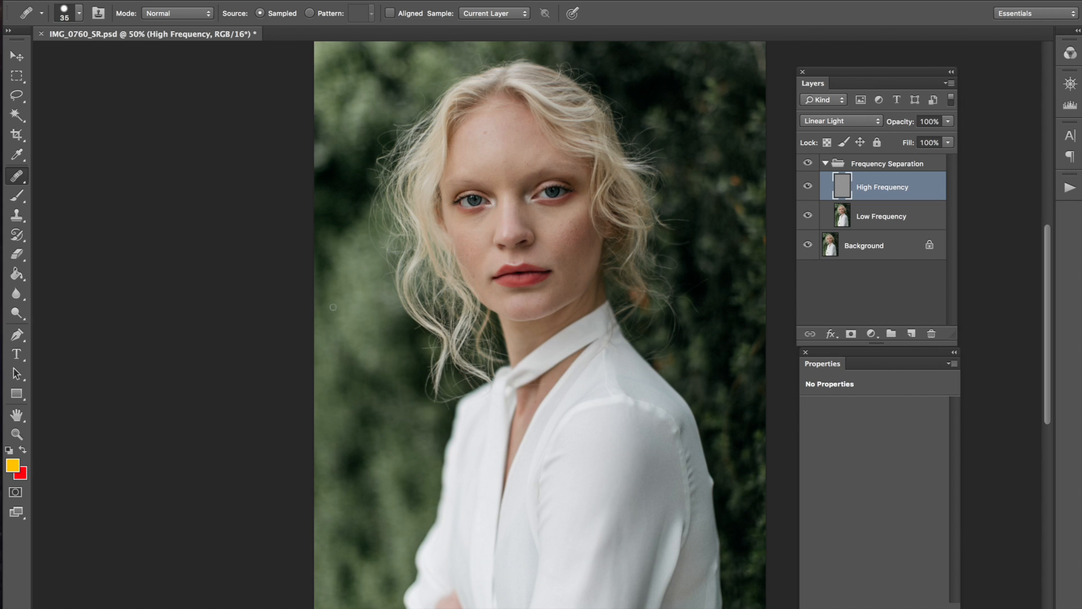
# Step: Switch to the Move tool and back to healing, then select the Low Frequency layer
pyautogui.press('v')
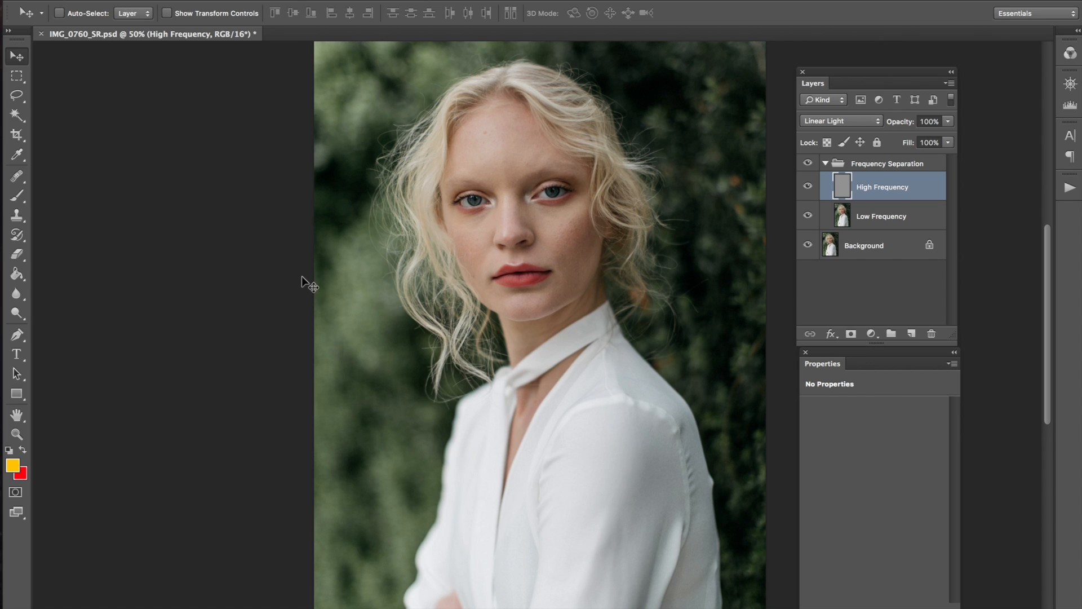
pyautogui.press('j')
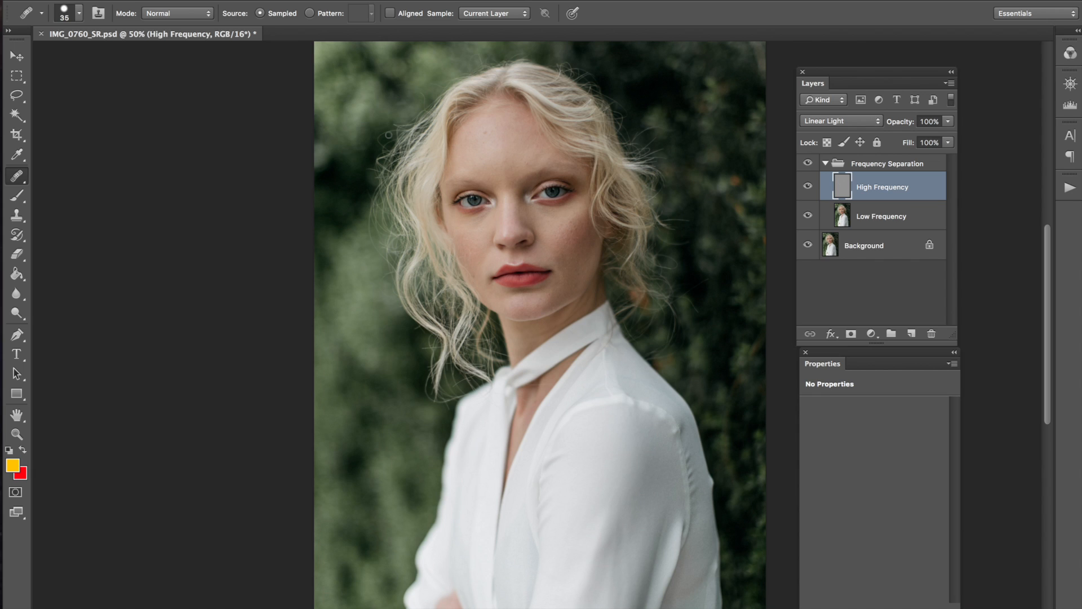
pyautogui.click(848, 221)
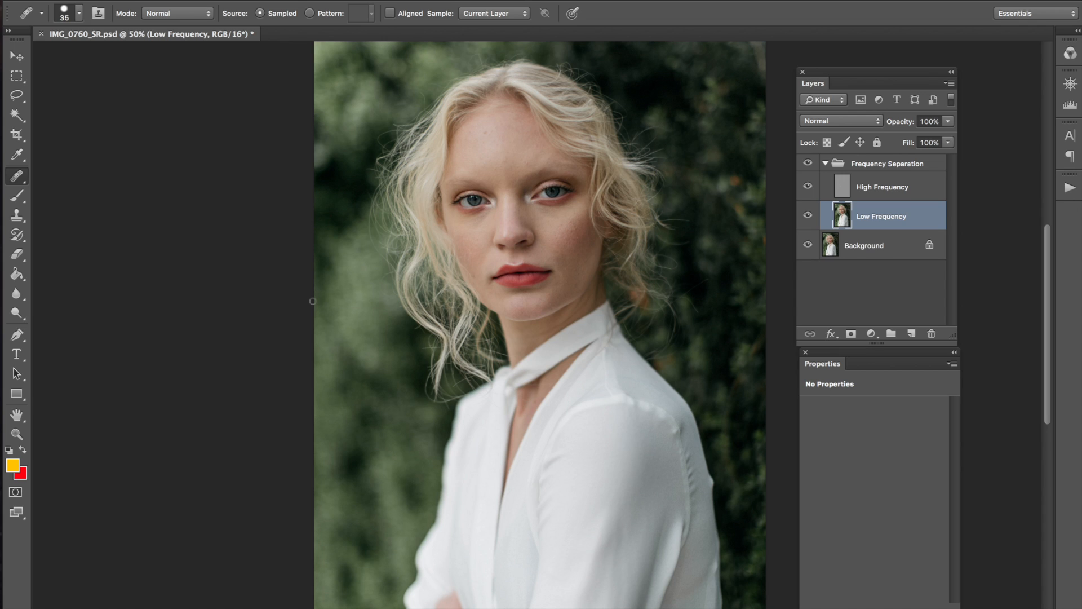
# Step: Reselect High Frequency, dock Properties beneath the Layers panel, and zoom the portrait to 66.7%
pyautogui.click(847, 190)
pyautogui.moveTo(835, 75); pyautogui.dragTo(804, 84)
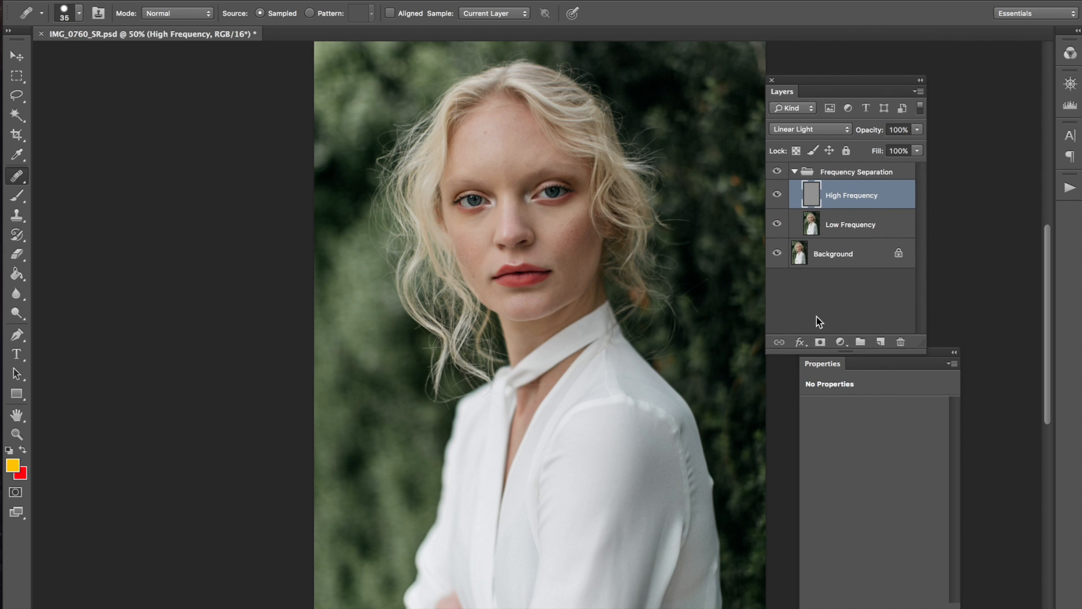
pyautogui.moveTo(820, 364); pyautogui.dragTo(781, 375)
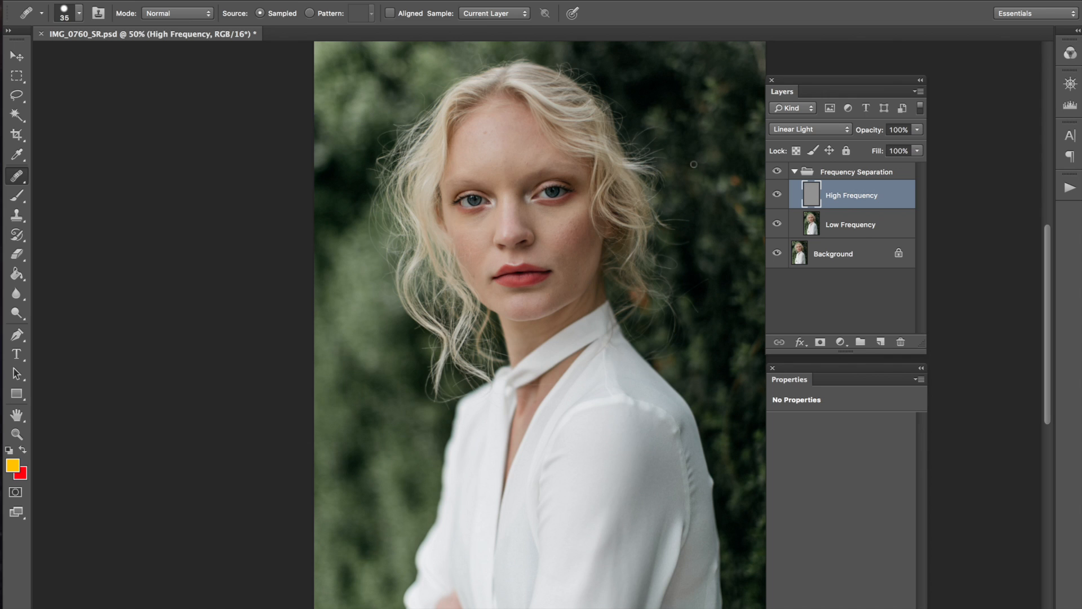
pyautogui.hotkey('ctrl', '+')
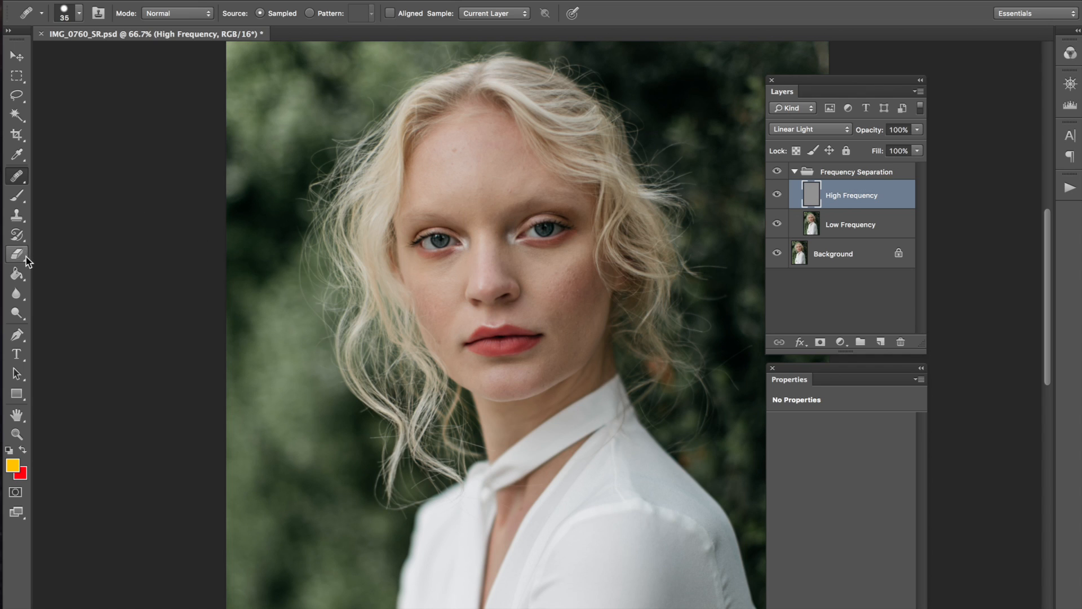
# Step: Add a black Solid Color fill layer and place it below High Frequency
pyautogui.click(18, 274)
pyautogui.click(840, 342)
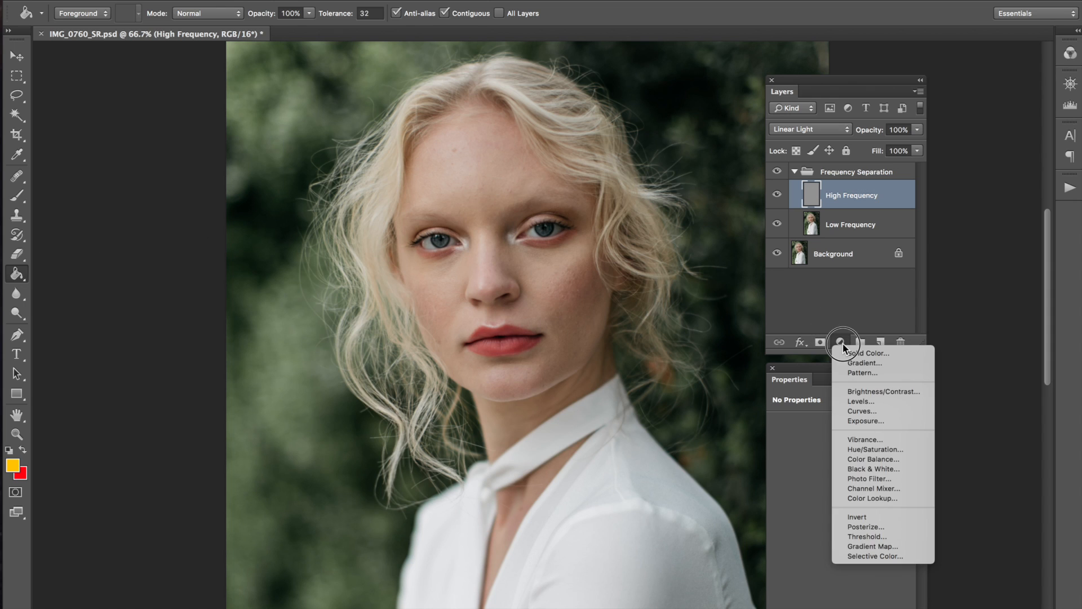
pyautogui.click(850, 354)
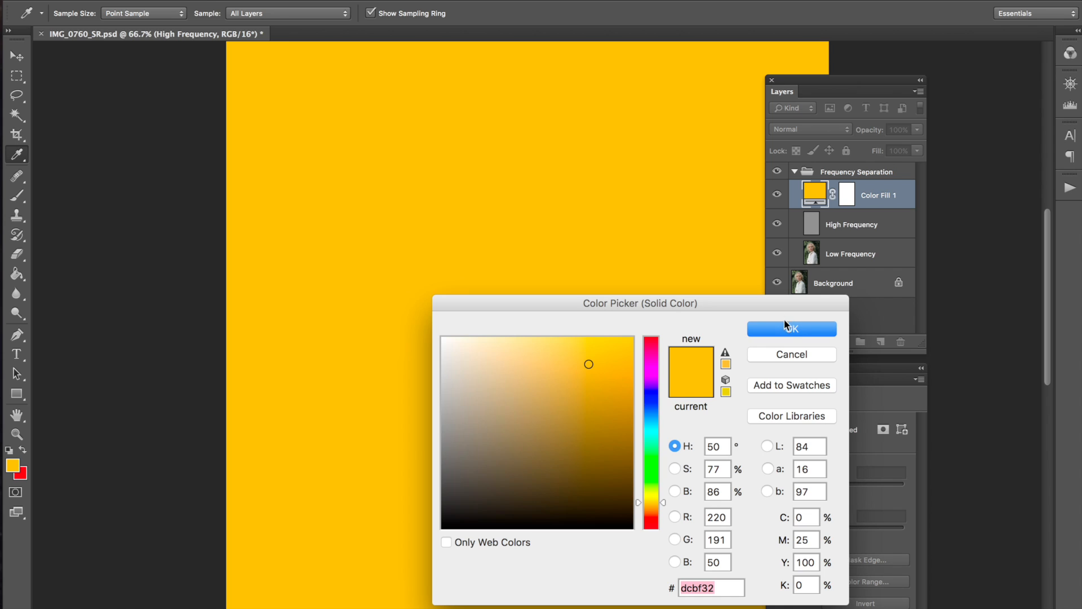
pyautogui.moveTo(553, 432); pyautogui.dragTo(429, 555)
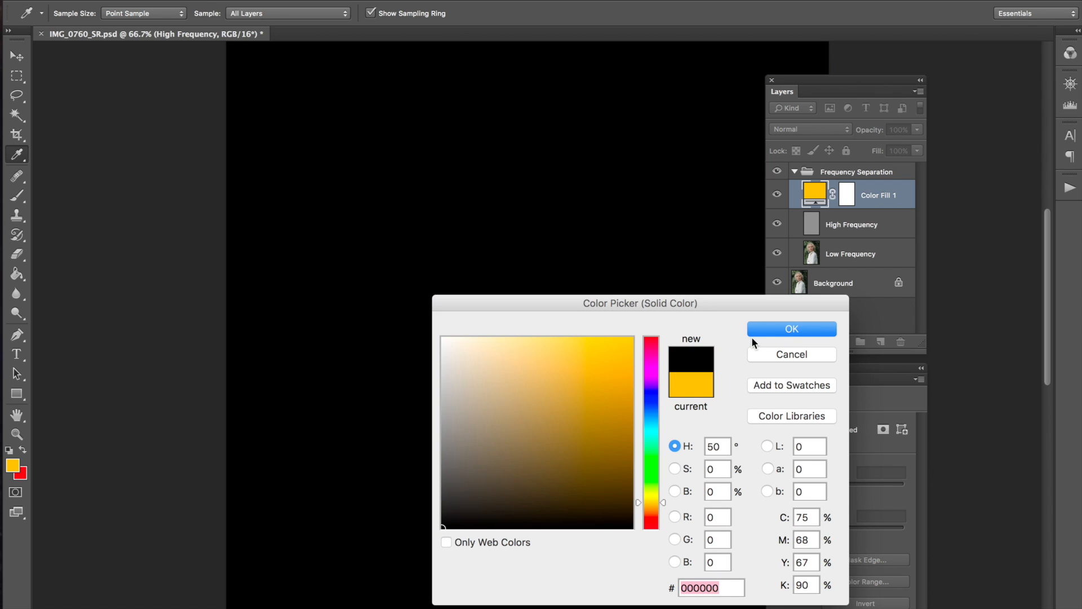
pyautogui.press('Return')
pyautogui.moveTo(816, 197); pyautogui.dragTo(815, 232)
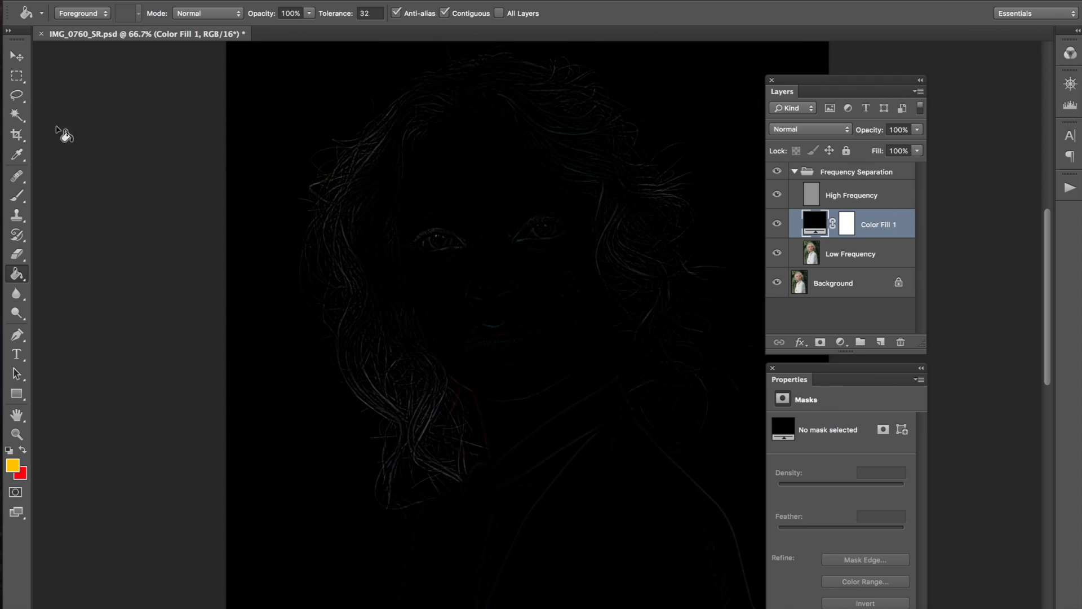
# Step: Set the High Frequency layer's blend mode to Normal
pyautogui.click(18, 56)
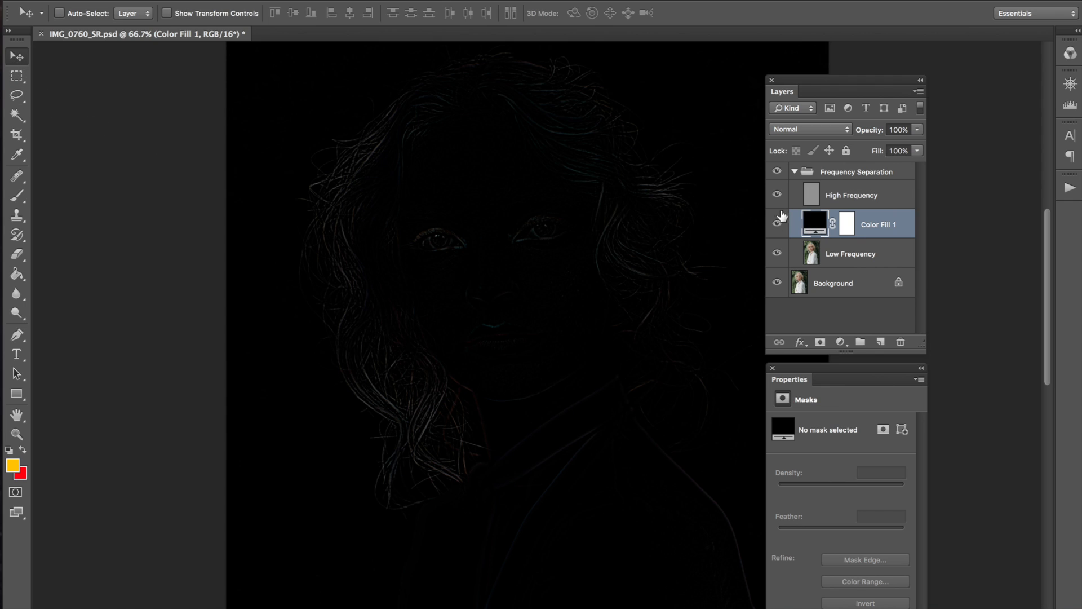
pyautogui.click(813, 195)
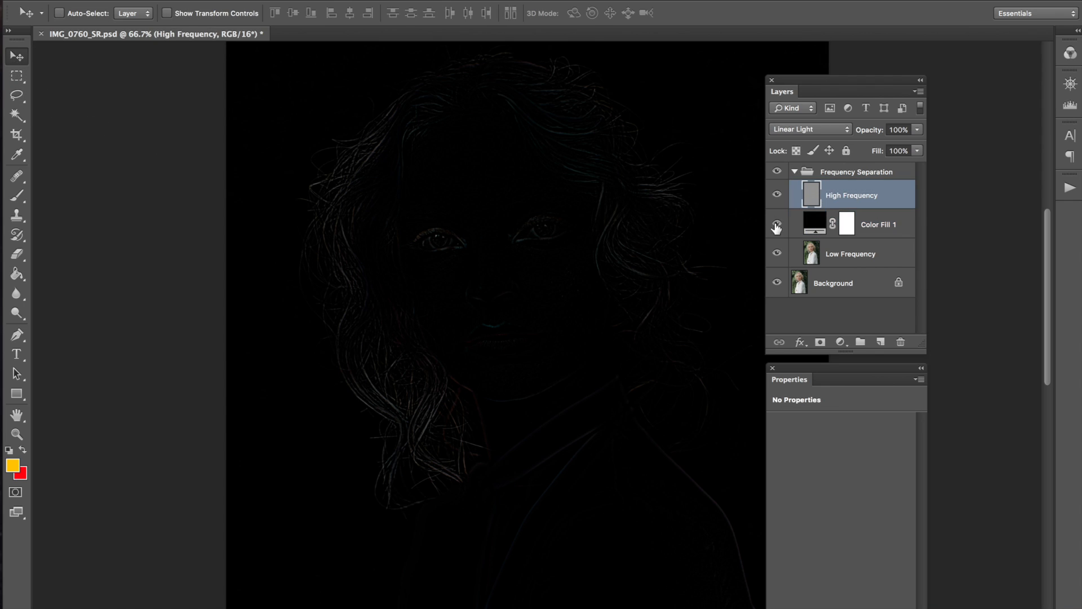
pyautogui.click(812, 130)
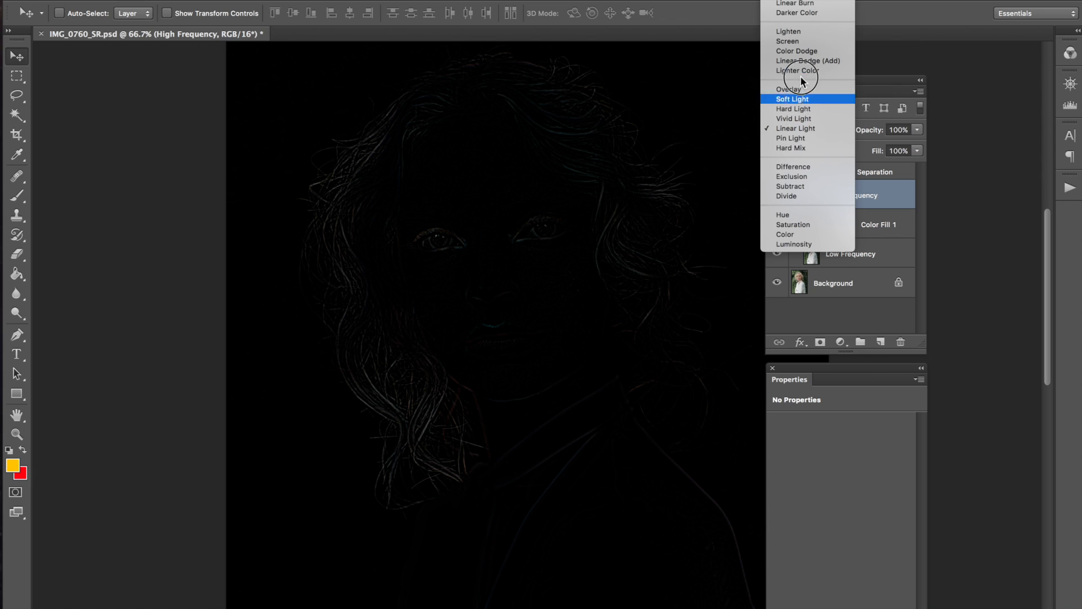
pyautogui.scroll(2, 806, 141)
pyautogui.click(786, 31)
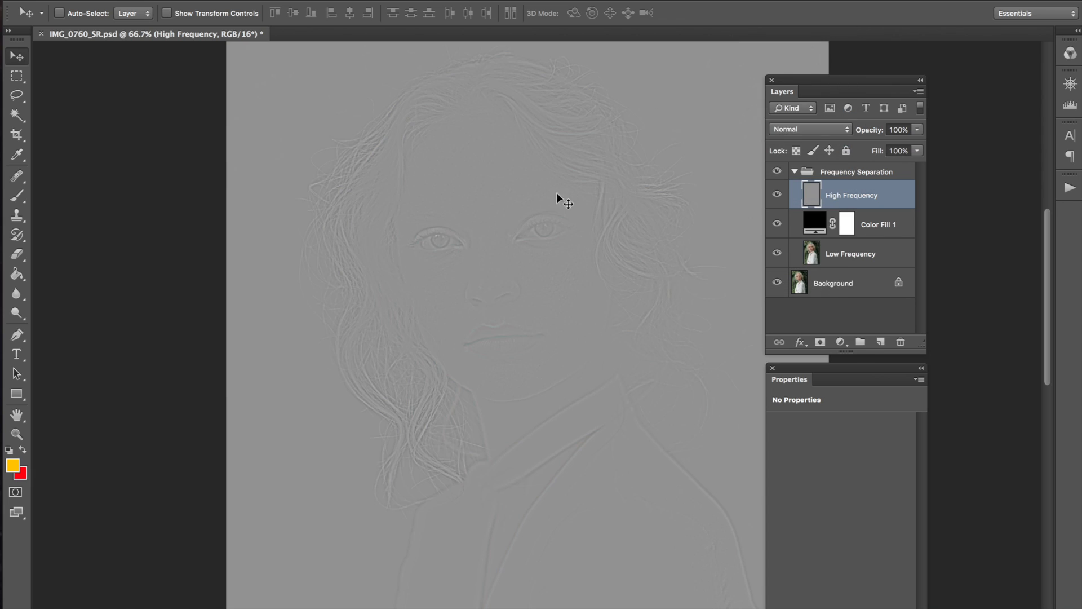
# Step: Zoom to 200% and pan across the forehead, eyes and nose to inspect the gray detail
pyautogui.press('super+plus')
pyautogui.press('super+plus')
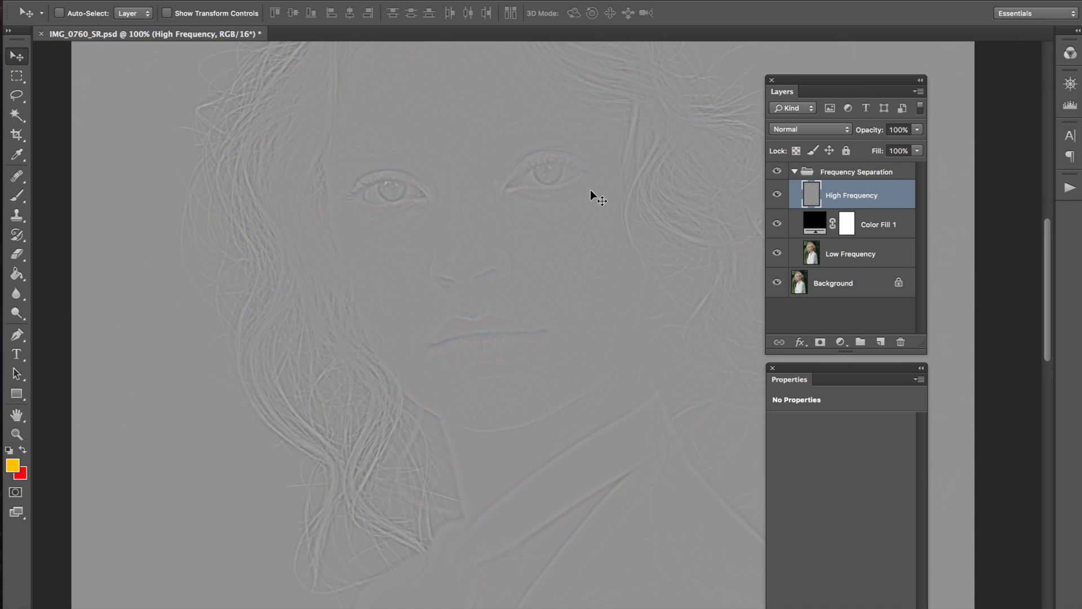
pyautogui.scroll(5, 496, 327)
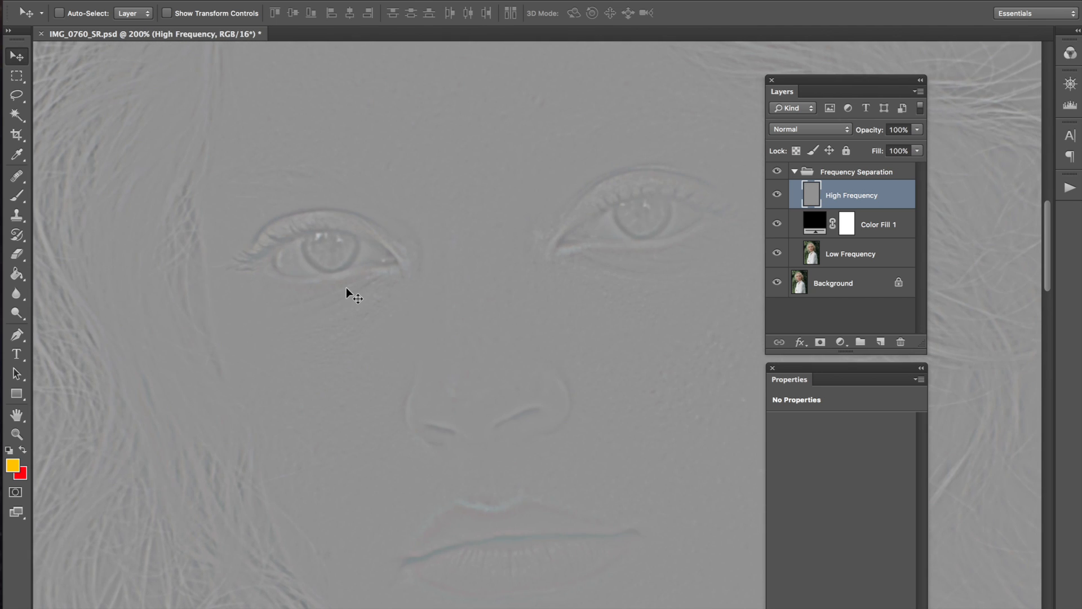
pyautogui.scroll(5, 305, 216)
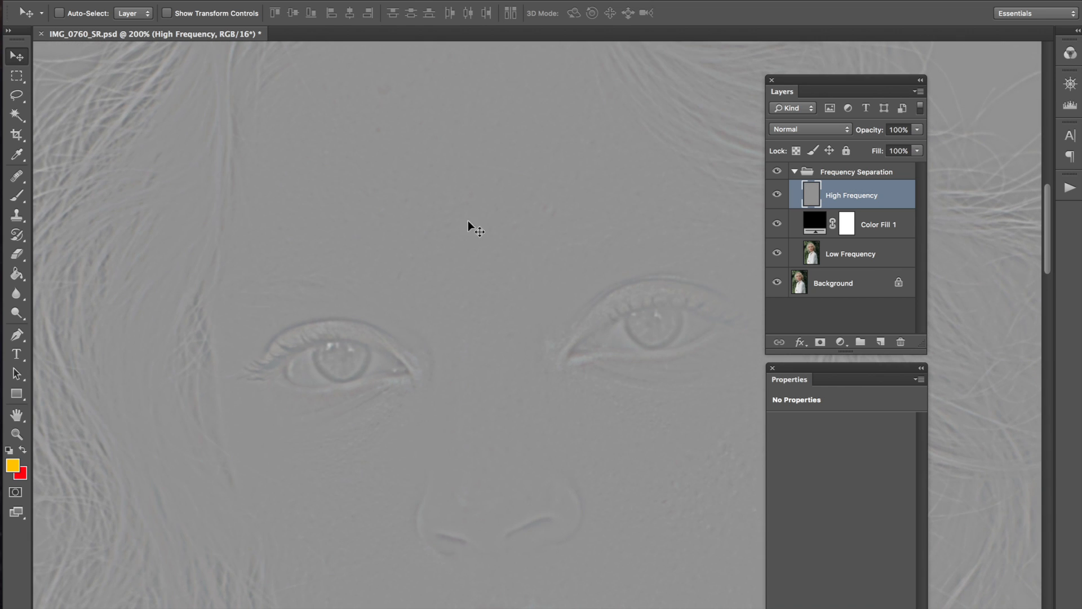
pyautogui.moveTo(511, 191); pyautogui.dragTo(472, 217)
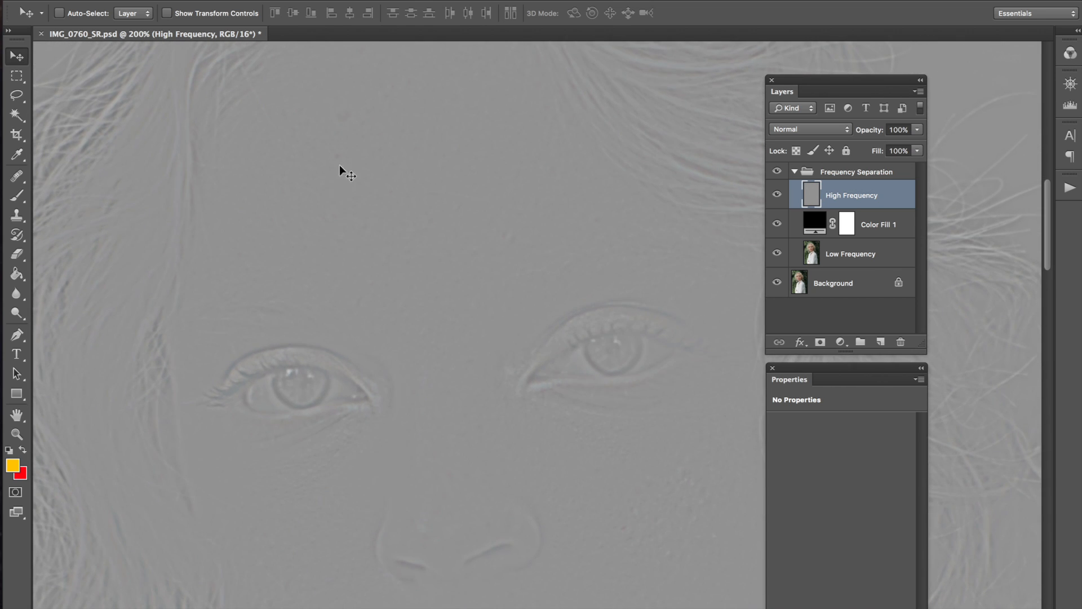
pyautogui.moveTo(387, 379); pyautogui.dragTo(447, 285)
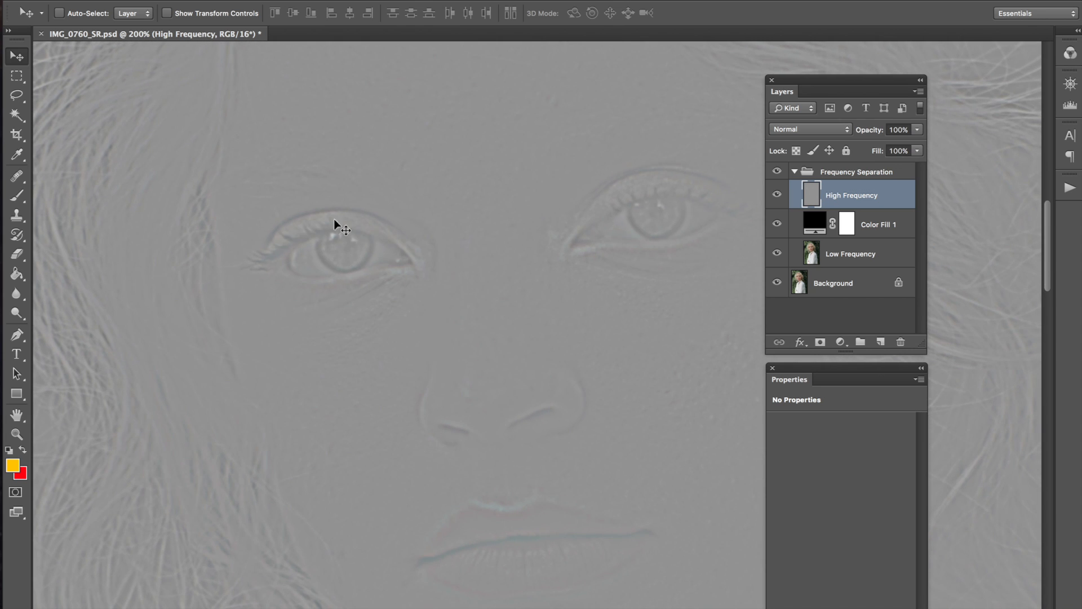
# Step: Return to 100%, set High Frequency back to Linear Light, and hide Color Fill 1
pyautogui.press('super+minus')
pyautogui.moveTo(472, 298); pyautogui.dragTo(375, 244)
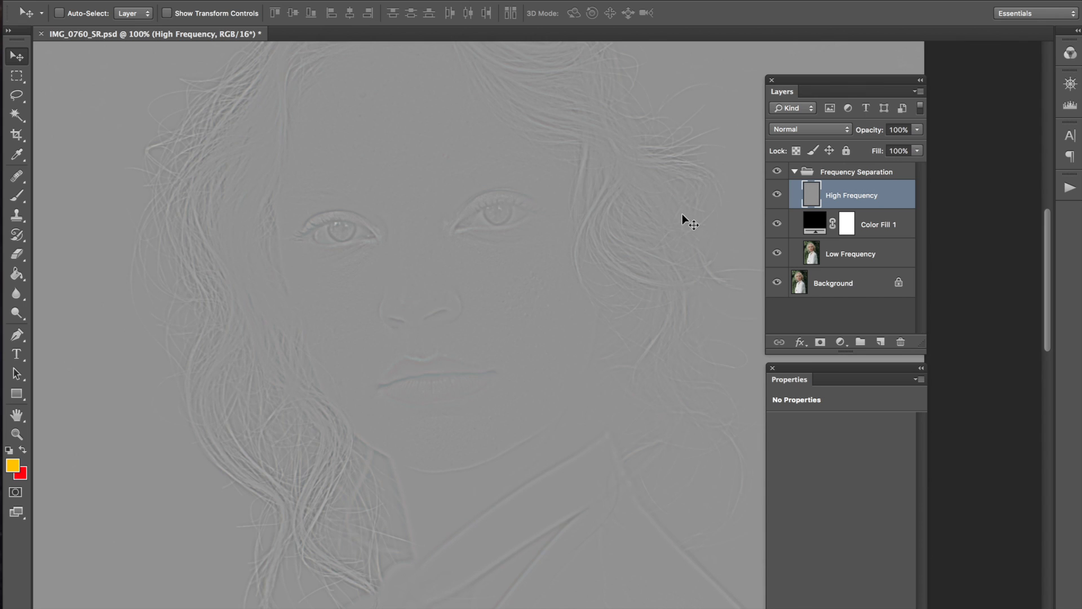
pyautogui.moveTo(818, 129); pyautogui.dragTo(800, 311)
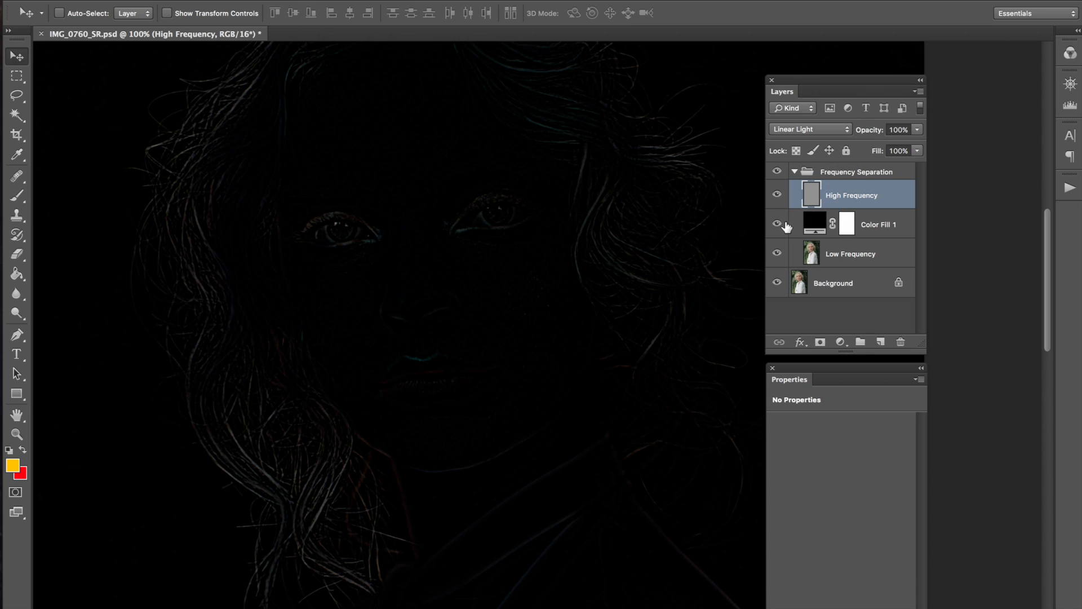
pyautogui.click(778, 224)
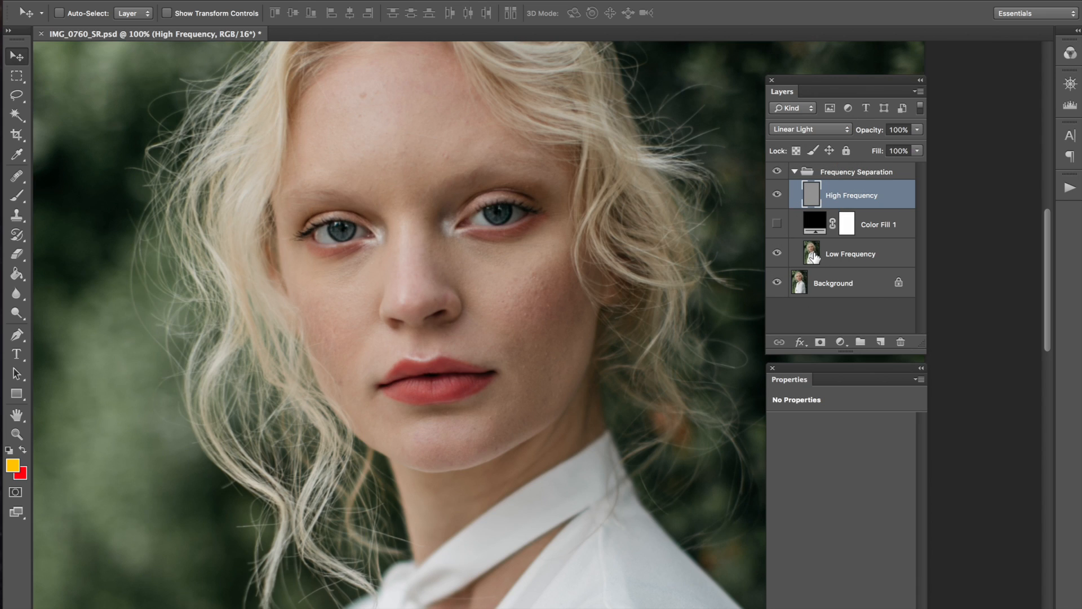
pyautogui.click(777, 194)
pyautogui.moveTo(873, 226); pyautogui.dragTo(906, 342)
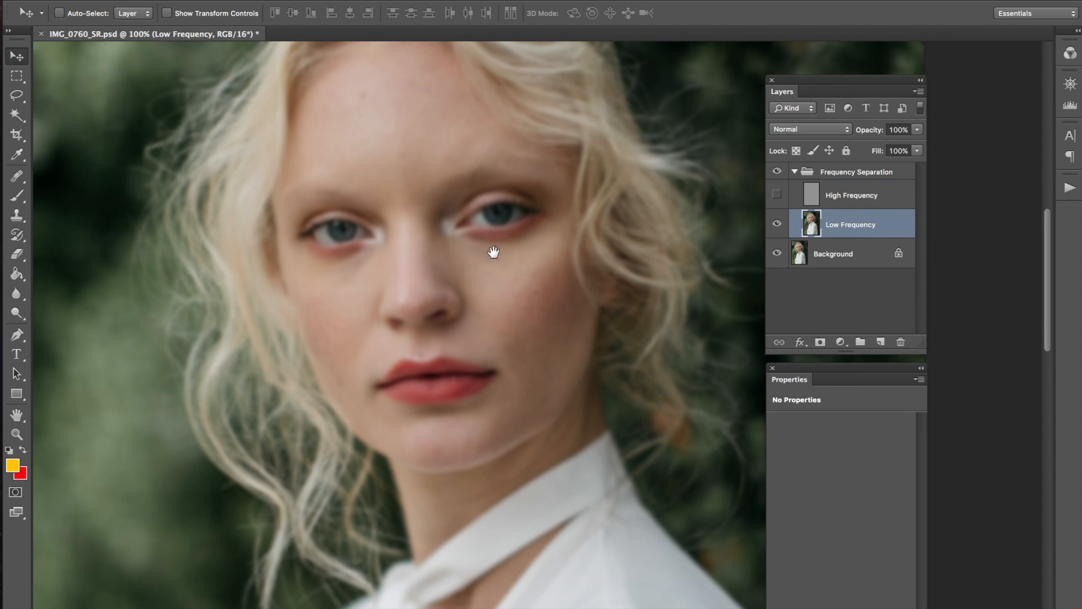
pyautogui.moveTo(495, 254); pyautogui.dragTo(508, 275)
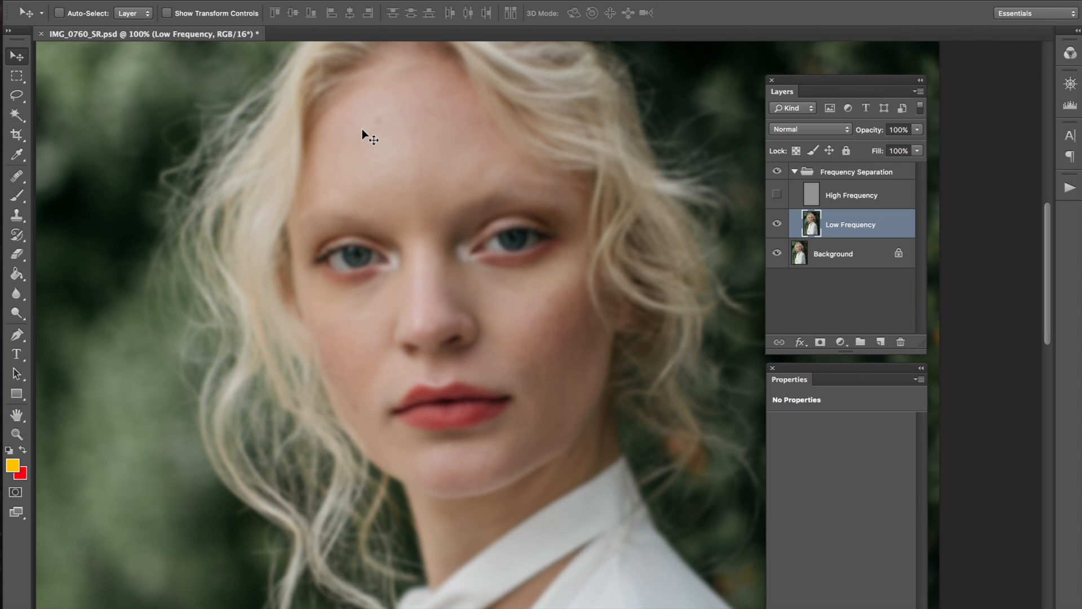
pyautogui.click(23, 178)
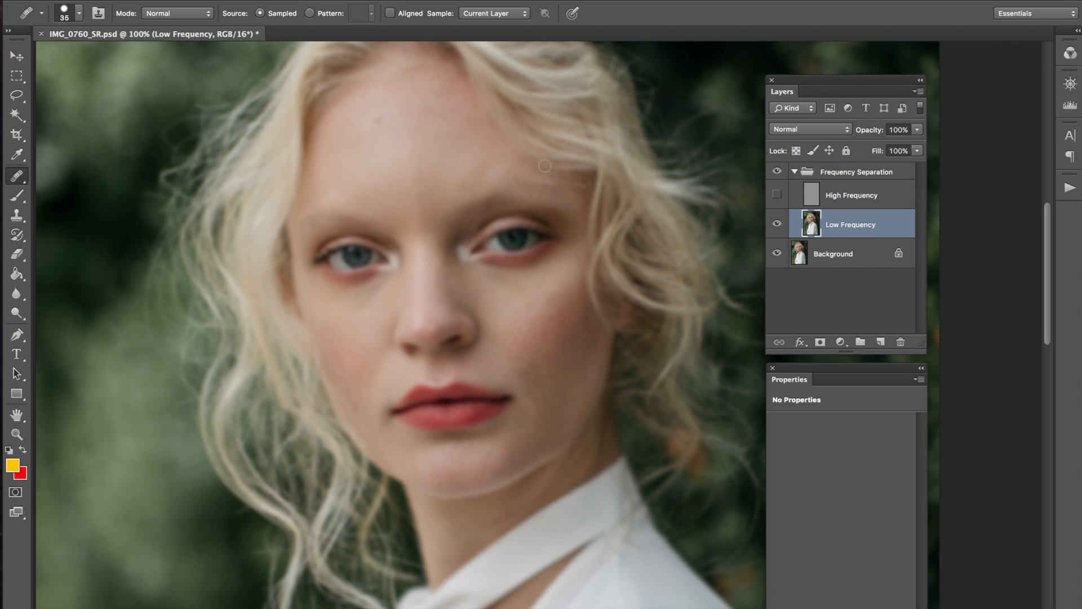
pyautogui.press('super+equal')
pyautogui.moveTo(459, 181); pyautogui.dragTo(527, 393)
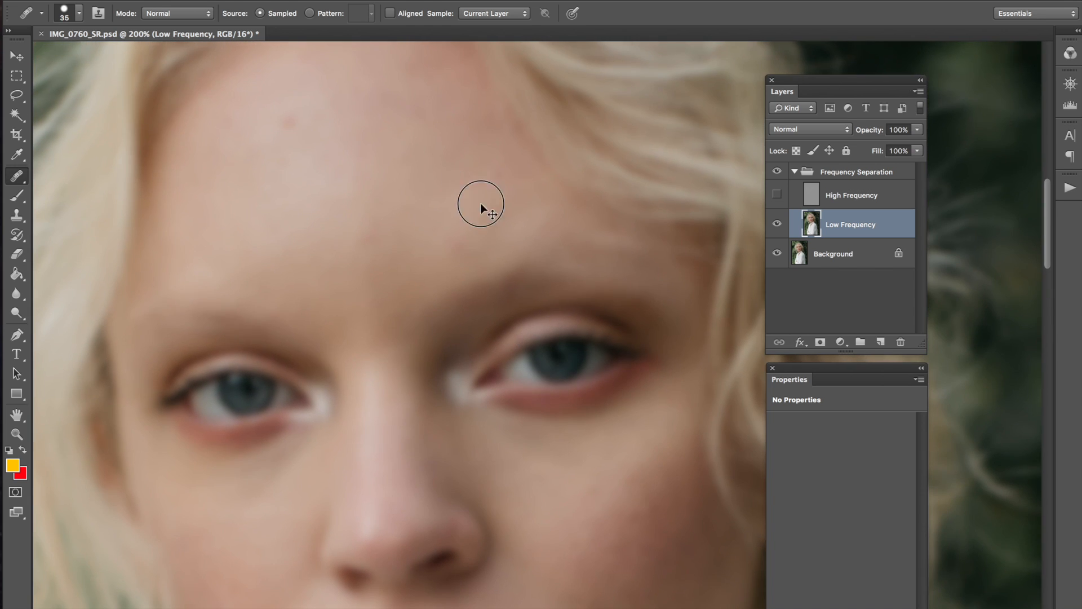
pyautogui.scroll(-5, 512, 205)
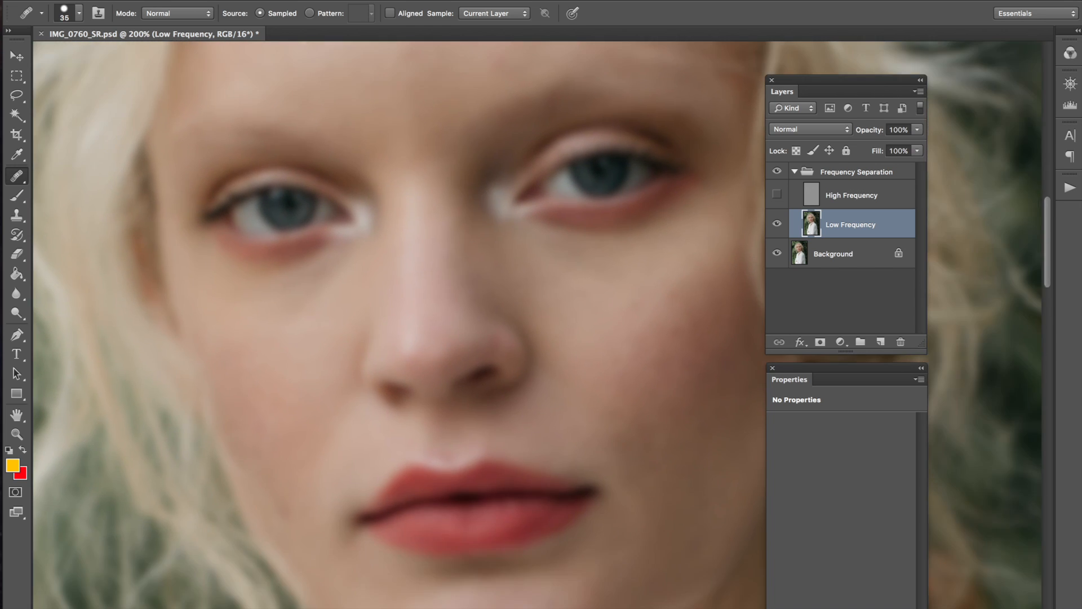
pyautogui.press('super+minus')
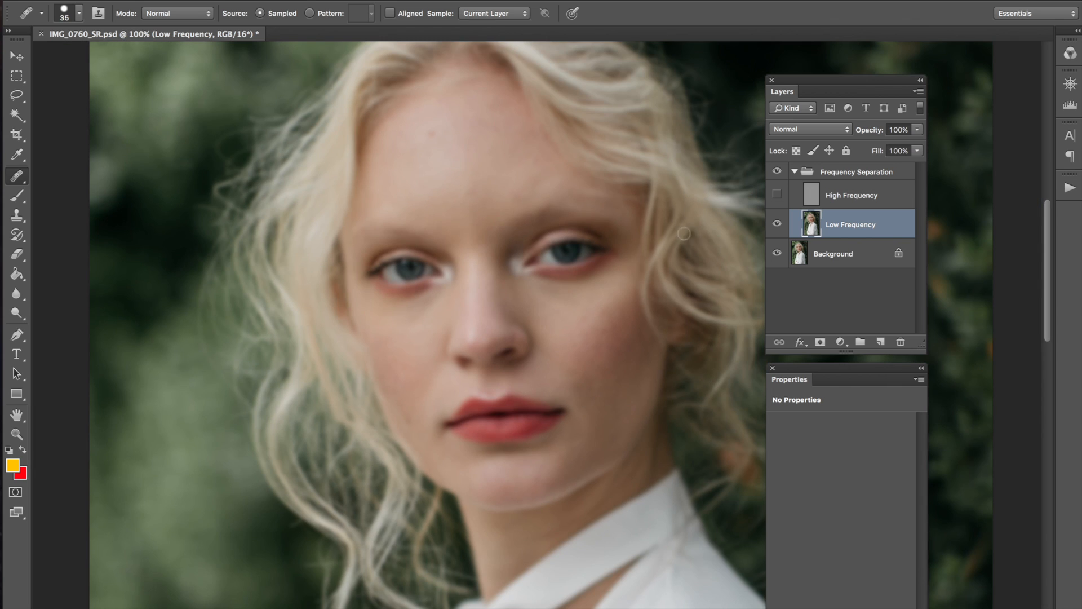
pyautogui.click(776, 195)
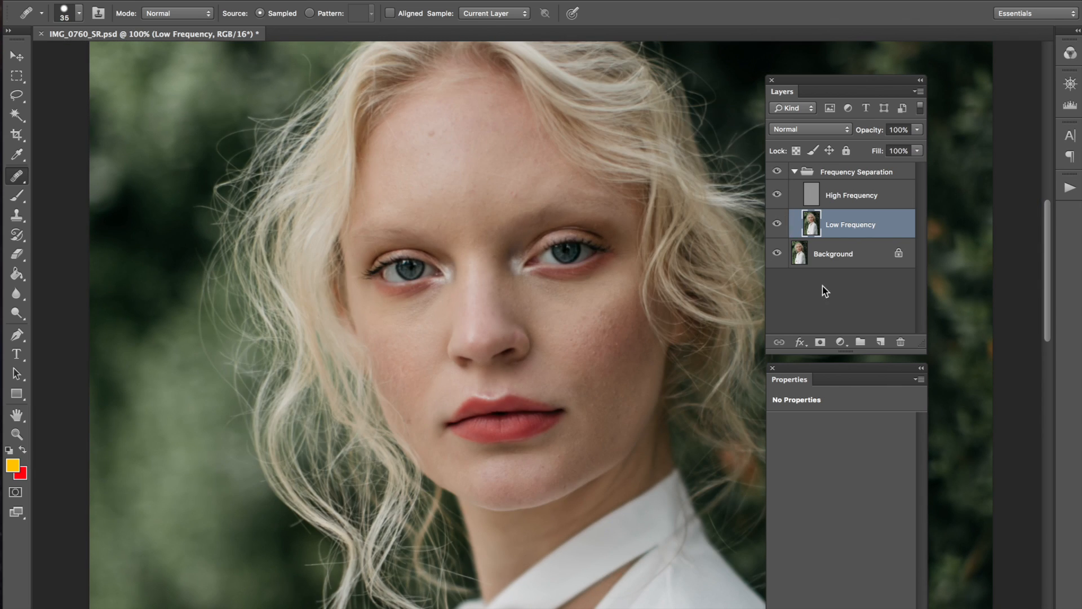
pyautogui.click(778, 202)
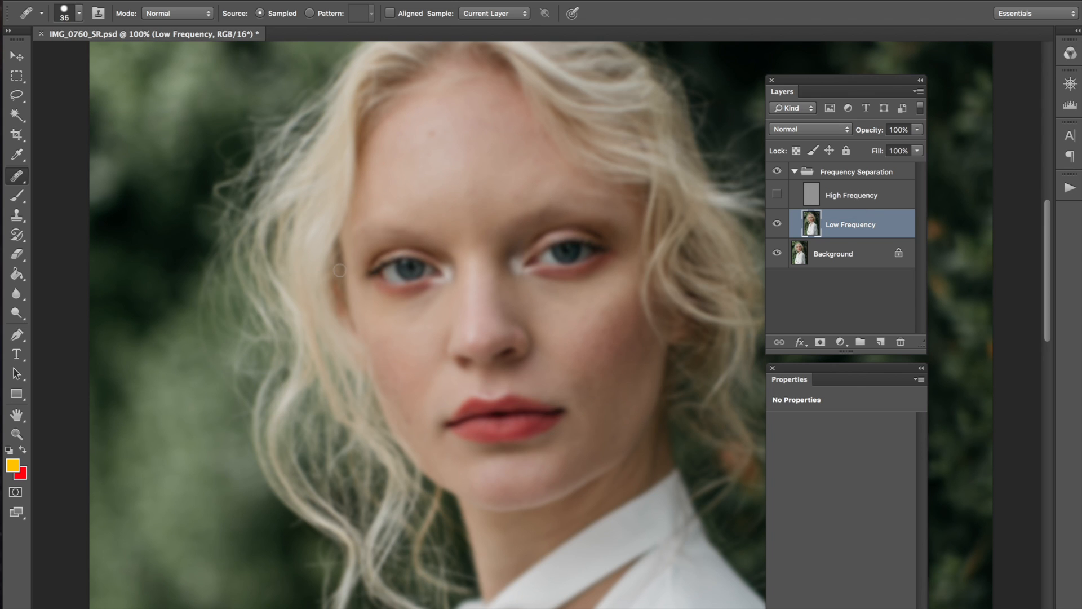
pyautogui.press(']')
pyautogui.press(']')
pyautogui.press(']')
pyautogui.press(']')
pyautogui.press(']')
pyautogui.click(777, 194)
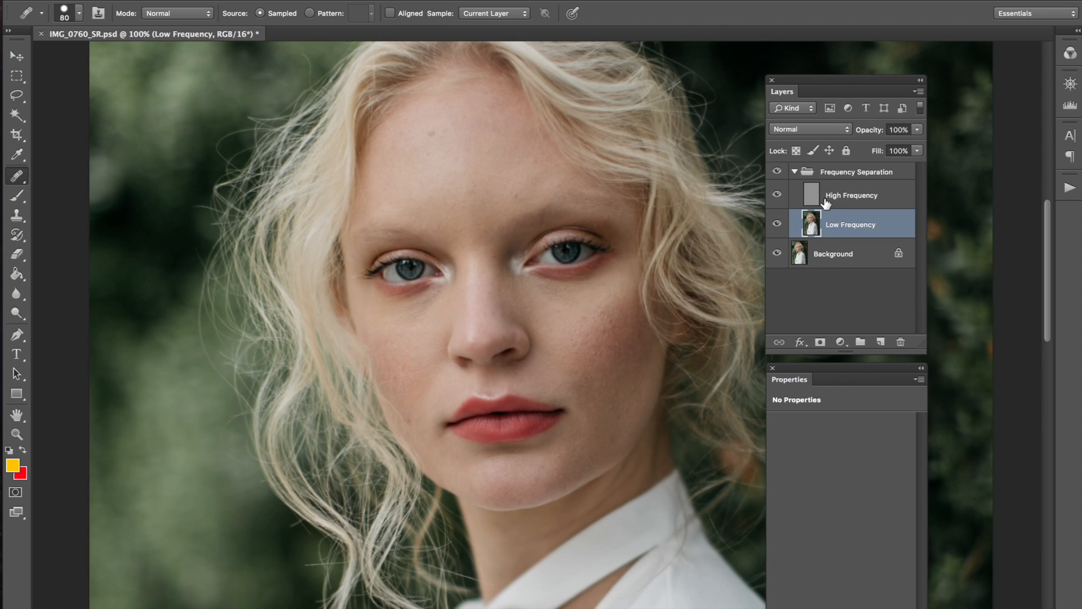
pyautogui.click(827, 199)
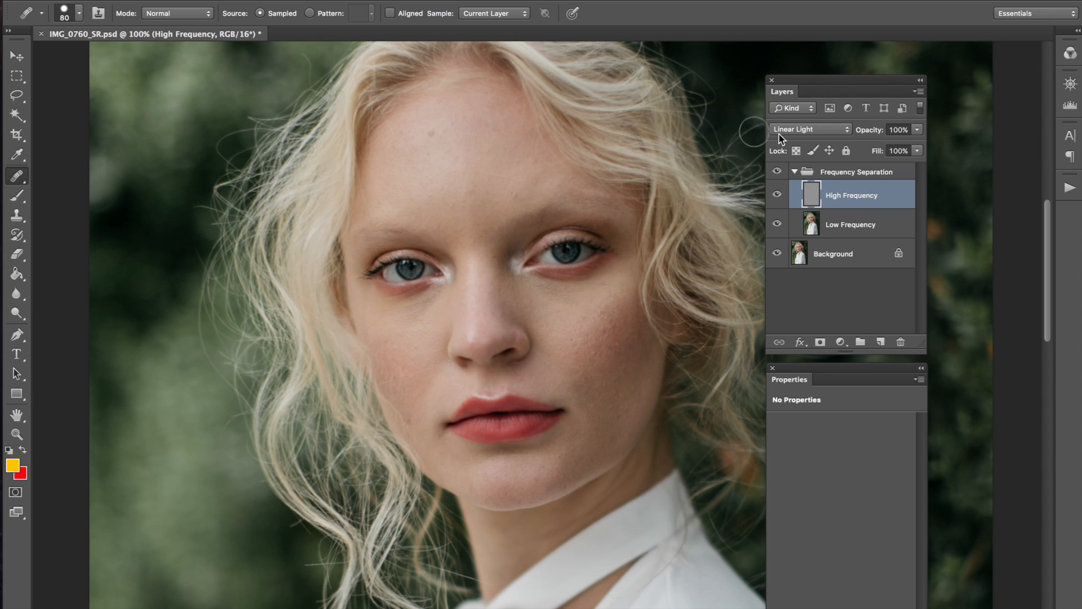
pyautogui.moveTo(734, 259); pyautogui.dragTo(705, 243)
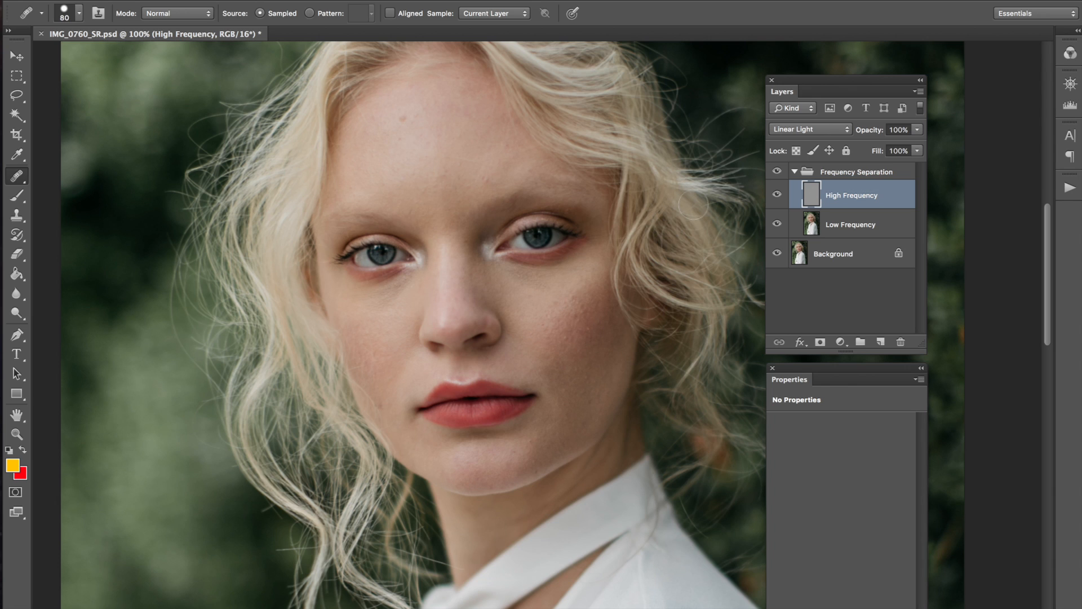
pyautogui.click(779, 197)
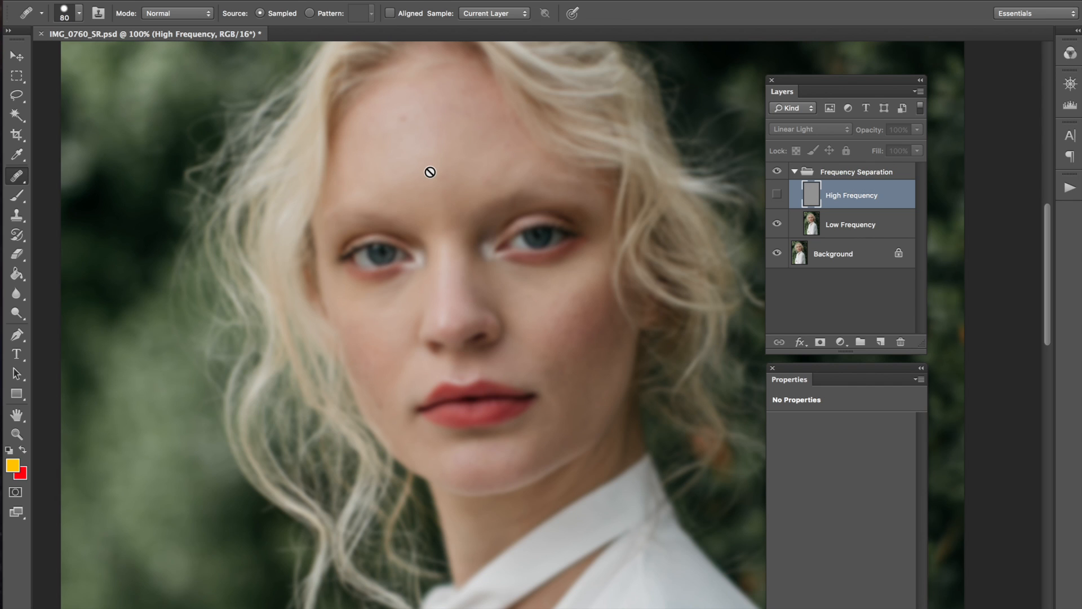
# Step: Select Low Frequency, briefly toggle High Frequency to compare, then duplicate Low Frequency with Cmd+J
pyautogui.click(812, 222)
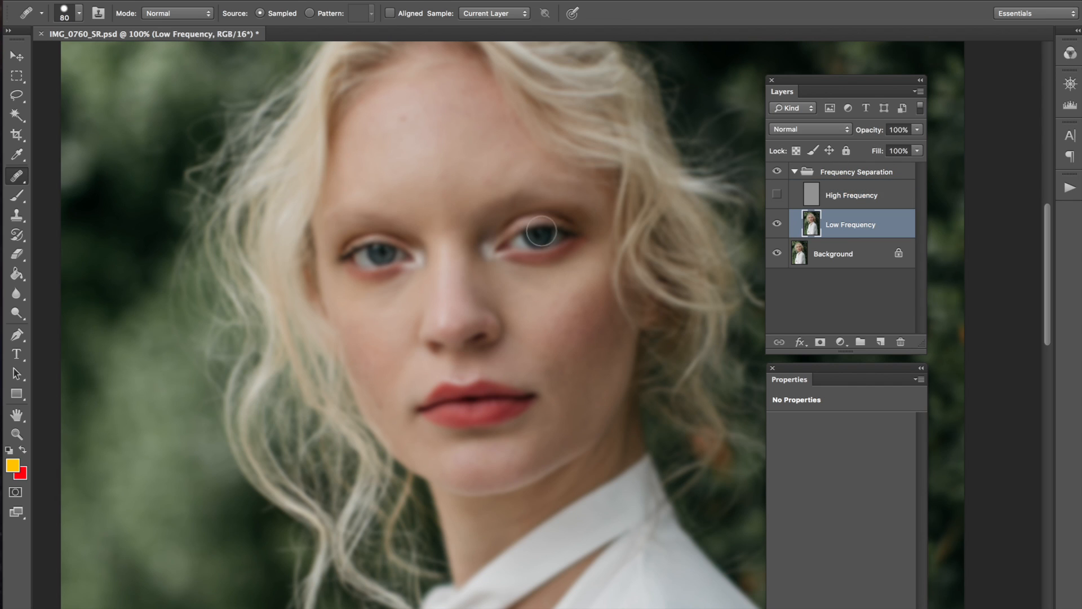
pyautogui.moveTo(485, 190); pyautogui.dragTo(500, 212)
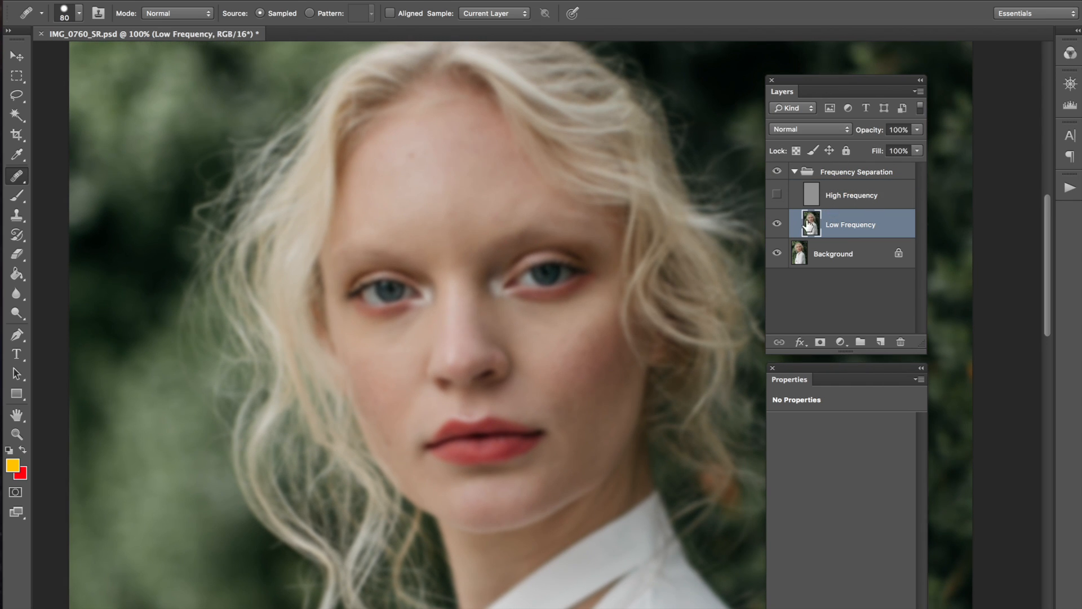
pyautogui.click(778, 195)
pyautogui.click(778, 195)
pyautogui.hotkey('ctrl', 'j')
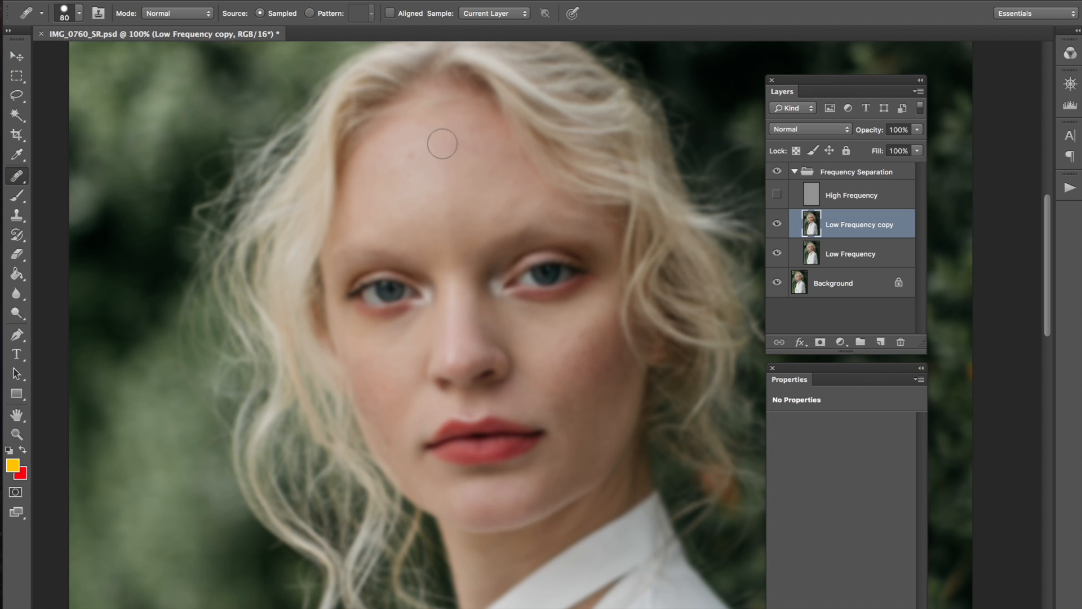
# Step: Pick the Healing Brush Tool from the flyout and set its brush to 80 px with 71% hardness
pyautogui.click(25, 179)
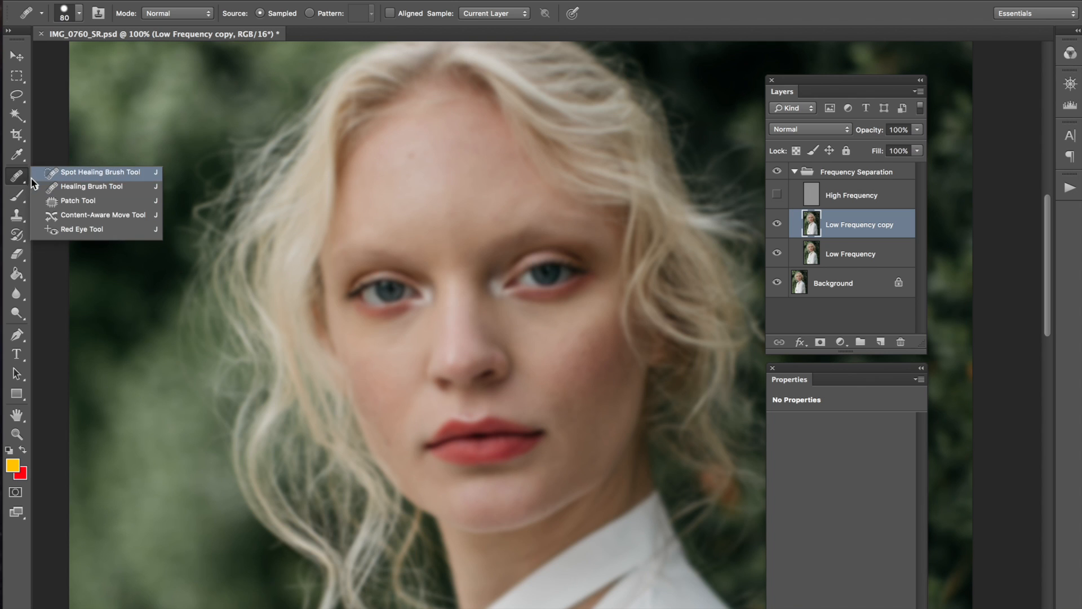
pyautogui.click(82, 188)
pyautogui.click(80, 14)
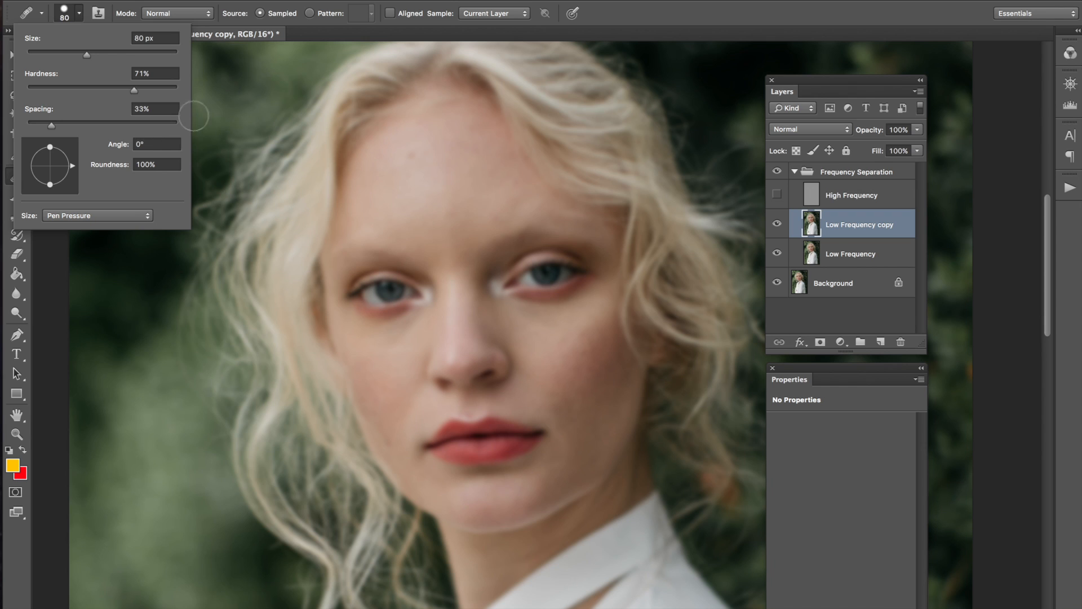
pyautogui.click(213, 3)
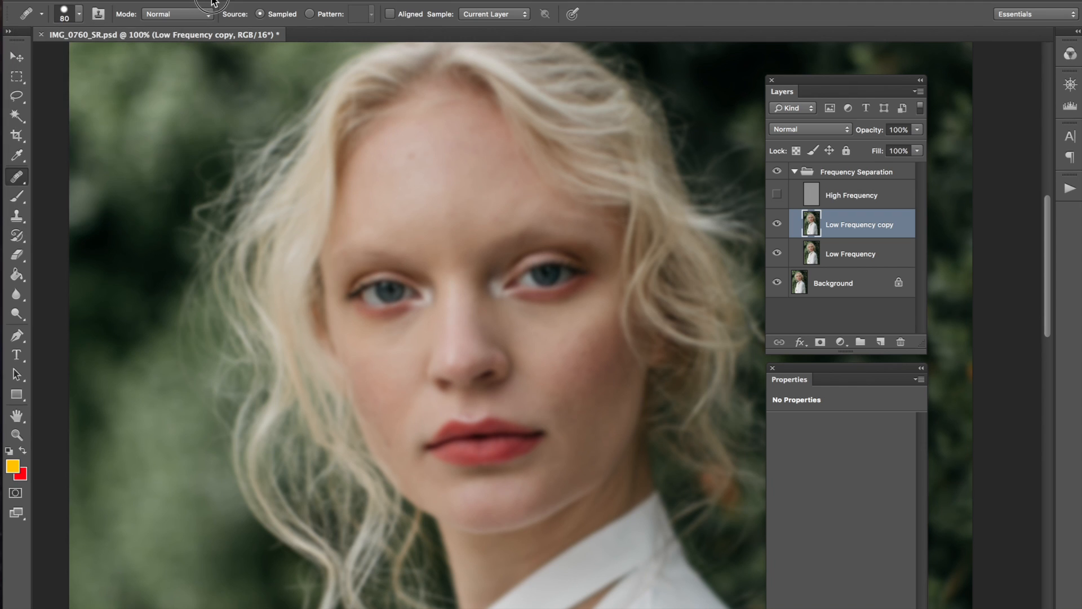
pyautogui.click(85, 16)
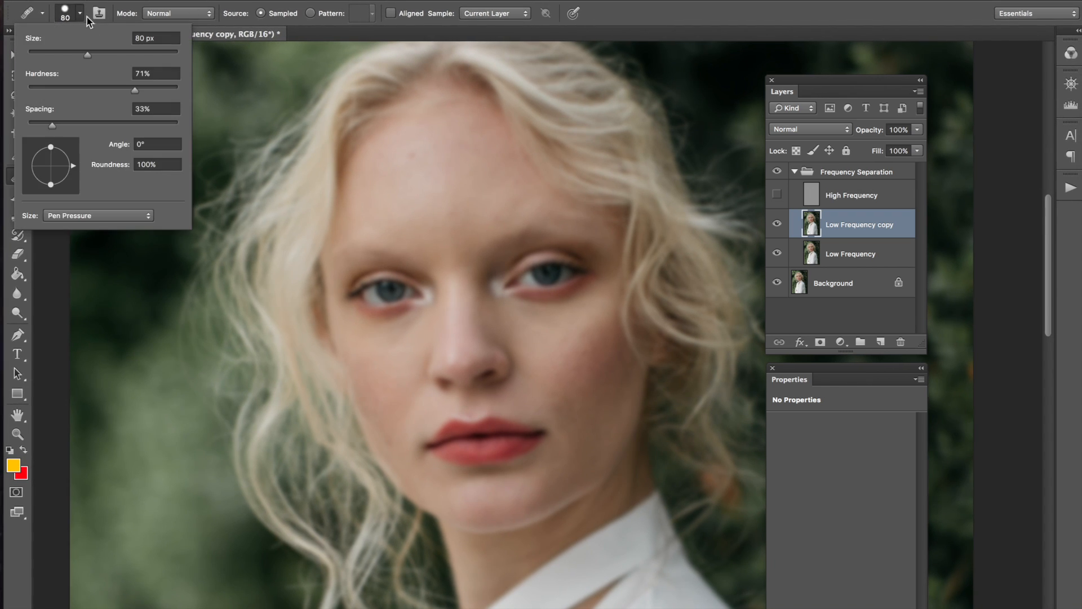
pyautogui.click(133, 89)
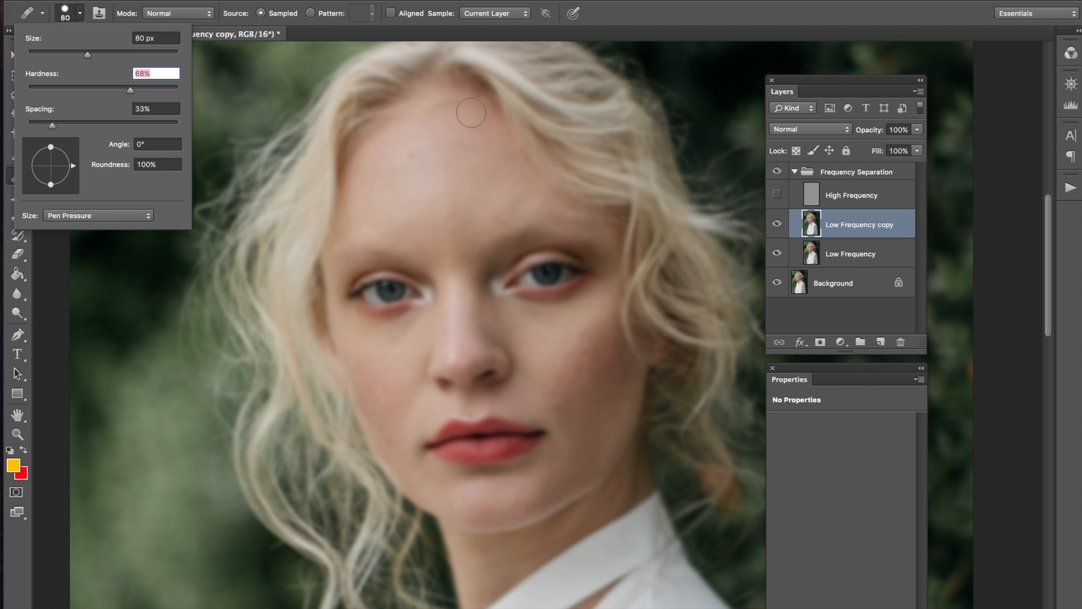
pyautogui.click(460, 211)
pyautogui.moveTo(481, 212)
pyautogui.mouseDown()
pyautogui.moveTo(468, 218)
pyautogui.moveTo(474, 251)
pyautogui.mouseUp()
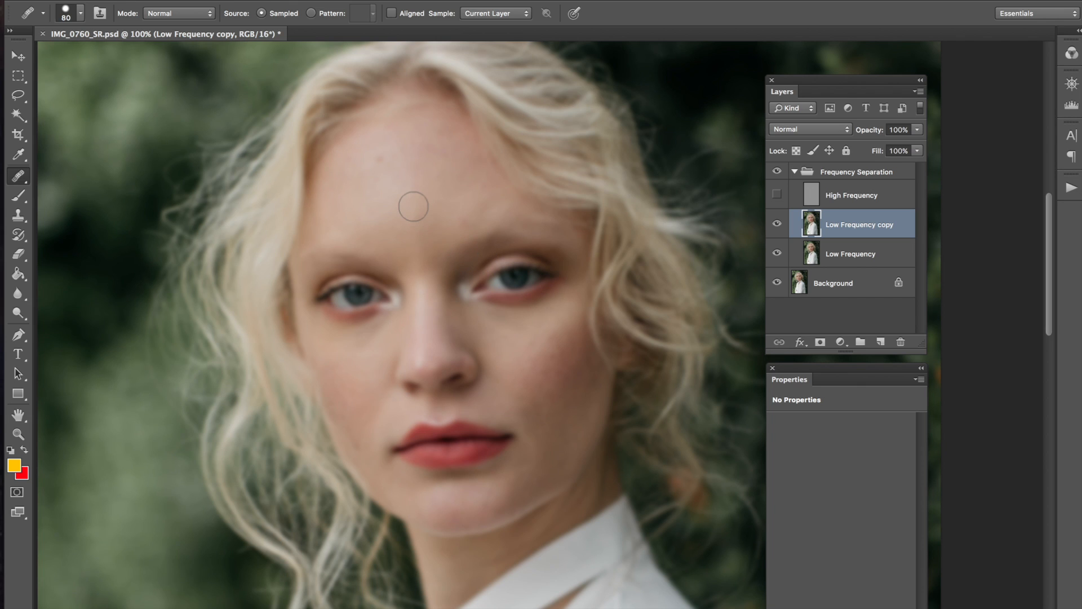
# Step: Switch to the Brush tool and create a new layer named 'areas'
pyautogui.press(']')
pyautogui.press('[')
pyautogui.click(21, 195)
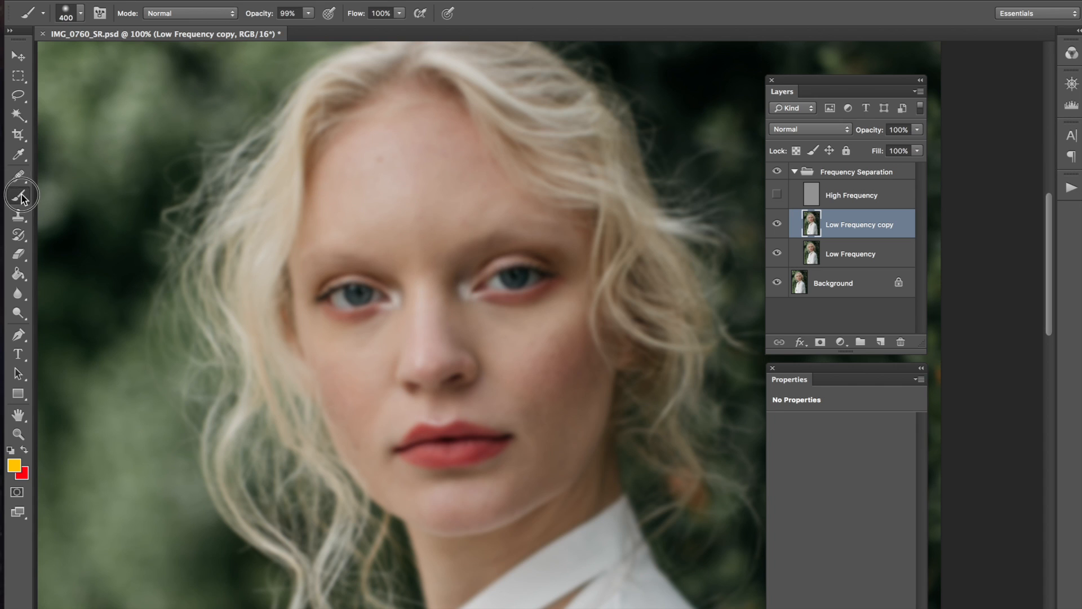
pyautogui.press('super+shift+n')
pyautogui.write('areas')
pyautogui.press('Return')
# Step: Set a thin 100%-opacity red brush and circle the area under the left eye
pyautogui.press('[')
pyautogui.press('[')
pyautogui.press('[')
pyautogui.press('[')
pyautogui.press('[')
pyautogui.press('[')
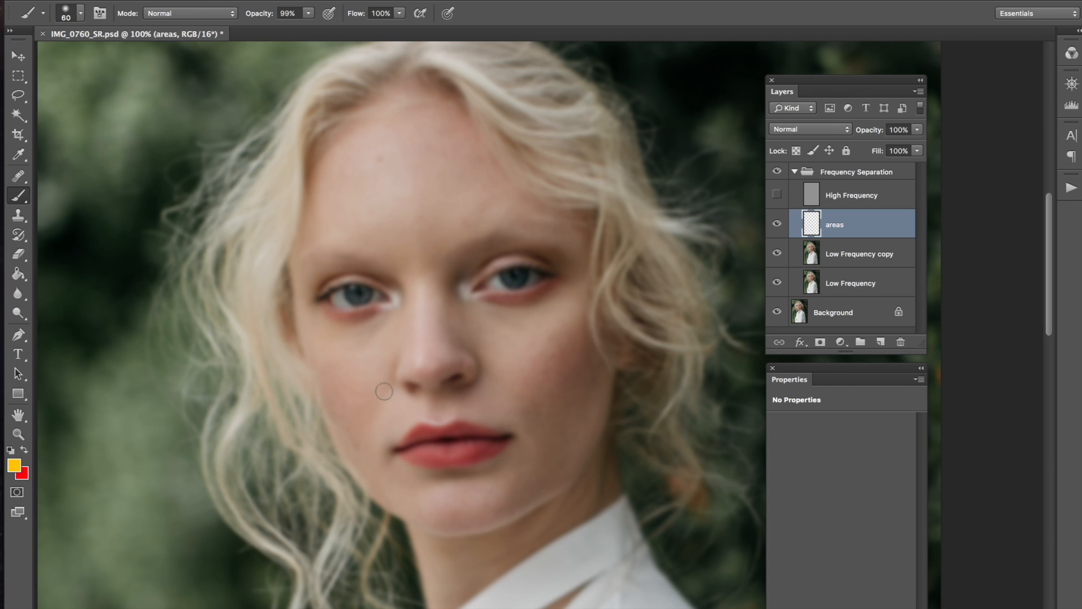
pyautogui.press('0')
pyautogui.press('[')
pyautogui.press('x')
pyautogui.moveTo(398, 307)
pyautogui.mouseDown()
pyautogui.moveTo(328, 340)
pyautogui.moveTo(380, 351)
pyautogui.moveTo(387, 306)
pyautogui.mouseUp()
pyautogui.hotkey('ctrl', 'z')
pyautogui.press('[')
pyautogui.press('[')
pyautogui.press('[')
pyautogui.press('[')
pyautogui.press('[')
pyautogui.press('[')
pyautogui.press('[')
pyautogui.moveTo(398, 308)
pyautogui.mouseDown()
pyautogui.moveTo(315, 348)
pyautogui.moveTo(380, 355)
pyautogui.moveTo(395, 307)
pyautogui.mouseUp()
# Step: Circle the left cheek, forehead, right cheek and right jaw, then hide 'areas' and reselect Low Frequency copy
pyautogui.moveTo(379, 383)
pyautogui.mouseDown()
pyautogui.moveTo(352, 420)
pyautogui.moveTo(394, 406)
pyautogui.moveTo(380, 383)
pyautogui.mouseUp()
pyautogui.moveTo(418, 143)
pyautogui.mouseDown()
pyautogui.moveTo(380, 142)
pyautogui.moveTo(447, 220)
pyautogui.moveTo(411, 145)
pyautogui.mouseUp()
pyautogui.moveTo(544, 320)
pyautogui.mouseDown()
pyautogui.moveTo(510, 314)
pyautogui.moveTo(507, 352)
pyautogui.moveTo(531, 307)
pyautogui.mouseUp()
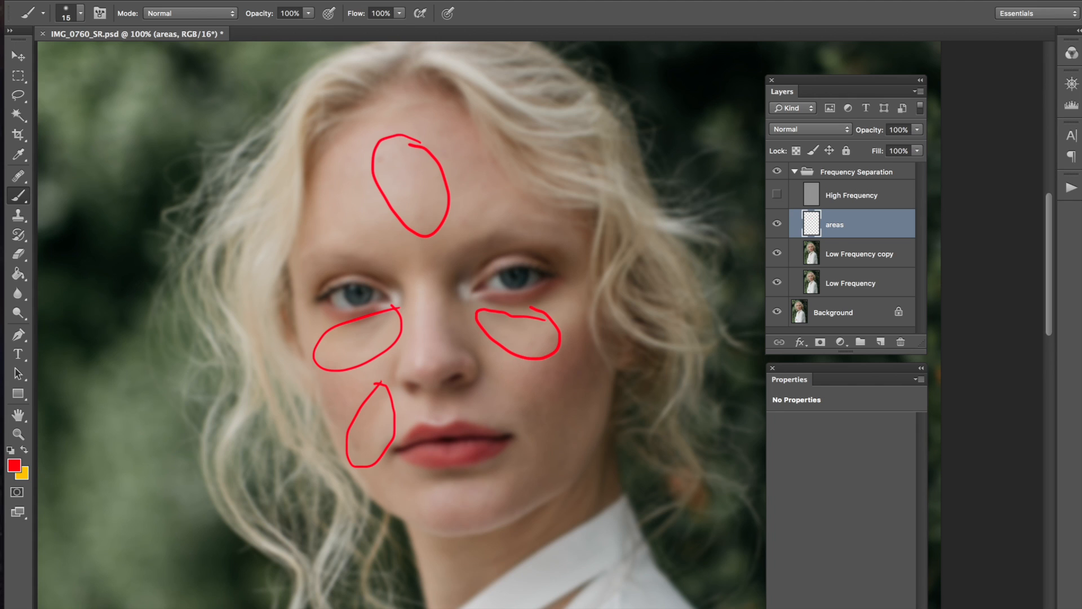
pyautogui.moveTo(536, 388)
pyautogui.mouseDown()
pyautogui.moveTo(517, 403)
pyautogui.moveTo(521, 492)
pyautogui.moveTo(544, 389)
pyautogui.mouseUp()
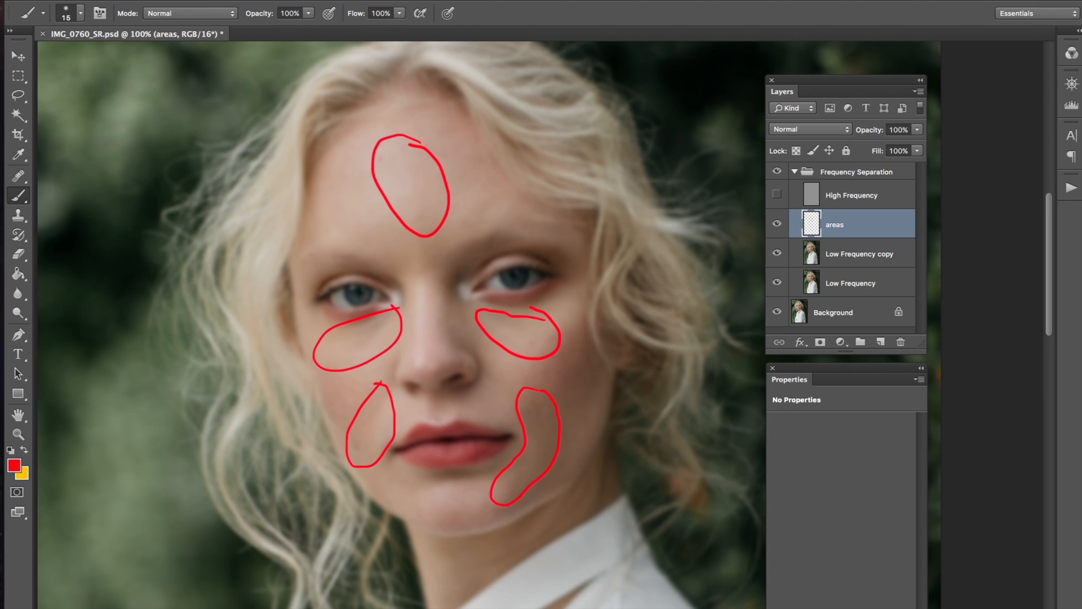
pyautogui.click(777, 223)
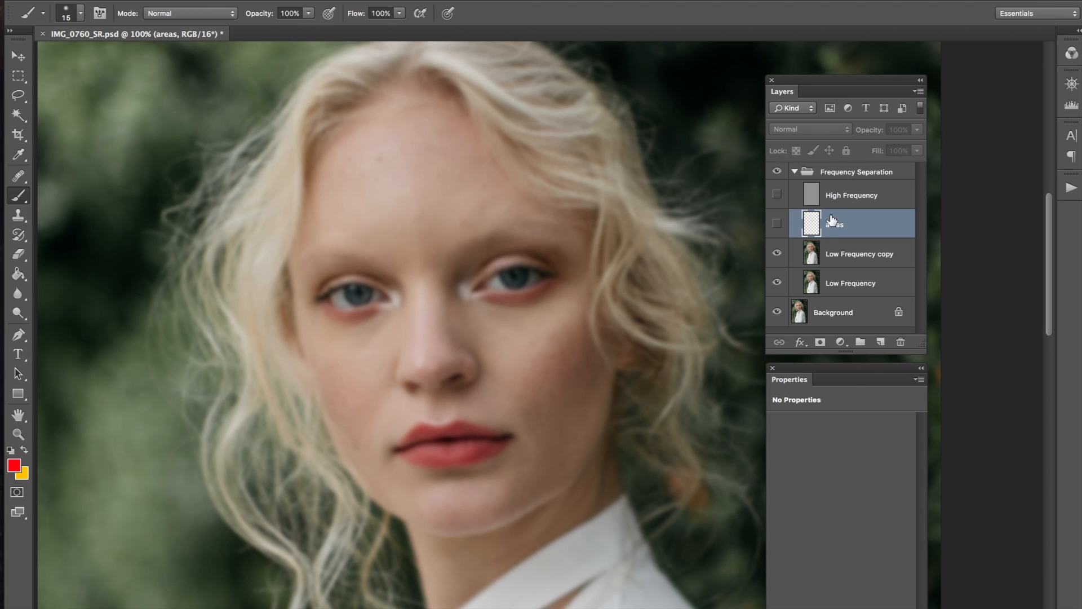
pyautogui.click(828, 263)
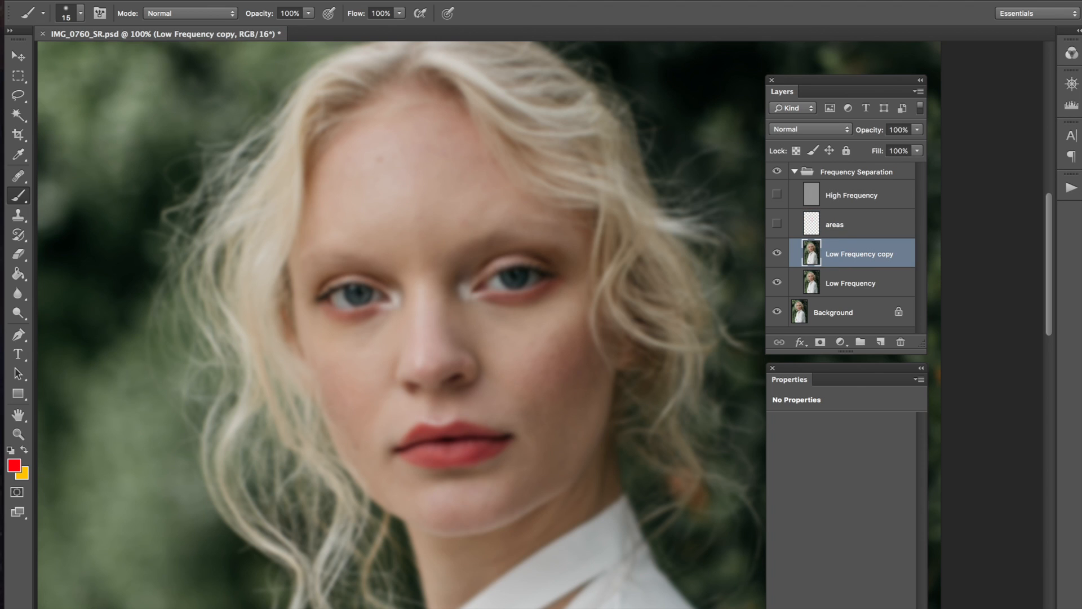
# Step: Switch to the Healing Brush with Sample set to Current Layer, and sample clean forehead skin
pyautogui.press('j')
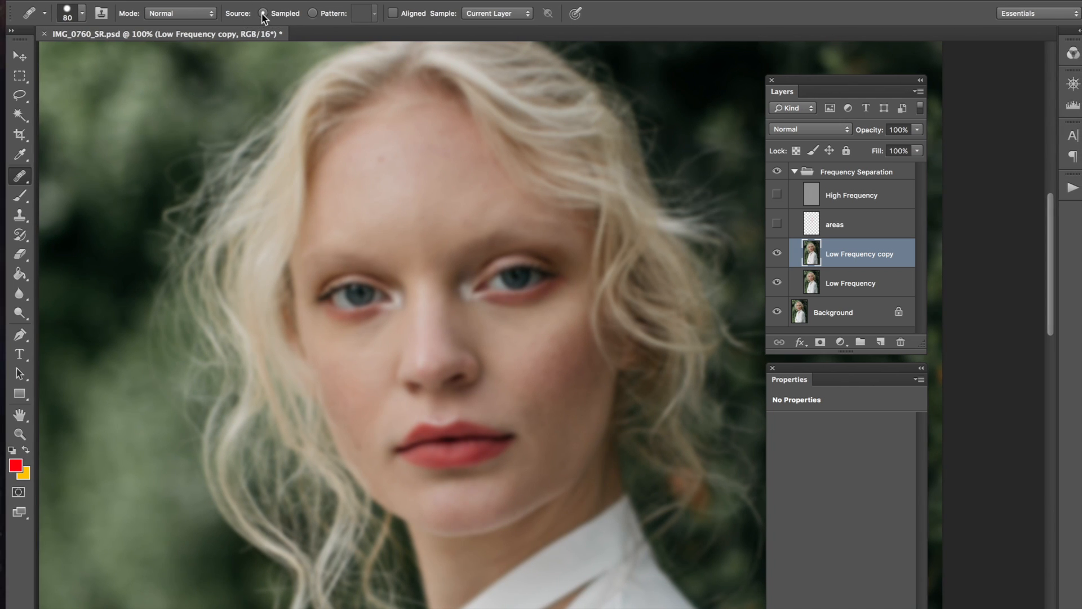
pyautogui.click(516, 15)
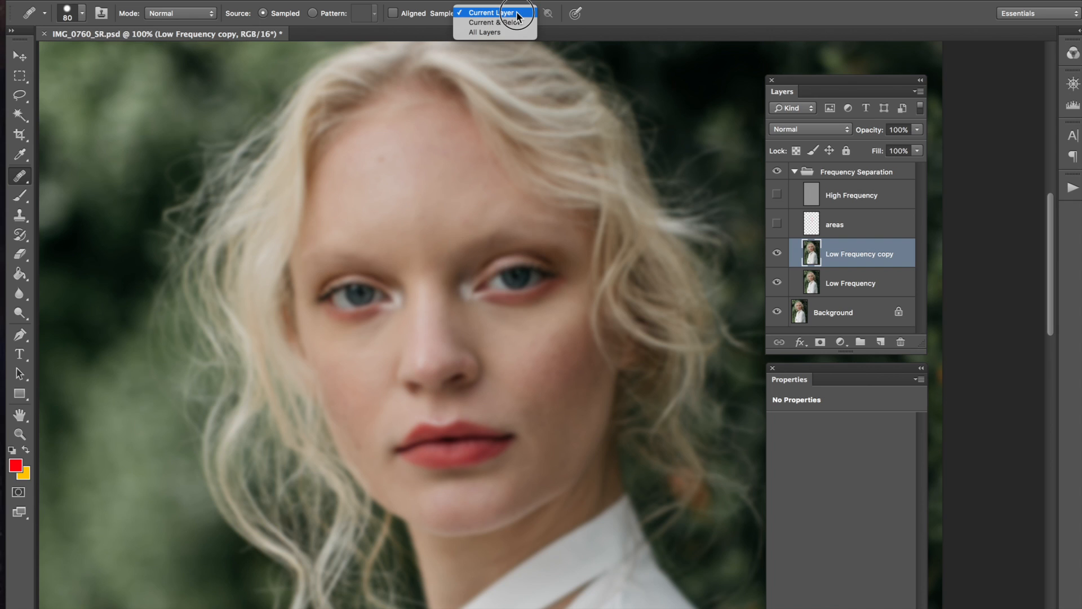
pyautogui.click(518, 15)
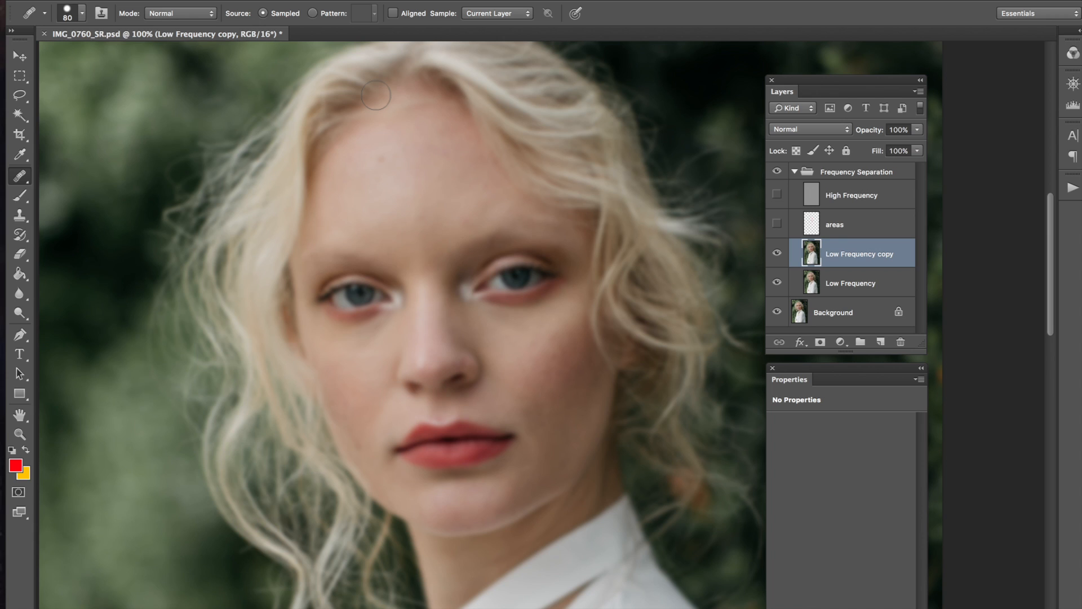
pyautogui.keyDown('alt'); pyautogui.click(355, 195); pyautogui.keyUp('alt')
# Step: Heal the small forehead blemish and faint patches, resampling clean forehead skin as source
pyautogui.moveTo(374, 217)
pyautogui.mouseDown()
pyautogui.moveTo(394, 229)
pyautogui.moveTo(387, 219)
pyautogui.mouseUp()
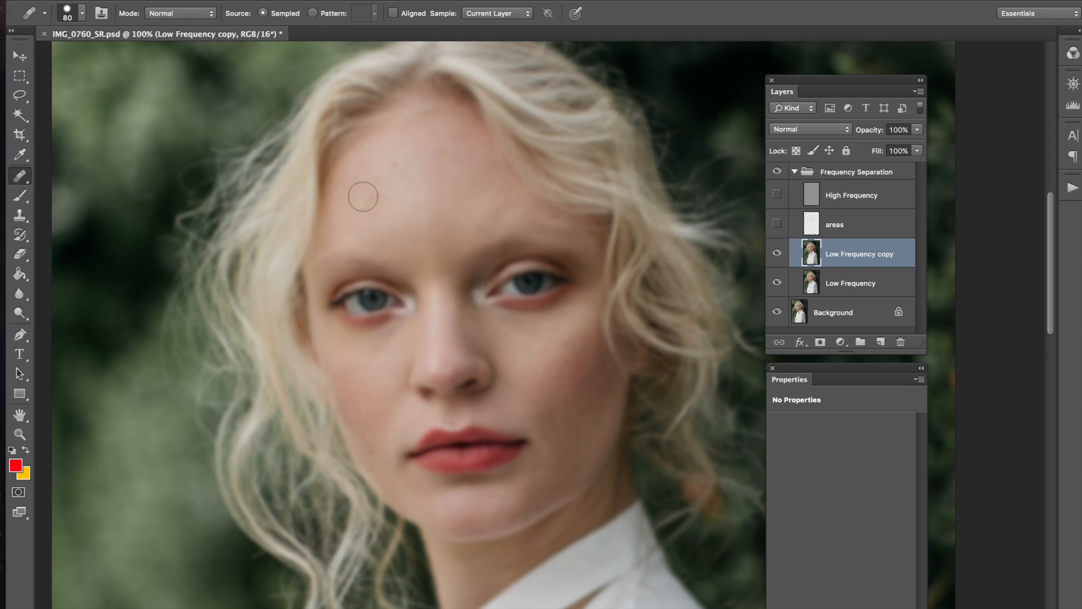
pyautogui.moveTo(366, 186); pyautogui.dragTo(373, 187)
pyautogui.click(404, 172)
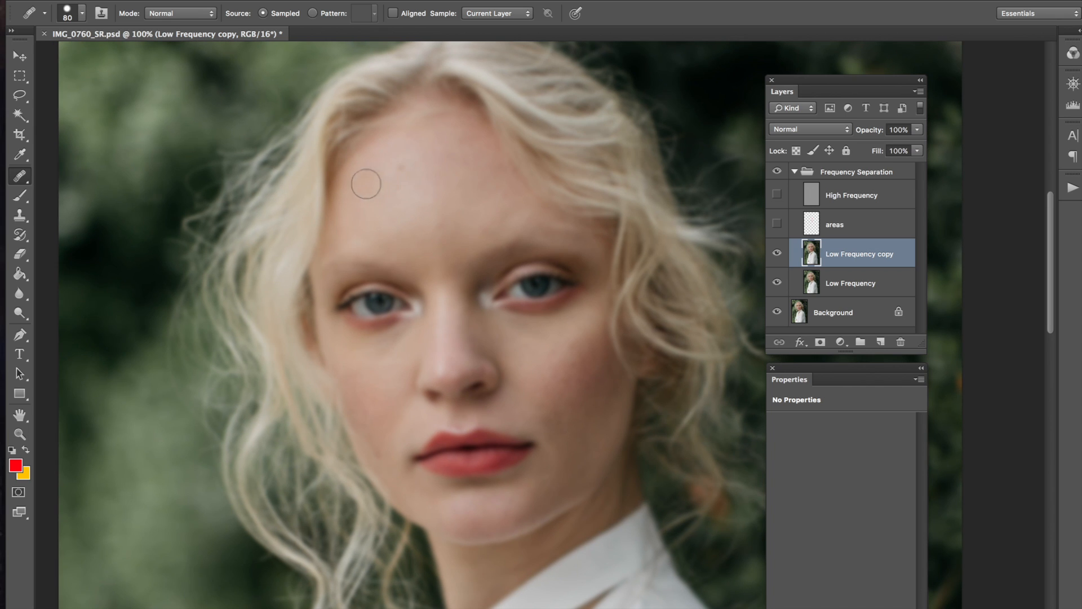
pyautogui.moveTo(444, 211); pyautogui.dragTo(443, 187)
pyautogui.moveTo(445, 242); pyautogui.dragTo(439, 223)
pyautogui.click(479, 215)
pyautogui.keyDown('alt'); pyautogui.click(449, 182); pyautogui.keyUp('alt')
pyautogui.keyDown('alt'); pyautogui.click(462, 199); pyautogui.keyUp('alt')
# Step: With a 70 px brush, sample clean skin and heal across the forehead and its uneven spot
pyautogui.press('[')
pyautogui.keyDown('alt'); pyautogui.click(456, 175); pyautogui.keyUp('alt')
pyautogui.keyDown('alt'); pyautogui.click(432, 174); pyautogui.keyUp('alt')
pyautogui.moveTo(425, 167)
pyautogui.mouseDown()
pyautogui.moveTo(424, 159)
pyautogui.moveTo(451, 174)
pyautogui.moveTo(444, 158)
pyautogui.mouseUp()
pyautogui.keyDown('alt'); pyautogui.click(454, 191); pyautogui.keyUp('alt')
pyautogui.keyDown('alt'); pyautogui.click(440, 169); pyautogui.keyUp('alt')
pyautogui.keyDown('alt'); pyautogui.click(413, 205); pyautogui.keyUp('alt')
pyautogui.click(410, 160)
# Step: Shrink the brush to 60 px and heal patches across the mid and lower forehead
pyautogui.press('[')
pyautogui.keyDown('alt'); pyautogui.click(431, 172); pyautogui.keyUp('alt')
pyautogui.click(419, 187)
pyautogui.moveTo(393, 233)
pyautogui.mouseDown()
pyautogui.moveTo(420, 241)
pyautogui.moveTo(369, 209)
pyautogui.mouseUp()
pyautogui.keyDown('alt'); pyautogui.click(405, 228); pyautogui.keyUp('alt')
pyautogui.keyDown('alt'); pyautogui.click(366, 210); pyautogui.keyUp('alt')
pyautogui.moveTo(412, 240); pyautogui.dragTo(386, 169)
pyautogui.click(369, 212)
pyautogui.click(378, 206)
pyautogui.keyDown('alt'); pyautogui.click(470, 206); pyautogui.keyUp('alt')
pyautogui.click(460, 140)
# Step: Heal the upper forehead, near the hairline, and the pale patch above the brow
pyautogui.click(453, 134)
pyautogui.moveTo(421, 241)
pyautogui.mouseDown()
pyautogui.moveTo(399, 227)
pyautogui.moveTo(416, 216)
pyautogui.moveTo(400, 198)
pyautogui.mouseUp()
pyautogui.keyDown('alt'); pyautogui.click(406, 203); pyautogui.keyUp('alt')
pyautogui.click(383, 117)
pyautogui.click(410, 238)
pyautogui.keyDown('alt'); pyautogui.click(380, 215); pyautogui.keyUp('alt')
pyautogui.click(400, 227)
pyautogui.keyDown('alt'); pyautogui.click(420, 232); pyautogui.keyUp('alt')
pyautogui.click(419, 188)
pyautogui.keyDown('alt'); pyautogui.click(409, 187); pyautogui.keyUp('alt')
pyautogui.moveTo(394, 179); pyautogui.dragTo(398, 168)
pyautogui.click(407, 190)
pyautogui.moveTo(407, 215); pyautogui.dragTo(408, 213)
# Step: Heal the remaining forehead spots and smooth the skin between the eyebrows
pyautogui.keyDown('alt'); pyautogui.click(477, 166); pyautogui.keyUp('alt')
pyautogui.click(475, 191)
pyautogui.keyDown('alt'); pyautogui.click(453, 216); pyautogui.keyUp('alt')
pyautogui.click(448, 236)
pyautogui.click(445, 245)
pyautogui.keyDown('alt'); pyautogui.click(457, 218); pyautogui.keyUp('alt')
pyautogui.click(446, 248)
pyautogui.keyDown('alt'); pyautogui.click(448, 225); pyautogui.keyUp('alt')
pyautogui.moveTo(444, 242); pyautogui.dragTo(447, 263)
pyautogui.click(446, 260)
# Step: Heal spots near the hairline and lower forehead, using a 45 px brush, then restore 60 px
pyautogui.keyDown('alt'); pyautogui.click(461, 180); pyautogui.keyUp('alt')
pyautogui.click(489, 156)
pyautogui.keyDown('alt'); pyautogui.click(486, 209); pyautogui.keyUp('alt')
pyautogui.moveTo(480, 231); pyautogui.dragTo(483, 227)
pyautogui.press('[')
pyautogui.press('[')
pyautogui.press('[')
pyautogui.moveTo(495, 213)
pyautogui.mouseDown()
pyautogui.moveTo(508, 213)
pyautogui.moveTo(490, 236)
pyautogui.mouseUp()
pyautogui.press(']')
pyautogui.press(']')
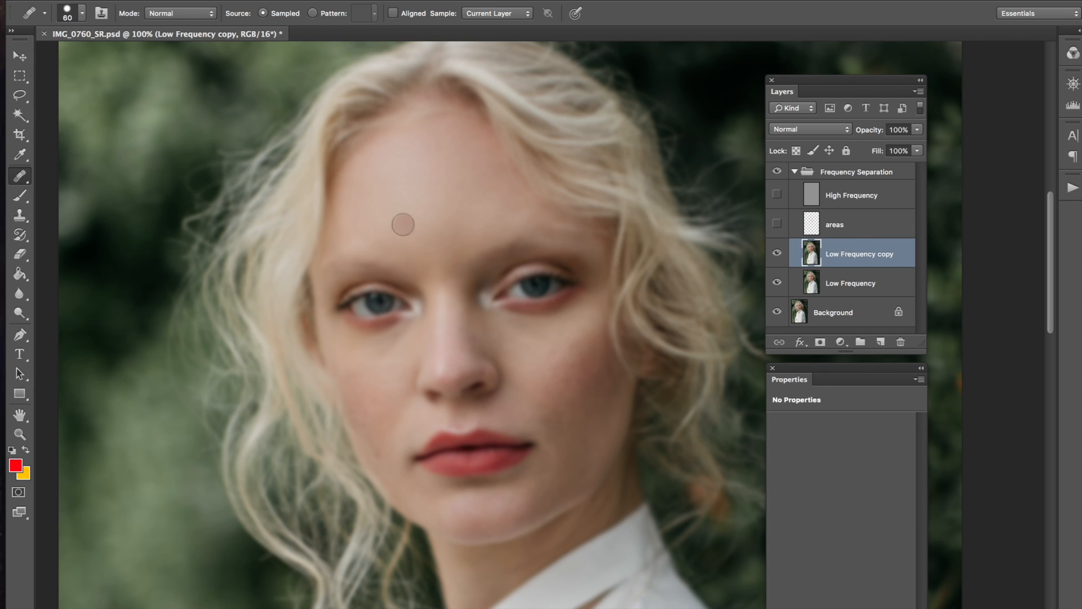
# Step: Heal the blotchy forehead tone and the spots above the nose bridge using clean forehead skin
pyautogui.click(374, 231)
pyautogui.moveTo(366, 207); pyautogui.dragTo(354, 230)
pyautogui.moveTo(385, 214)
pyautogui.mouseDown()
pyautogui.moveTo(376, 179)
pyautogui.moveTo(361, 198)
pyautogui.mouseUp()
pyautogui.click(359, 190)
pyautogui.click(417, 255)
pyautogui.click(513, 193)
pyautogui.click(463, 200)
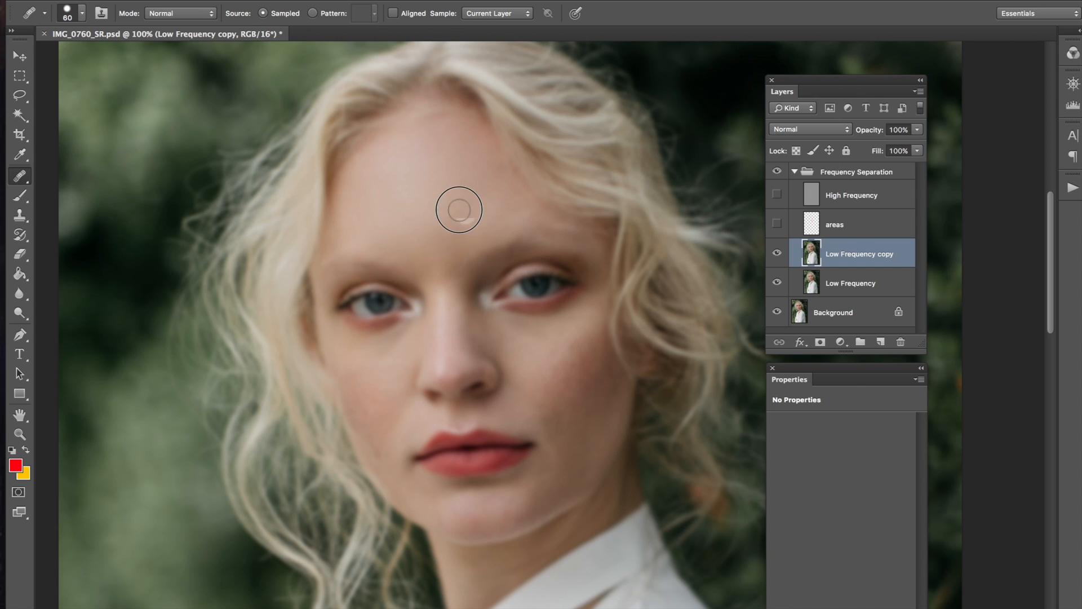
pyautogui.click(471, 265)
pyautogui.click(464, 228)
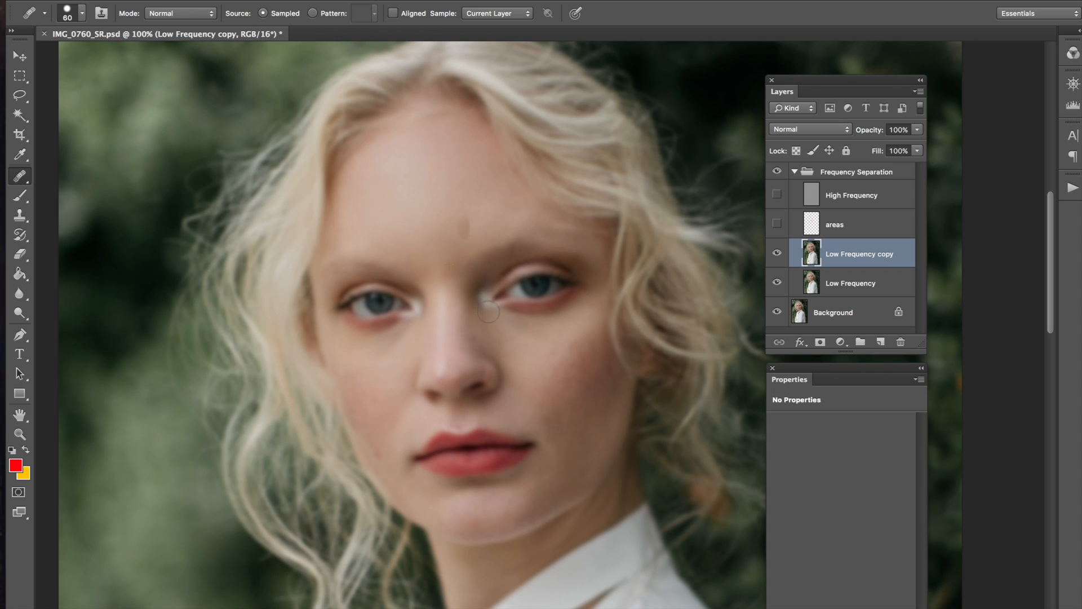
pyautogui.click(453, 202)
# Step: Sample skin near the hairline and smooth the tone along the hairline and lower forehead
pyautogui.keyDown('alt'); pyautogui.click(467, 160); pyautogui.keyUp('alt')
pyautogui.moveTo(438, 145); pyautogui.dragTo(440, 135)
pyautogui.click(465, 230)
# Step: Show High Frequency and Low Frequency copy, then delete the areas layer
pyautogui.click(778, 195)
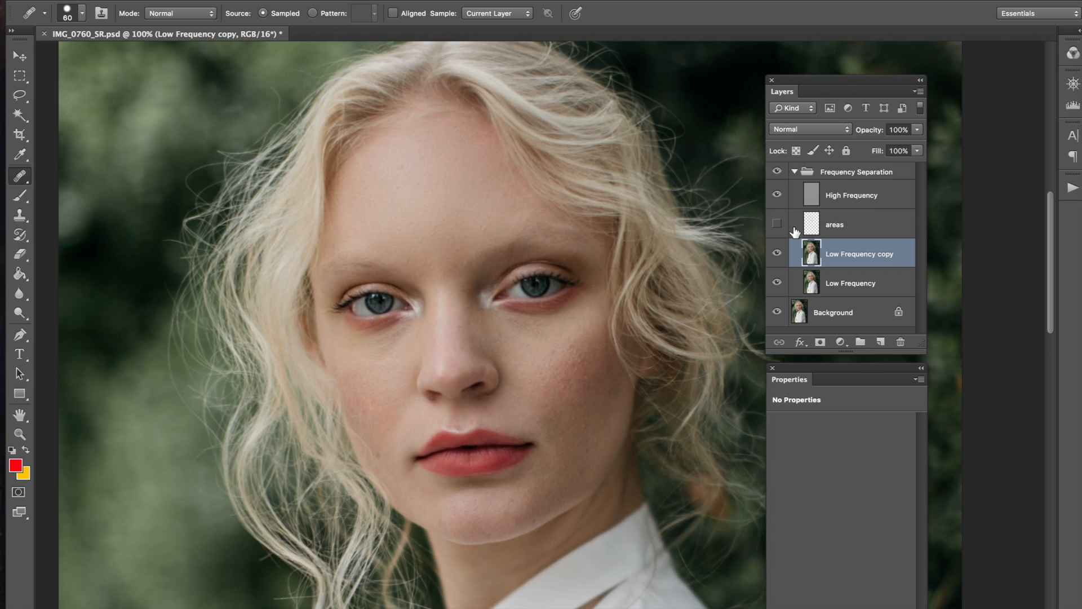
pyautogui.click(777, 254)
pyautogui.click(807, 197)
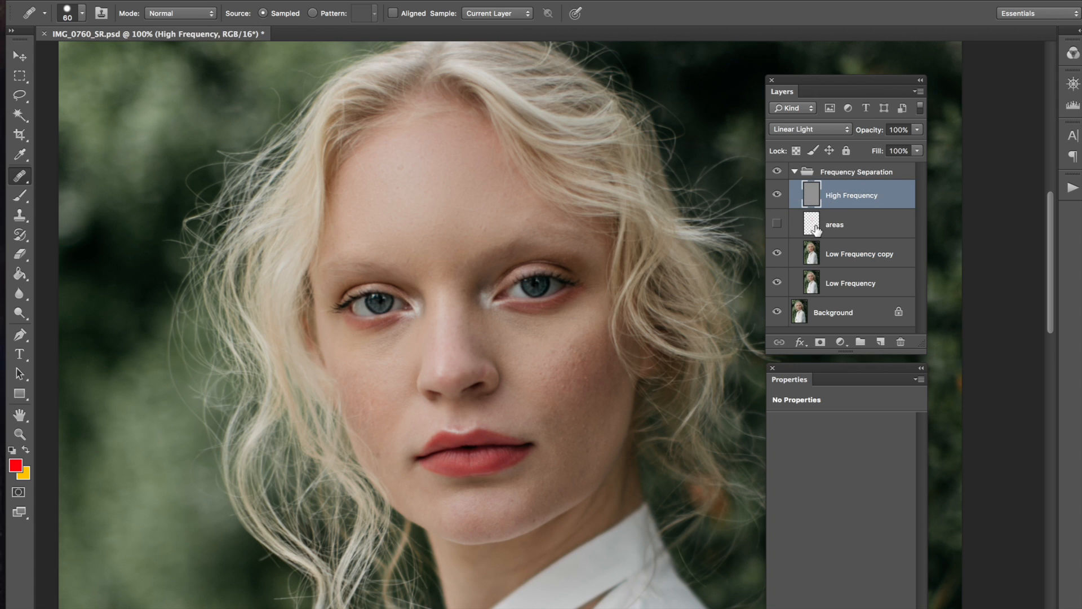
pyautogui.moveTo(818, 232); pyautogui.dragTo(771, 148)
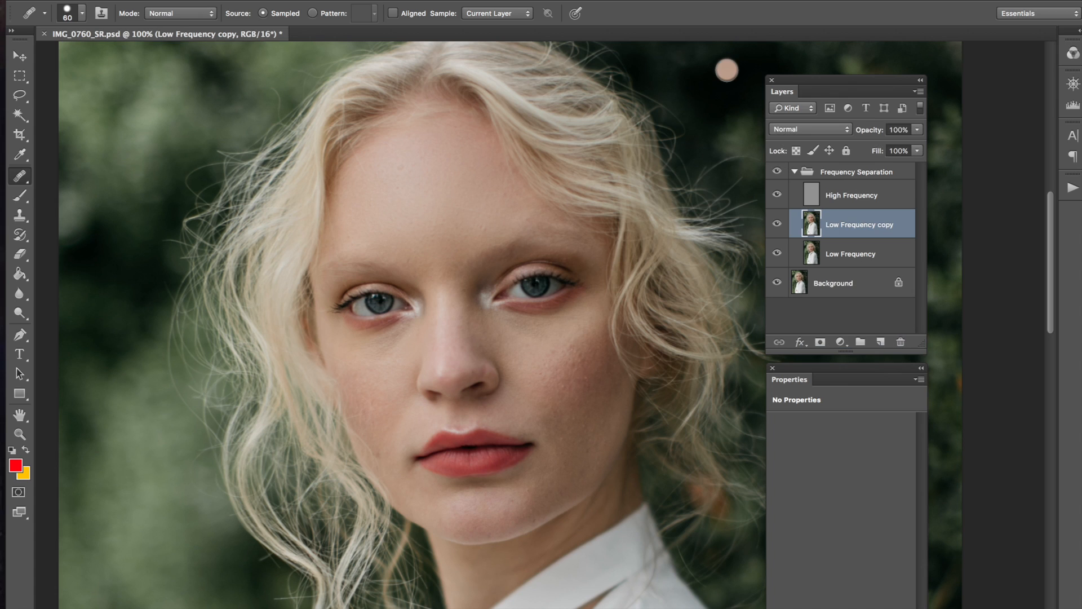
# Step: Hide High Frequency again and return to editing Low Frequency copy
pyautogui.click(812, 195)
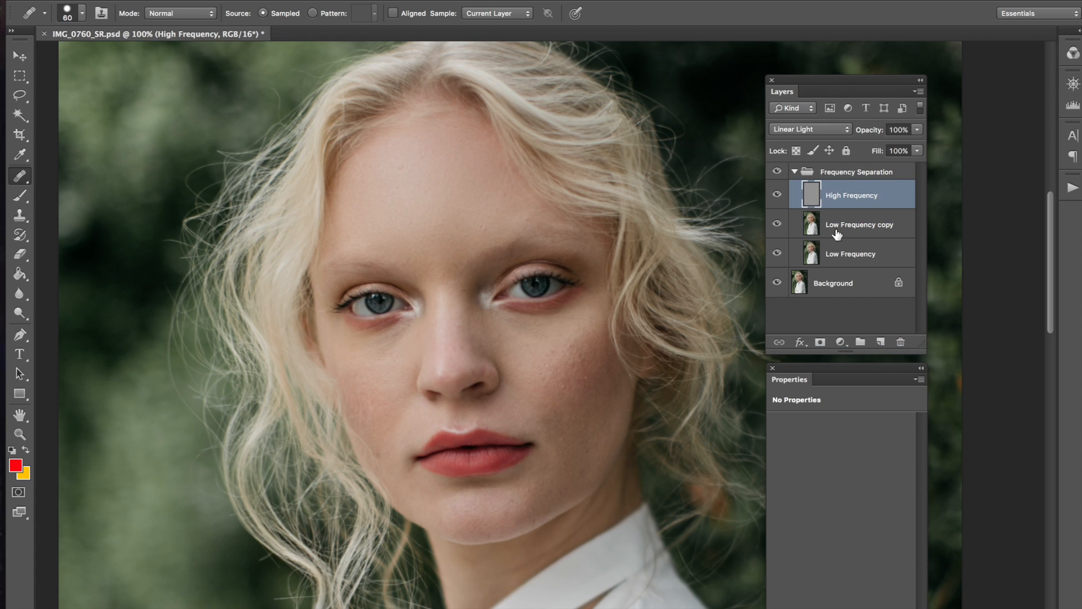
pyautogui.click(776, 194)
pyautogui.click(814, 224)
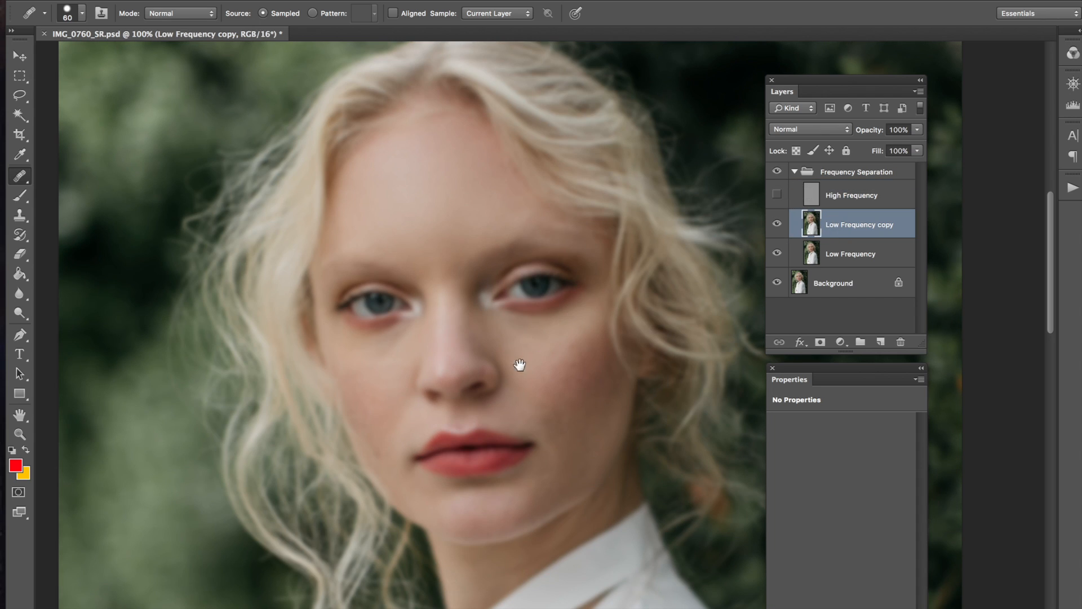
pyautogui.moveTo(519, 366); pyautogui.dragTo(495, 342)
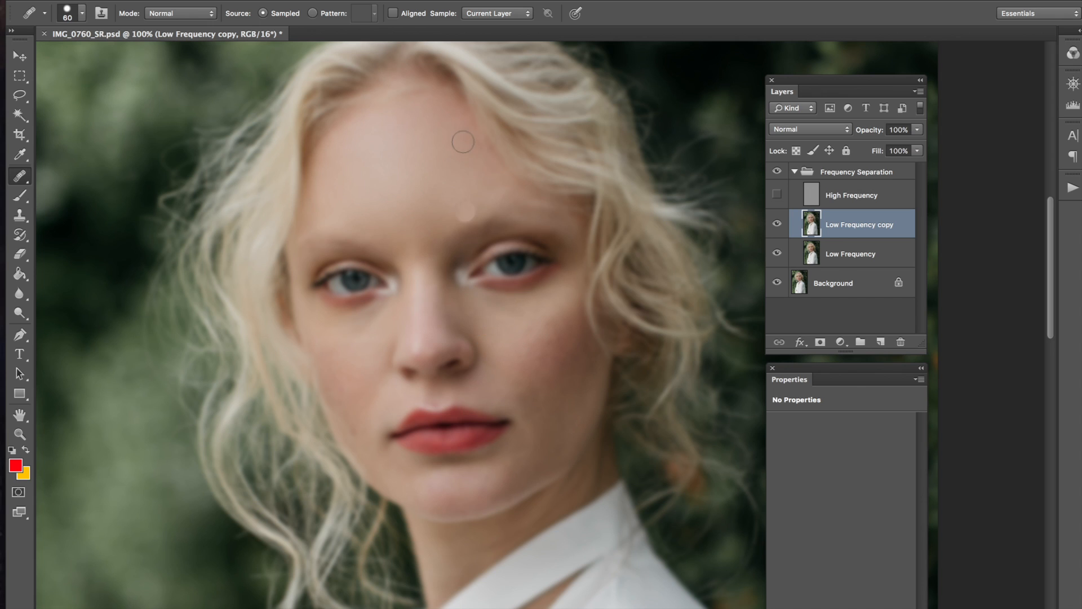
# Step: Even the skin tone beneath the right-hand eye using nearby cheek samples
pyautogui.click(497, 308)
pyautogui.keyDown('alt'); pyautogui.click(495, 307); pyautogui.keyUp('alt')
pyautogui.click(517, 302)
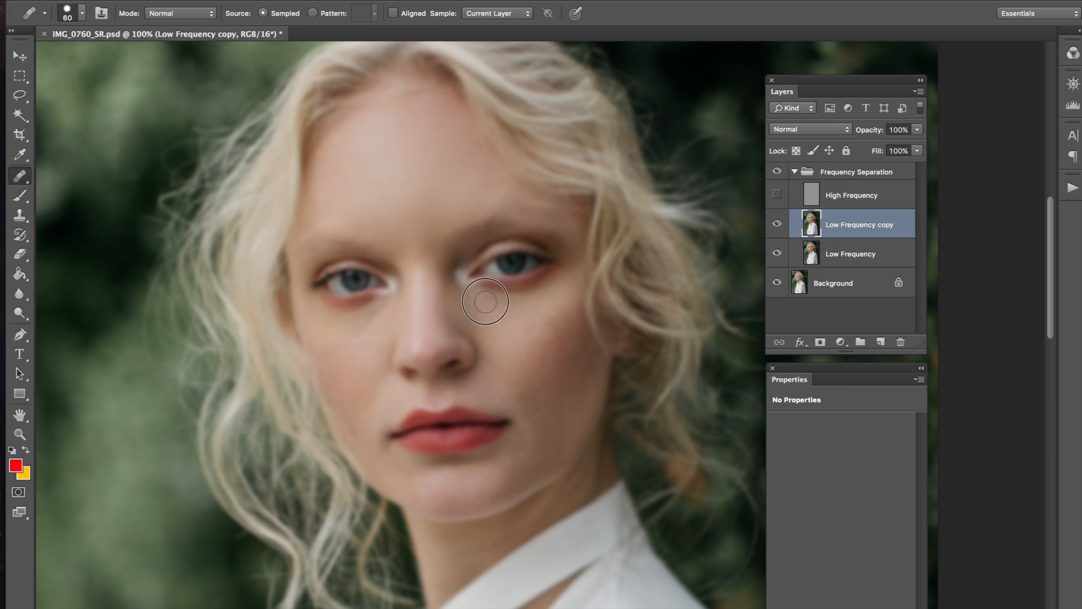
pyautogui.click(476, 301)
pyautogui.keyDown('alt'); pyautogui.click(498, 313); pyautogui.keyUp('alt')
pyautogui.moveTo(509, 305); pyautogui.dragTo(491, 303)
pyautogui.click(515, 302)
pyautogui.keyDown('alt'); pyautogui.click(527, 348); pyautogui.keyUp('alt')
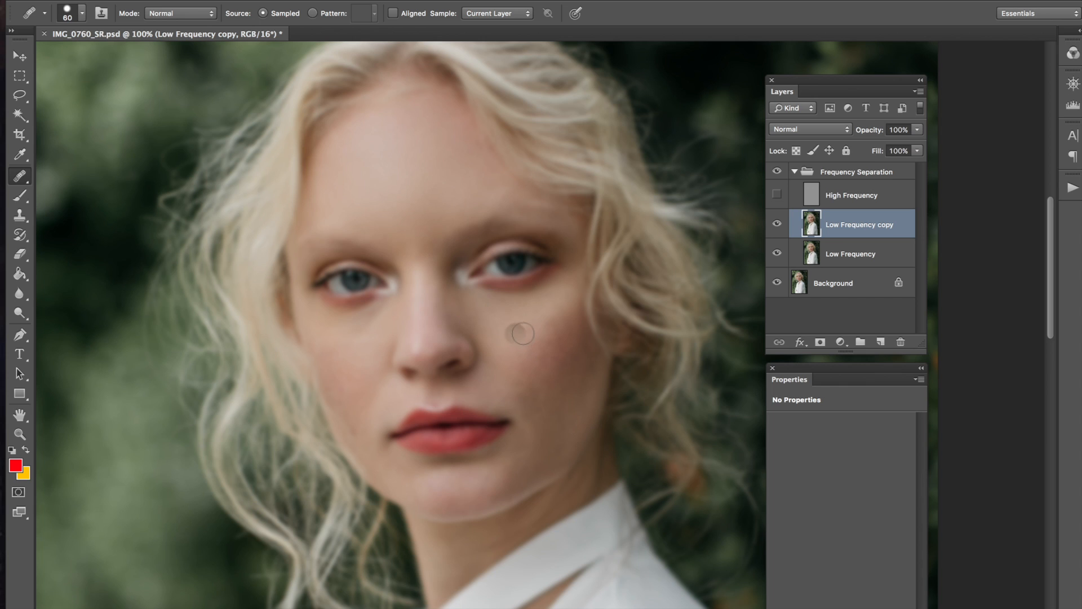
pyautogui.click(506, 308)
pyautogui.click(507, 305)
pyautogui.click(490, 304)
pyautogui.click(482, 310)
# Step: Heal the cheek blotches and blend the shadow on the upper cheek
pyautogui.keyDown('alt'); pyautogui.click(485, 320); pyautogui.keyUp('alt')
pyautogui.click(506, 331)
pyautogui.click(520, 330)
pyautogui.click(491, 314)
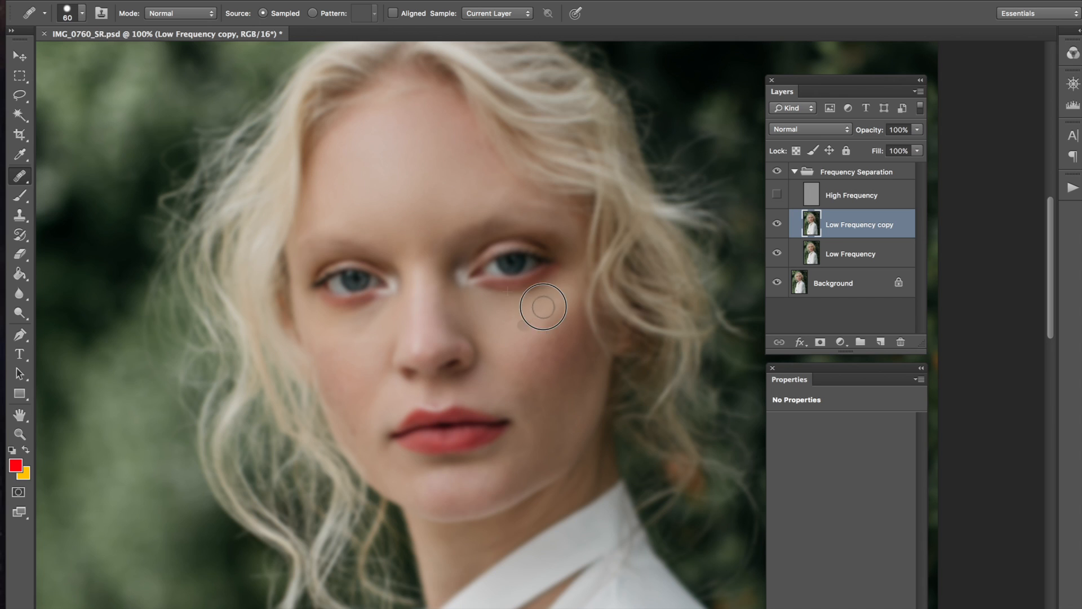
pyautogui.moveTo(528, 328); pyautogui.dragTo(559, 305)
pyautogui.keyDown('alt'); pyautogui.click(517, 355); pyautogui.keyUp('alt')
pyautogui.moveTo(523, 356); pyautogui.dragTo(532, 343)
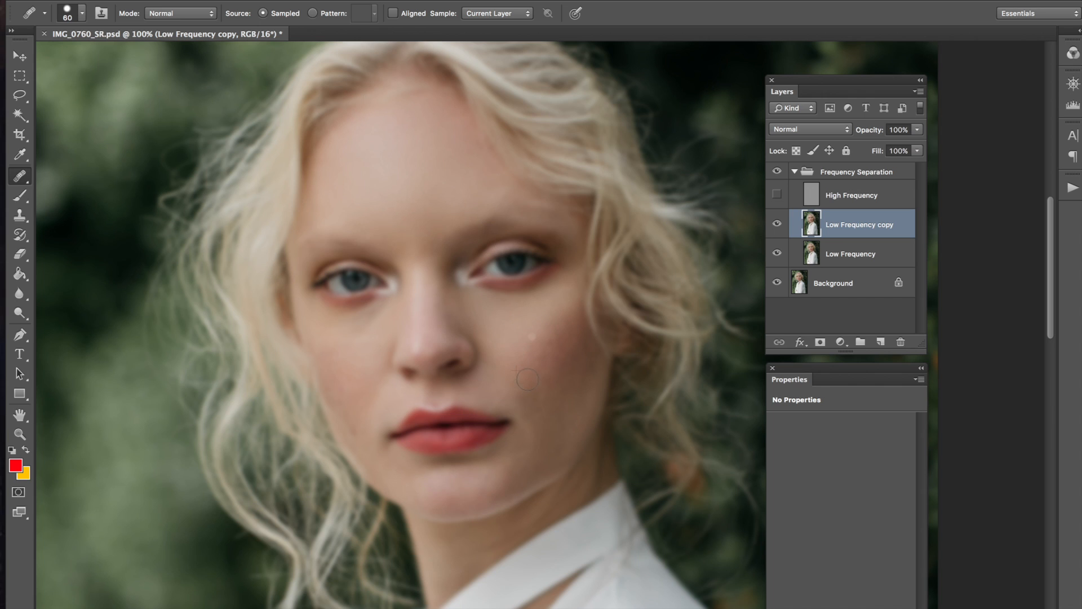
pyautogui.keyDown('alt'); pyautogui.click(509, 323); pyautogui.keyUp('alt')
pyautogui.click(525, 344)
pyautogui.moveTo(518, 358); pyautogui.dragTo(523, 345)
# Step: Heal the lower cheek and the pale spots along the cheek edge
pyautogui.keyDown('alt'); pyautogui.click(485, 332); pyautogui.keyUp('alt')
pyautogui.moveTo(496, 358)
pyautogui.mouseDown()
pyautogui.moveTo(544, 365)
pyautogui.moveTo(502, 328)
pyautogui.moveTo(541, 328)
pyautogui.moveTo(531, 351)
pyautogui.moveTo(512, 323)
pyautogui.moveTo(525, 355)
pyautogui.moveTo(555, 313)
pyautogui.moveTo(542, 346)
pyautogui.mouseUp()
pyautogui.keyDown('alt'); pyautogui.click(506, 320); pyautogui.keyUp('alt')
pyautogui.keyDown('alt'); pyautogui.click(522, 360); pyautogui.keyUp('alt')
pyautogui.moveTo(600, 397); pyautogui.dragTo(595, 392)
pyautogui.keyDown('alt'); pyautogui.click(533, 351); pyautogui.keyUp('alt')
pyautogui.keyDown('alt'); pyautogui.click(536, 346); pyautogui.keyUp('alt')
pyautogui.click(591, 349)
pyautogui.click(573, 326)
pyautogui.click(539, 301)
pyautogui.keyDown('alt'); pyautogui.click(523, 351); pyautogui.keyUp('alt')
# Step: Undo a reddish patch and re-heal the outer cheek with fresh clean-skin samples
pyautogui.press('super+z')
pyautogui.click(556, 349)
pyautogui.keyDown('alt'); pyautogui.click(514, 334); pyautogui.keyUp('alt')
pyautogui.click(558, 329)
pyautogui.click(566, 333)
pyautogui.click(557, 328)
pyautogui.keyDown('alt'); pyautogui.click(522, 294); pyautogui.keyUp('alt')
# Step: Enlarge the healing brush to 70 px and smooth the skin beside the nose
pyautogui.press(']')
pyautogui.click(549, 373)
pyautogui.keyDown('alt'); pyautogui.click(553, 394); pyautogui.keyUp('alt')
pyautogui.moveTo(509, 348); pyautogui.dragTo(497, 329)
pyautogui.click(534, 372)
# Step: Smooth the lower cheek down toward the jaw and even the upper cheek spots
pyautogui.keyDown('alt'); pyautogui.click(549, 417); pyautogui.keyUp('alt')
pyautogui.moveTo(533, 403); pyautogui.dragTo(545, 423)
pyautogui.moveTo(542, 407); pyautogui.dragTo(529, 416)
pyautogui.click(485, 308)
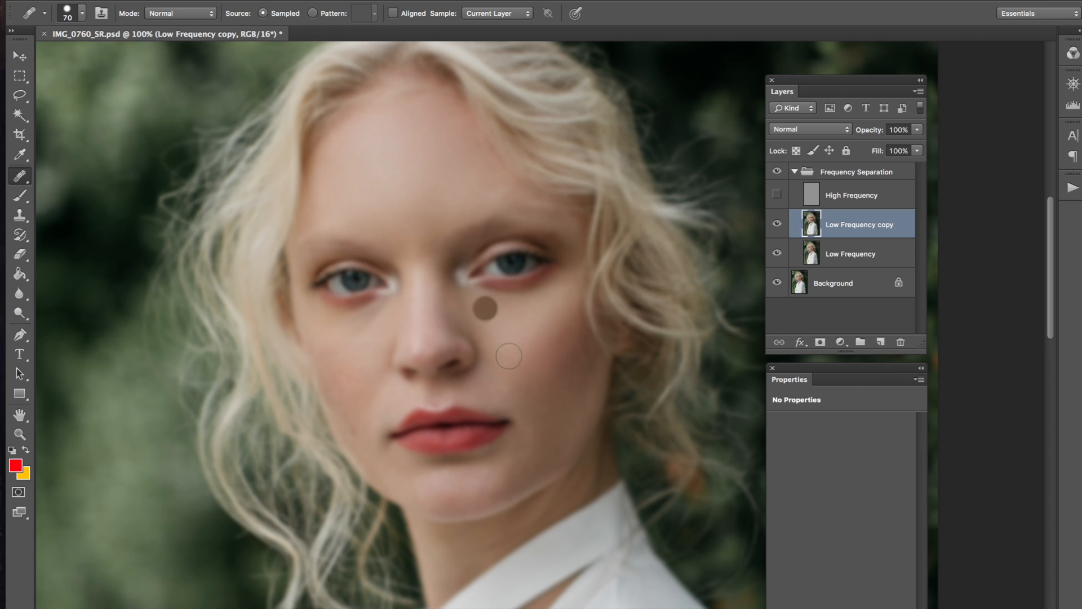
pyautogui.click(568, 389)
pyautogui.click(562, 369)
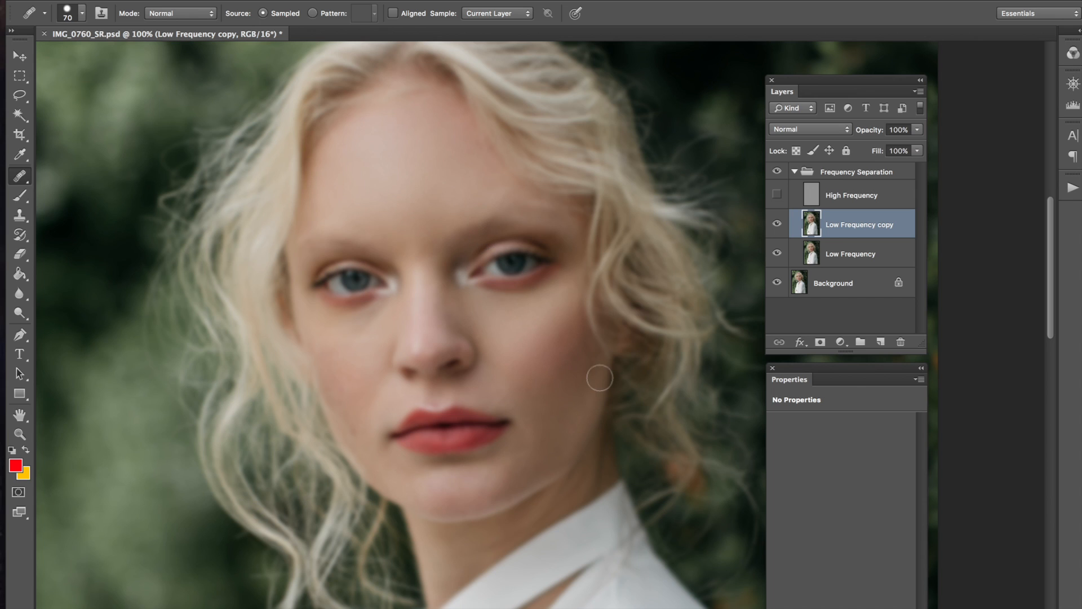
pyautogui.click(580, 346)
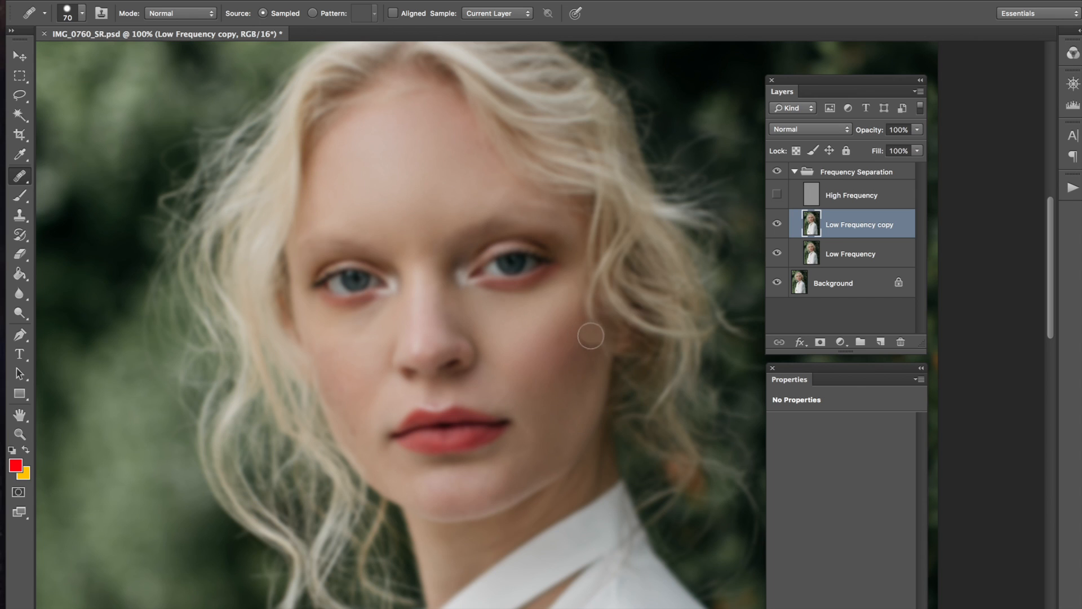
pyautogui.click(588, 350)
pyautogui.keyDown('alt'); pyautogui.click(545, 362); pyautogui.keyUp('alt')
# Step: Smooth the skin along the jaw and the cheek just above it
pyautogui.keyDown('alt'); pyautogui.click(553, 389); pyautogui.keyUp('alt')
pyautogui.moveTo(566, 439); pyautogui.dragTo(565, 447)
pyautogui.moveTo(574, 348); pyautogui.dragTo(563, 395)
pyautogui.moveTo(545, 369); pyautogui.dragTo(546, 403)
pyautogui.click(571, 362)
pyautogui.click(562, 362)
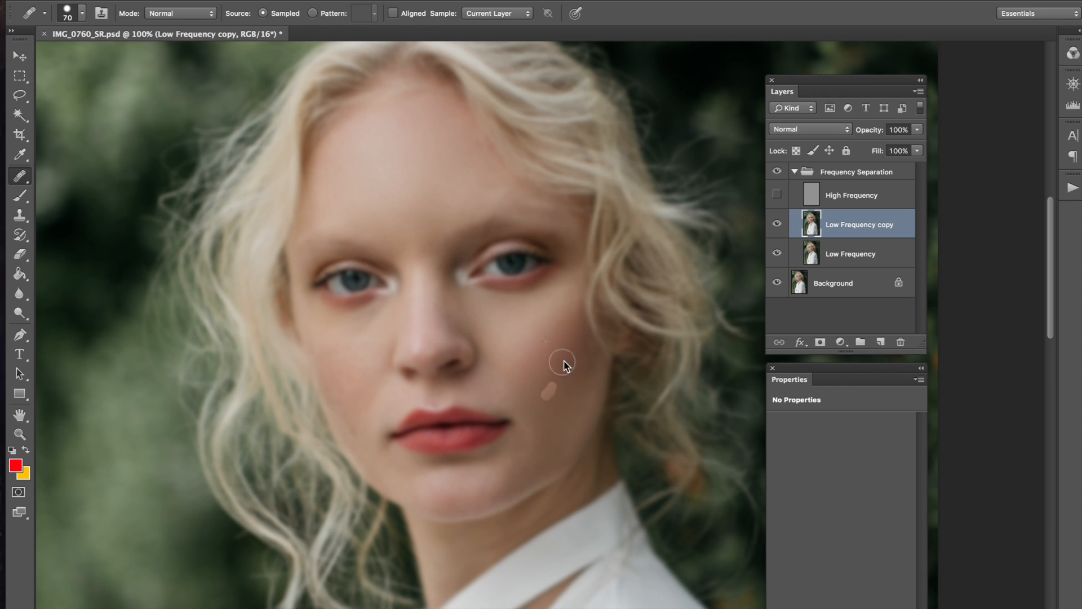
pyautogui.moveTo(592, 410); pyautogui.dragTo(576, 393)
pyautogui.keyDown('alt'); pyautogui.click(572, 392); pyautogui.keyUp('alt')
pyautogui.click(575, 370)
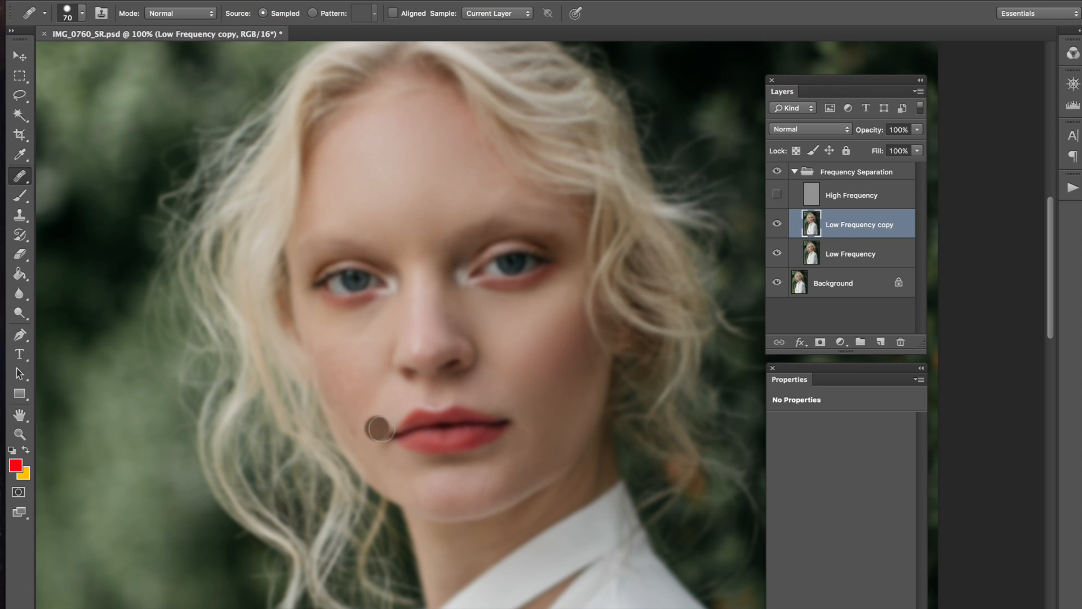
# Step: Sample skin near the jaw and heal the cheek tones beside the mouth and lips
pyautogui.keyDown('alt'); pyautogui.click(577, 387); pyautogui.keyUp('alt')
pyautogui.click(548, 458)
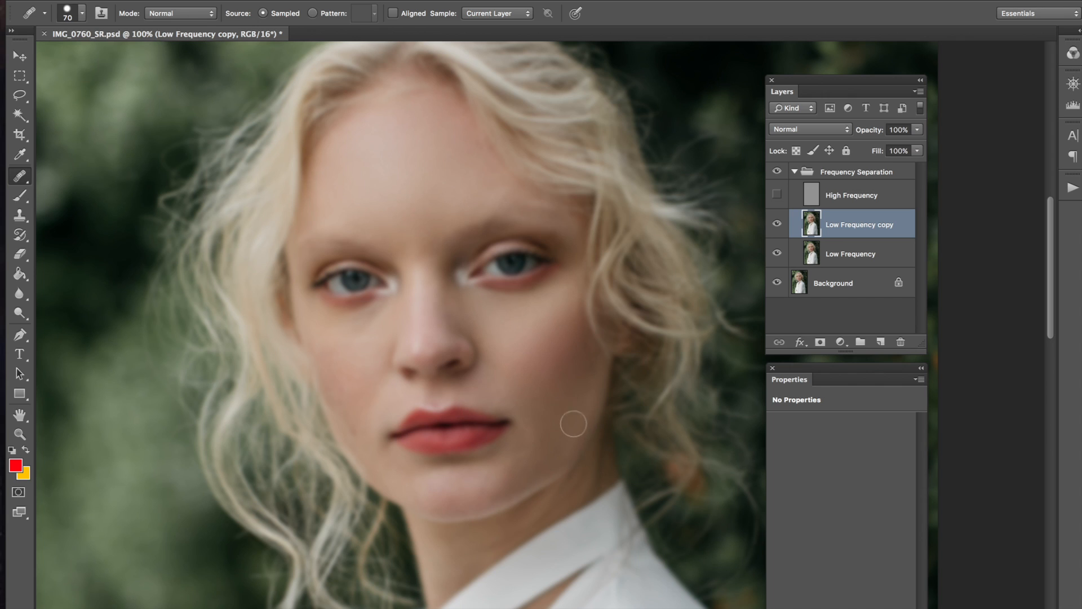
pyautogui.click(417, 336)
pyautogui.click(516, 404)
pyautogui.moveTo(518, 400); pyautogui.dragTo(540, 401)
pyautogui.click(501, 389)
pyautogui.click(504, 388)
pyautogui.click(501, 399)
pyautogui.click(507, 402)
pyautogui.click(520, 414)
pyautogui.click(561, 397)
# Step: Touch up under the right-hand eye, then lighten patches on the left cheek
pyautogui.click(512, 316)
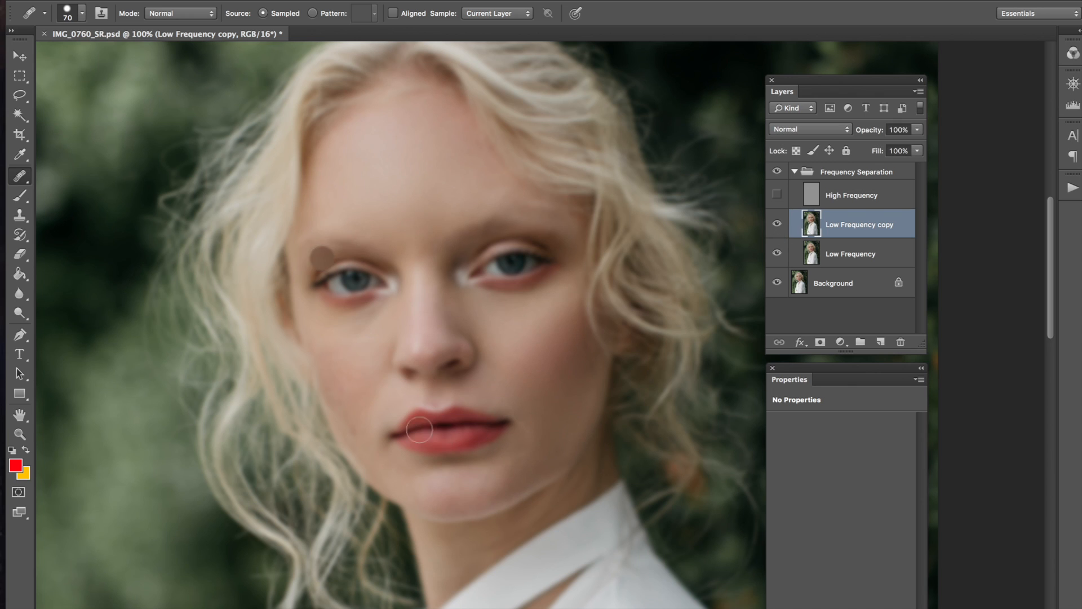
pyautogui.click(341, 375)
pyautogui.click(334, 386)
# Step: Zoom to 200% on the face and shrink the healing brush to 50 px
pyautogui.press('super+plus')
pyautogui.press('[')
pyautogui.moveTo(510, 265)
pyautogui.mouseDown()
pyautogui.moveTo(534, 235)
pyautogui.moveTo(536, 314)
pyautogui.mouseUp()
pyautogui.press('[')
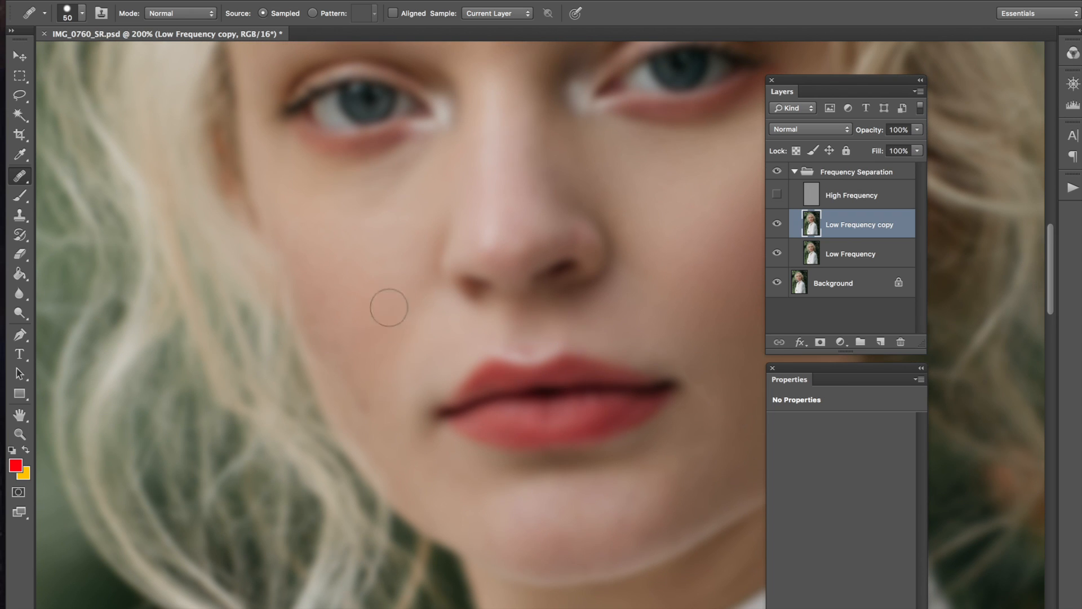
# Step: Smooth the left cheek using samples from nearby clean cheek skin
pyautogui.moveTo(393, 301); pyautogui.dragTo(351, 288)
pyautogui.keyDown('alt'); pyautogui.click(390, 332); pyautogui.keyUp('alt')
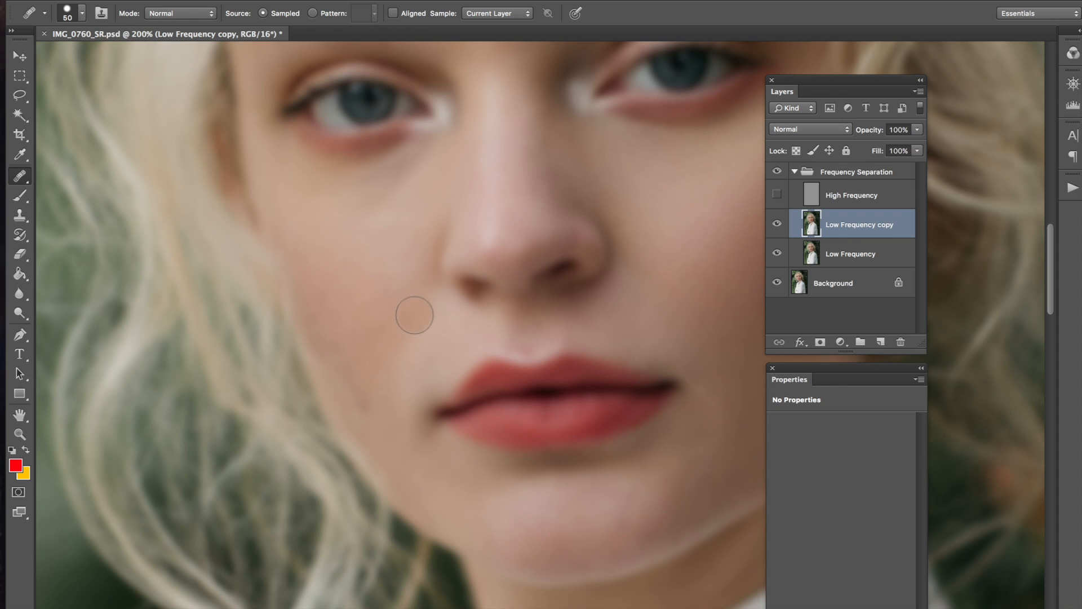
pyautogui.click(337, 221)
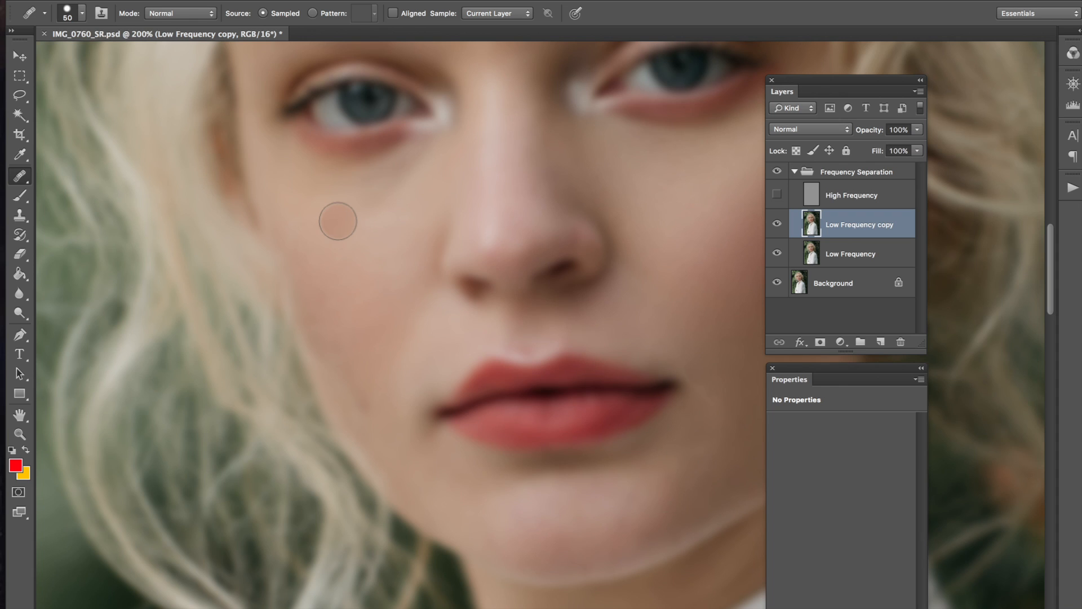
pyautogui.keyDown('alt'); pyautogui.click(363, 364); pyautogui.keyUp('alt')
pyautogui.moveTo(361, 404); pyautogui.dragTo(357, 354)
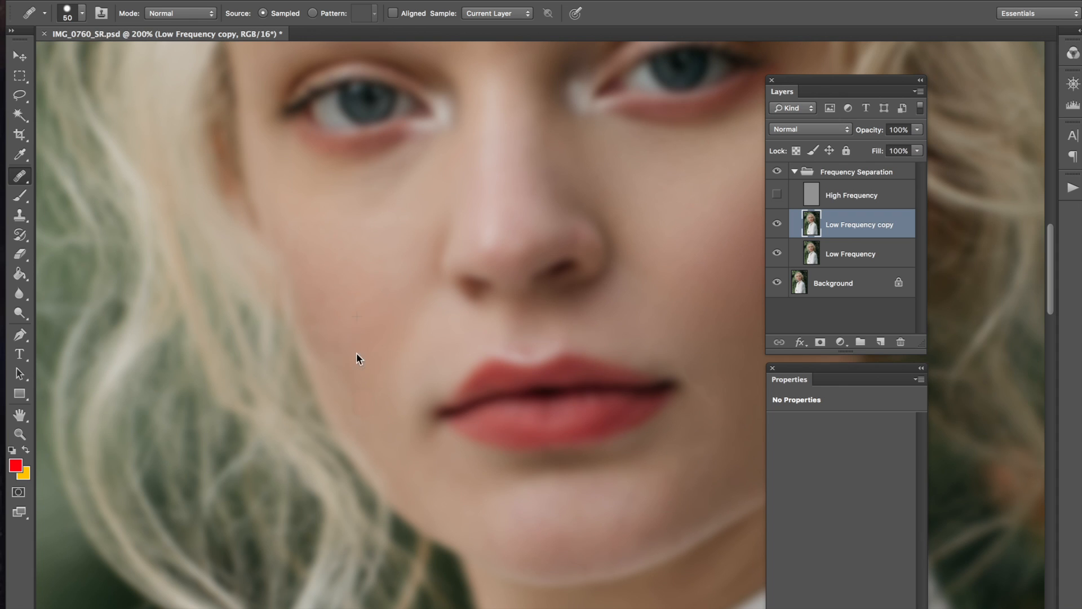
pyautogui.click(390, 303)
pyautogui.keyDown('alt'); pyautogui.click(354, 347); pyautogui.keyUp('alt')
pyautogui.moveTo(343, 333)
pyautogui.mouseDown()
pyautogui.moveTo(331, 303)
pyautogui.moveTo(349, 315)
pyautogui.moveTo(316, 282)
pyautogui.moveTo(351, 317)
pyautogui.mouseUp()
# Step: Continue blending down and around the left cheek to the lower cheek
pyautogui.keyDown('alt'); pyautogui.click(340, 314); pyautogui.keyUp('alt')
pyautogui.keyDown('alt'); pyautogui.click(350, 314); pyautogui.keyUp('alt')
pyautogui.moveTo(317, 280); pyautogui.dragTo(356, 312)
pyautogui.moveTo(315, 273)
pyautogui.mouseDown()
pyautogui.moveTo(373, 308)
pyautogui.moveTo(364, 279)
pyautogui.moveTo(356, 304)
pyautogui.moveTo(390, 287)
pyautogui.moveTo(393, 324)
pyautogui.moveTo(372, 343)
pyautogui.moveTo(341, 313)
pyautogui.mouseUp()
pyautogui.moveTo(397, 348); pyautogui.dragTo(389, 322)
pyautogui.moveTo(398, 270); pyautogui.dragTo(393, 281)
# Step: Smooth the skin under the eye beside the nose
pyautogui.moveTo(304, 365)
pyautogui.mouseDown()
pyautogui.moveTo(389, 319)
pyautogui.moveTo(362, 384)
pyautogui.mouseUp()
pyautogui.moveTo(457, 217); pyautogui.dragTo(481, 218)
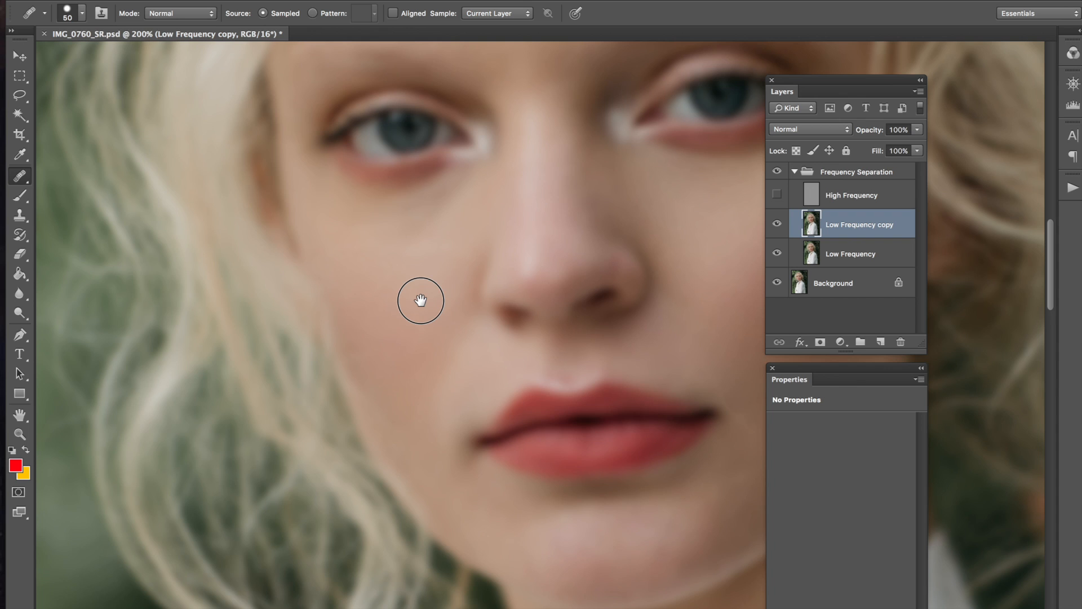
pyautogui.moveTo(457, 227); pyautogui.dragTo(401, 256)
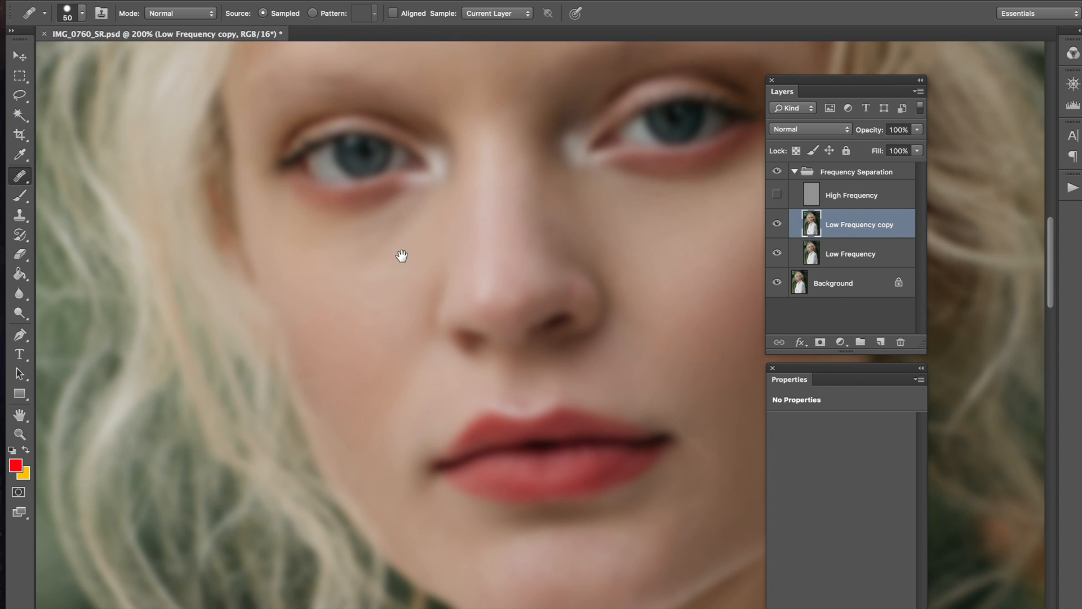
# Step: Duplicate the layer as Low Frequency copy 2 and heal faint spots under the left eye with a smaller brush
pyautogui.press('super+j')
pyautogui.press('[')
pyautogui.click(379, 217)
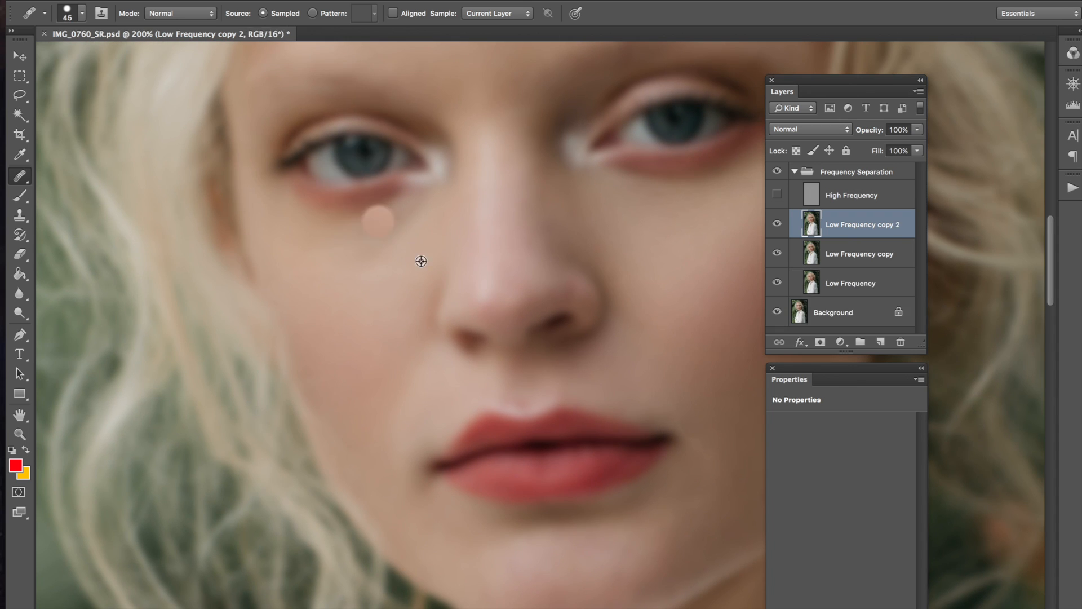
pyautogui.click(368, 232)
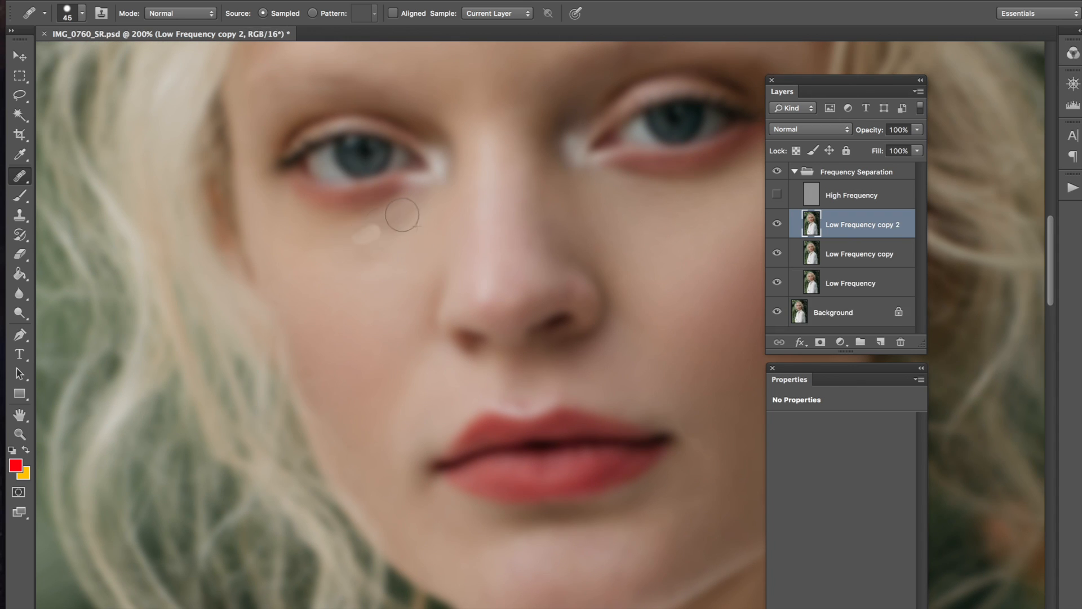
pyautogui.click(369, 230)
pyautogui.click(398, 218)
pyautogui.click(384, 229)
# Step: Sample clean cheek skin and heal under the inner eye corner and the under-eye cheek
pyautogui.keyDown('alt'); pyautogui.click(408, 239); pyautogui.keyUp('alt')
pyautogui.click(408, 218)
pyautogui.keyDown('alt'); pyautogui.click(416, 223); pyautogui.keyUp('alt')
pyautogui.click(369, 251)
pyautogui.click(379, 249)
pyautogui.keyDown('alt'); pyautogui.click(418, 263); pyautogui.keyUp('alt')
pyautogui.click(363, 247)
# Step: Resample skin beside the nose and smooth the under-eye patch down the left cheek
pyautogui.keyDown('alt'); pyautogui.click(370, 233); pyautogui.keyUp('alt')
pyautogui.keyDown('alt'); pyautogui.click(375, 246); pyautogui.keyUp('alt')
pyautogui.click(326, 246)
pyautogui.keyDown('alt'); pyautogui.click(374, 224); pyautogui.keyUp('alt')
pyautogui.click(341, 237)
pyautogui.keyDown('alt'); pyautogui.click(321, 282); pyautogui.keyUp('alt')
pyautogui.click(323, 309)
pyautogui.keyDown('alt'); pyautogui.click(423, 248); pyautogui.keyUp('alt')
pyautogui.moveTo(367, 234); pyautogui.dragTo(387, 256)
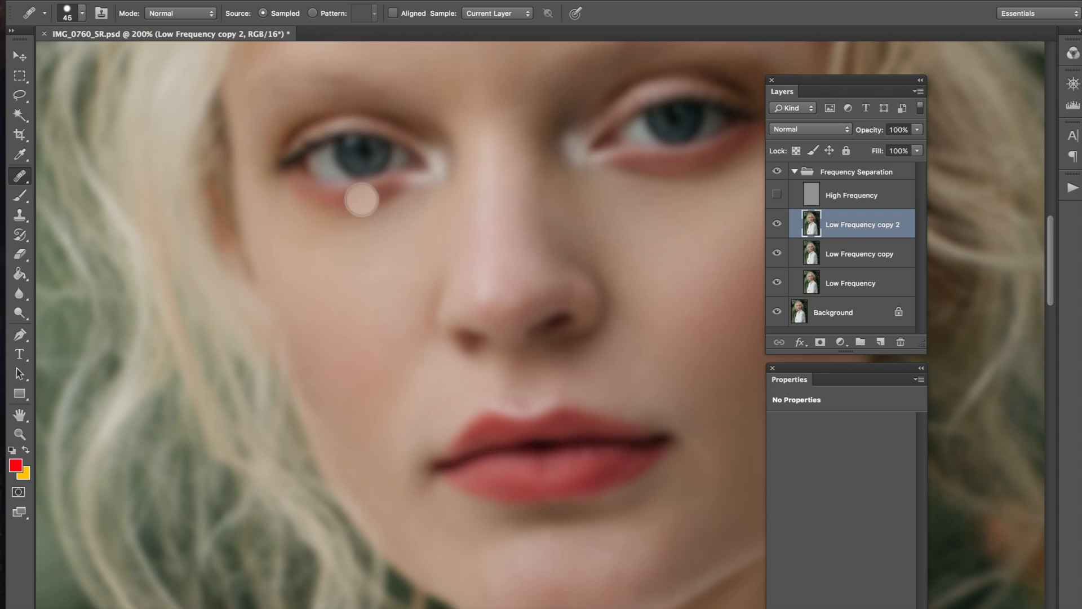
# Step: Toggle the retouched copy to compare before and after, then bring the lower face into view
pyautogui.moveTo(394, 367); pyautogui.dragTo(364, 347)
pyautogui.moveTo(362, 386); pyautogui.dragTo(344, 369)
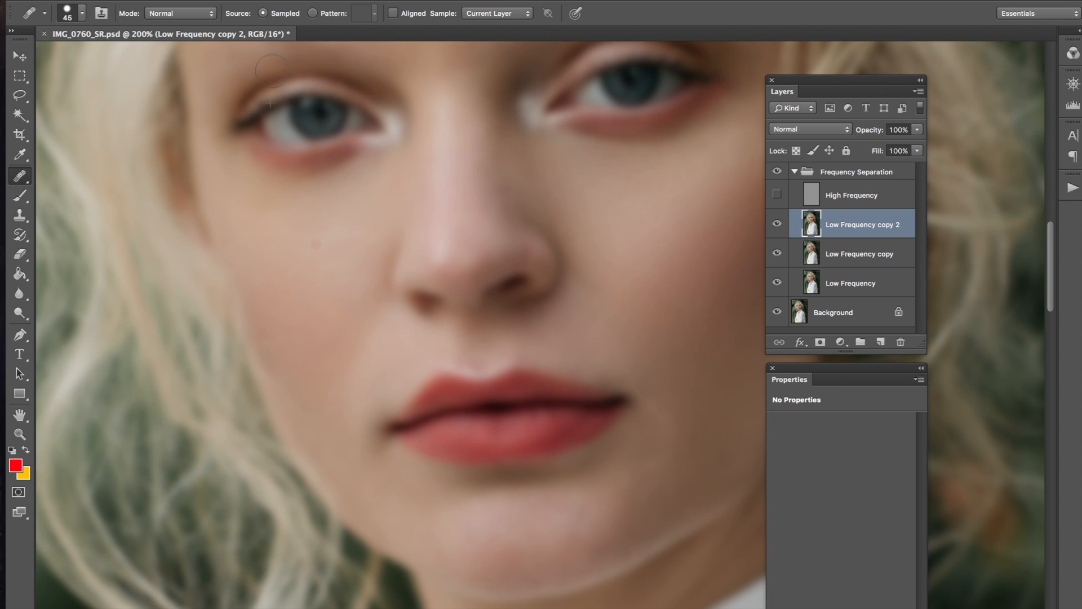
pyautogui.moveTo(319, 297); pyautogui.dragTo(304, 303)
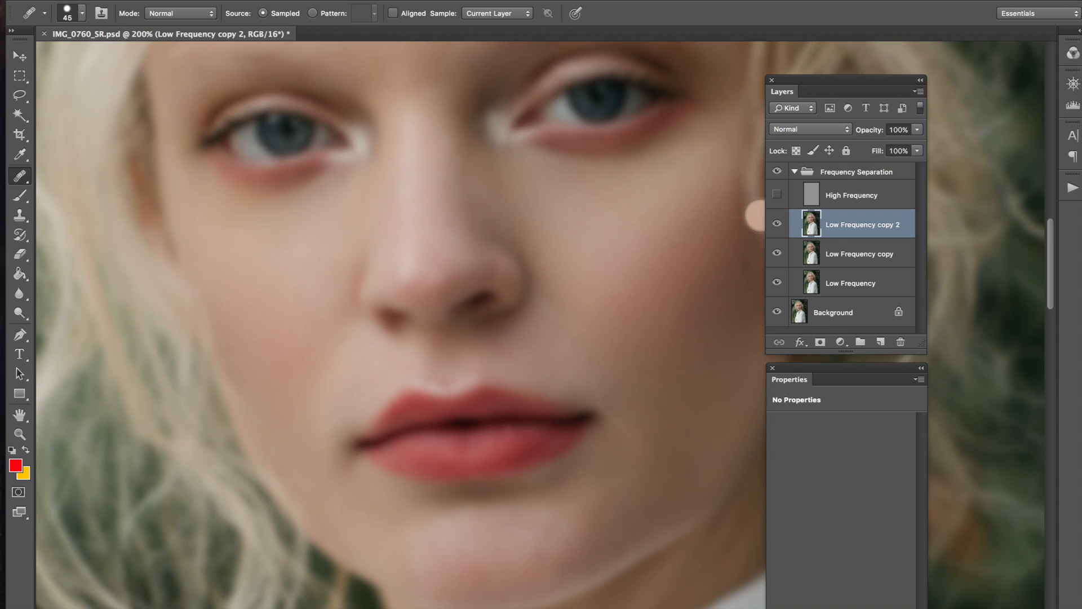
pyautogui.click(777, 226)
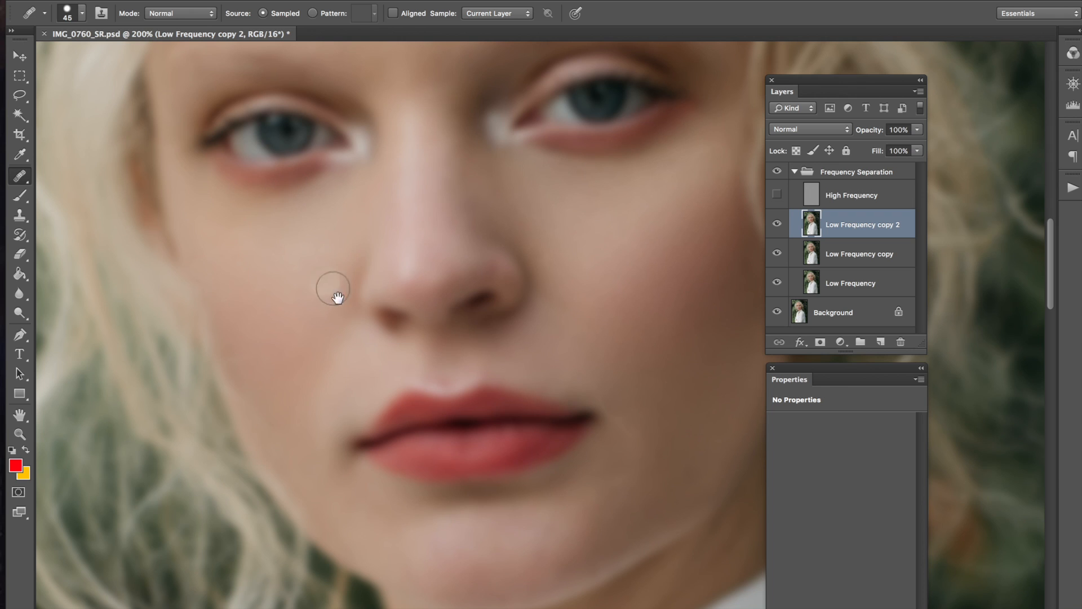
pyautogui.scroll(-3, 337, 297)
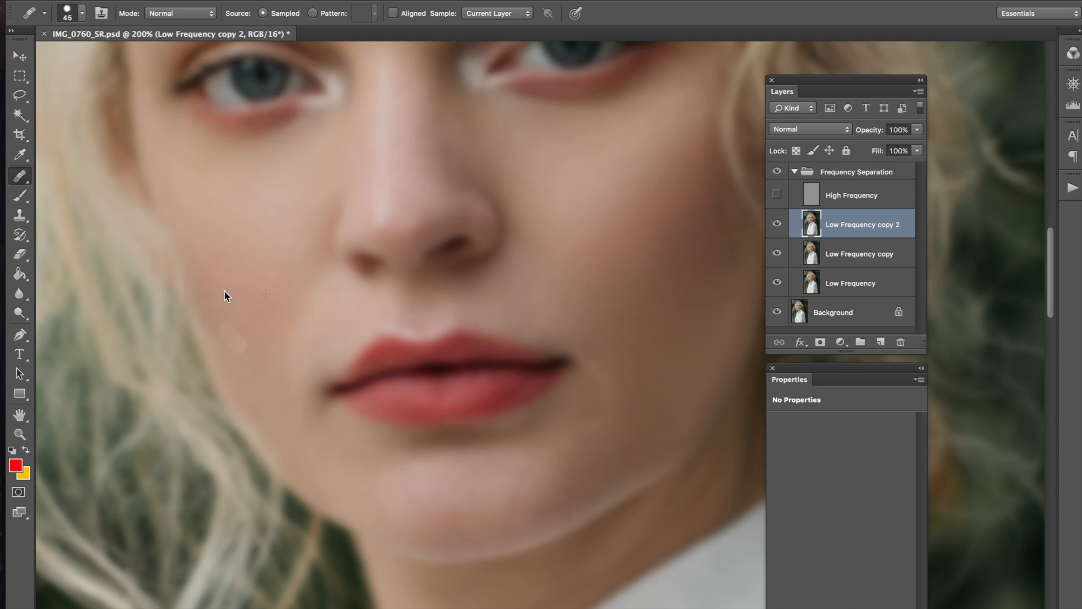
pyautogui.moveTo(329, 354)
pyautogui.mouseDown()
pyautogui.moveTo(302, 379)
pyautogui.moveTo(285, 377)
pyautogui.moveTo(251, 311)
pyautogui.mouseUp()
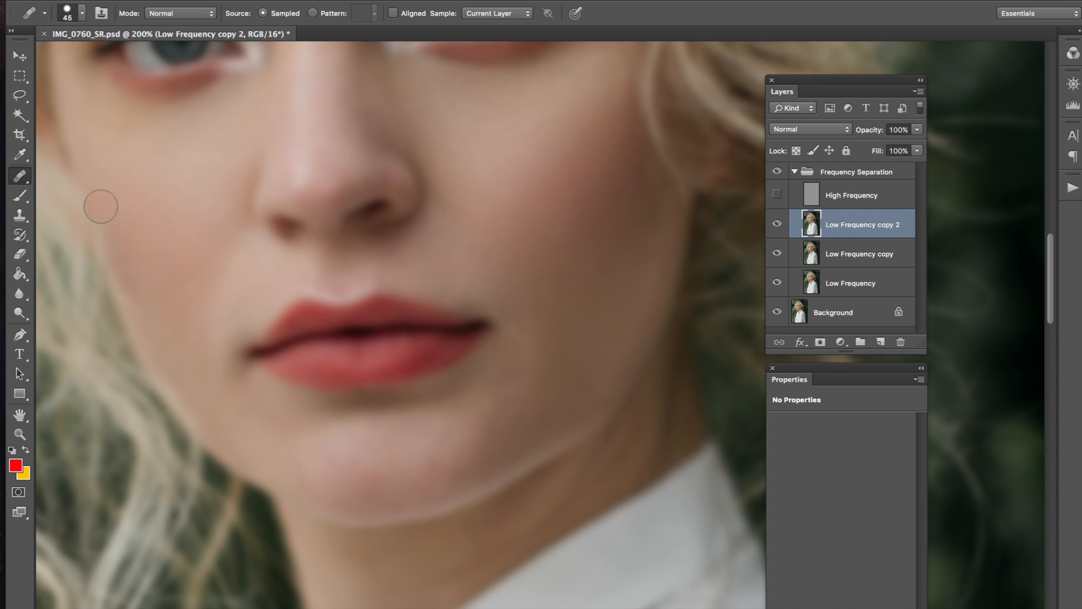
# Step: Heal the chin and smooth the lower-left cheek from sampled clean skin
pyautogui.moveTo(242, 376); pyautogui.dragTo(235, 373)
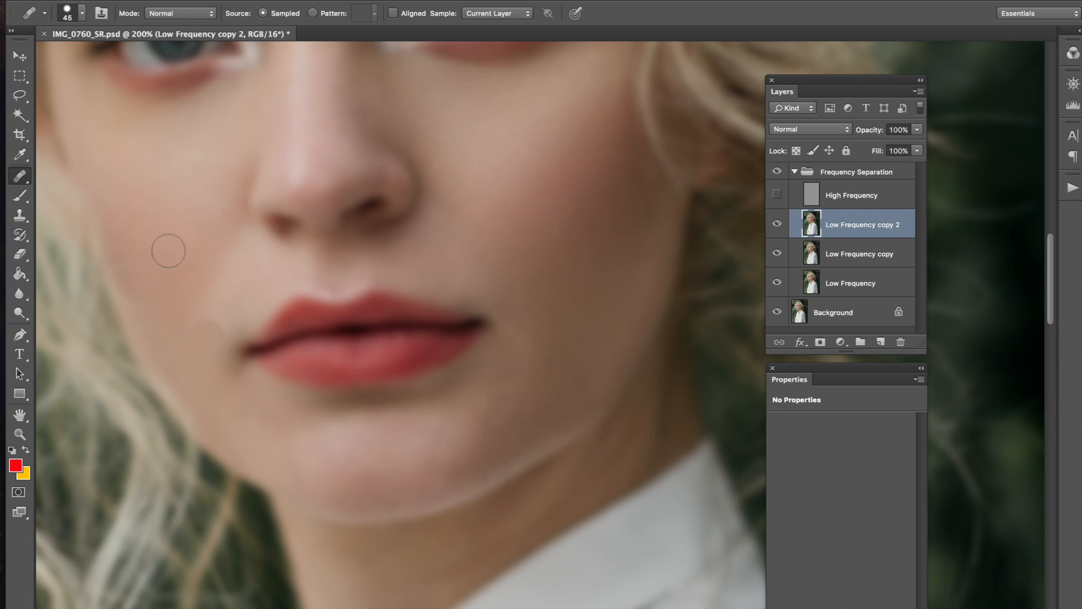
pyautogui.keyDown('alt'); pyautogui.click(329, 439); pyautogui.keyUp('alt')
pyautogui.moveTo(332, 454); pyautogui.dragTo(371, 464)
pyautogui.moveTo(311, 448); pyautogui.dragTo(303, 465)
pyautogui.click(358, 474)
pyautogui.click(231, 405)
pyautogui.moveTo(241, 419); pyautogui.dragTo(241, 404)
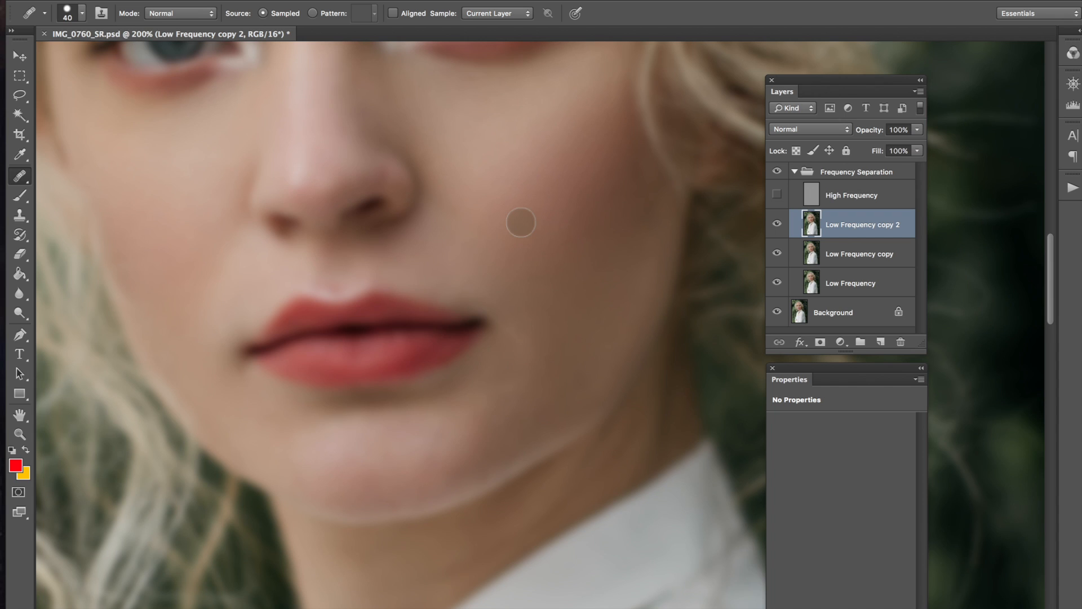
# Step: Even out the cheek right of the lip corner and heal spots higher on that cheek
pyautogui.keyDown('alt'); pyautogui.click(527, 280); pyautogui.keyUp('alt')
pyautogui.moveTo(500, 314)
pyautogui.mouseDown()
pyautogui.moveTo(469, 290)
pyautogui.moveTo(544, 362)
pyautogui.moveTo(516, 317)
pyautogui.moveTo(489, 306)
pyautogui.mouseUp()
pyautogui.moveTo(520, 335); pyautogui.dragTo(527, 342)
pyautogui.click(486, 243)
pyautogui.click(461, 230)
pyautogui.click(521, 174)
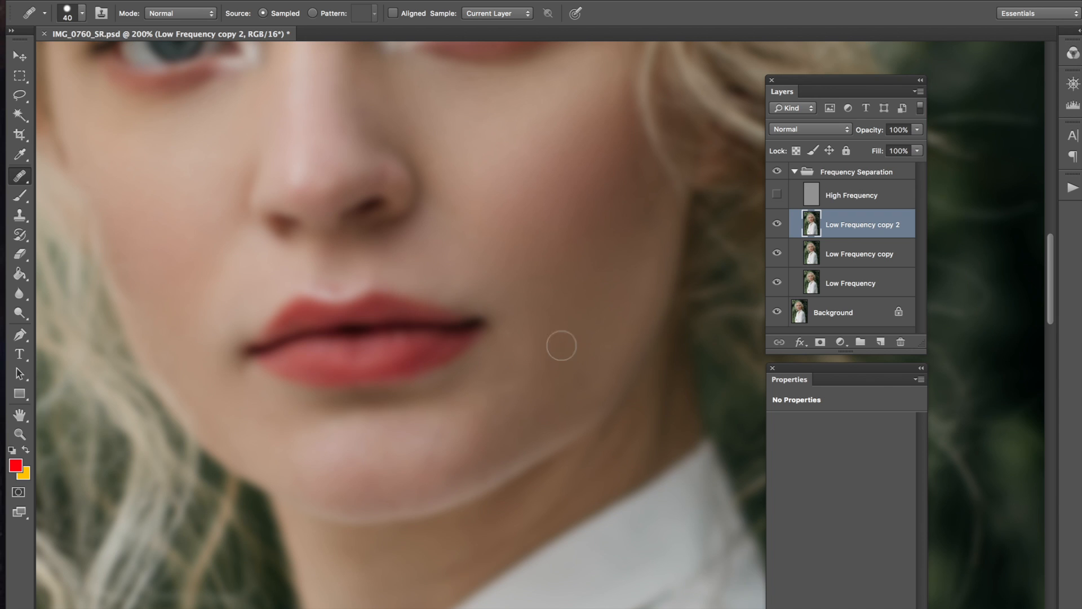
pyautogui.moveTo(534, 319)
pyautogui.mouseDown()
pyautogui.moveTo(503, 426)
pyautogui.moveTo(466, 357)
pyautogui.moveTo(509, 237)
pyautogui.moveTo(532, 222)
pyautogui.mouseUp()
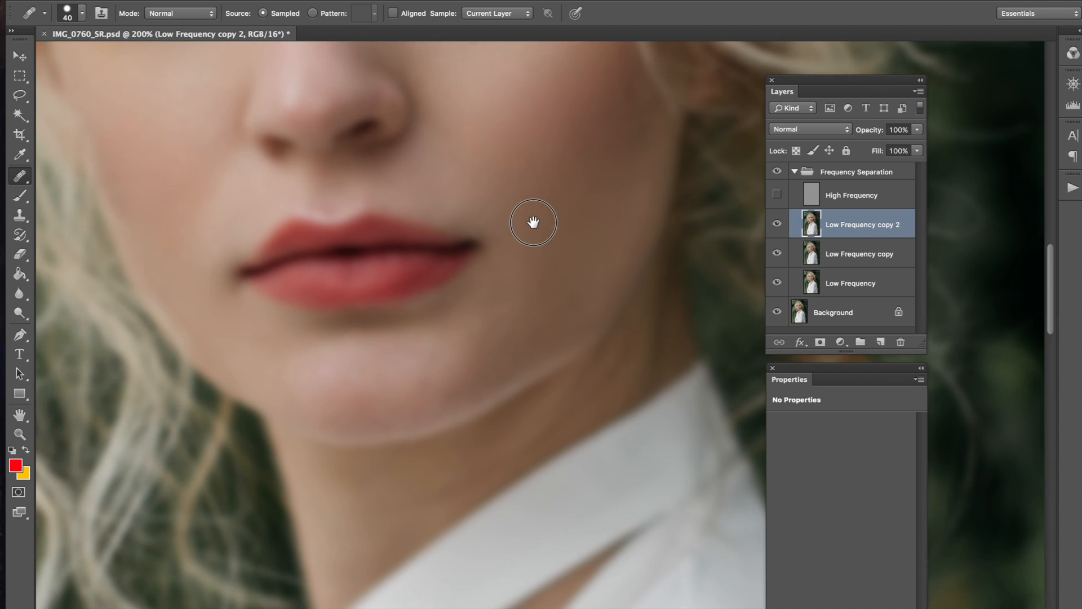
# Step: Heal chin blemishes and blend the reddish patch along the chin edge
pyautogui.click(508, 310)
pyautogui.keyDown('alt'); pyautogui.click(499, 362); pyautogui.keyUp('alt')
pyautogui.click(459, 393)
pyautogui.keyDown('alt'); pyautogui.click(497, 361); pyautogui.keyUp('alt')
pyautogui.moveTo(474, 388); pyautogui.dragTo(484, 383)
pyautogui.keyDown('alt'); pyautogui.click(483, 372); pyautogui.keyUp('alt')
pyautogui.click(458, 390)
# Step: Smooth the jawline and chin edge with sampled nearby skin
pyautogui.click(512, 391)
pyautogui.keyDown('alt'); pyautogui.click(517, 344); pyautogui.keyUp('alt')
pyautogui.moveTo(490, 371)
pyautogui.mouseDown()
pyautogui.moveTo(463, 391)
pyautogui.moveTo(500, 372)
pyautogui.moveTo(438, 409)
pyautogui.moveTo(442, 388)
pyautogui.mouseUp()
pyautogui.click(441, 407)
pyautogui.click(450, 372)
pyautogui.click(466, 324)
pyautogui.keyDown('alt'); pyautogui.click(505, 349); pyautogui.keyUp('alt')
pyautogui.moveTo(485, 348); pyautogui.dragTo(495, 368)
# Step: Smooth the lower jaw and heal the small light spot on the right cheek
pyautogui.keyDown('alt'); pyautogui.click(509, 343); pyautogui.keyUp('alt')
pyautogui.keyDown('alt'); pyautogui.click(550, 313); pyautogui.keyUp('alt')
pyautogui.click(524, 336)
pyautogui.click(539, 371)
pyautogui.click(577, 301)
pyautogui.moveTo(601, 251)
pyautogui.mouseDown()
pyautogui.moveTo(612, 261)
pyautogui.moveTo(593, 255)
pyautogui.moveTo(530, 420)
pyautogui.mouseUp()
pyautogui.moveTo(570, 273); pyautogui.dragTo(626, 170)
# Step: Dab-heal several uneven spots across the chin
pyautogui.scroll(-3, 599, 241)
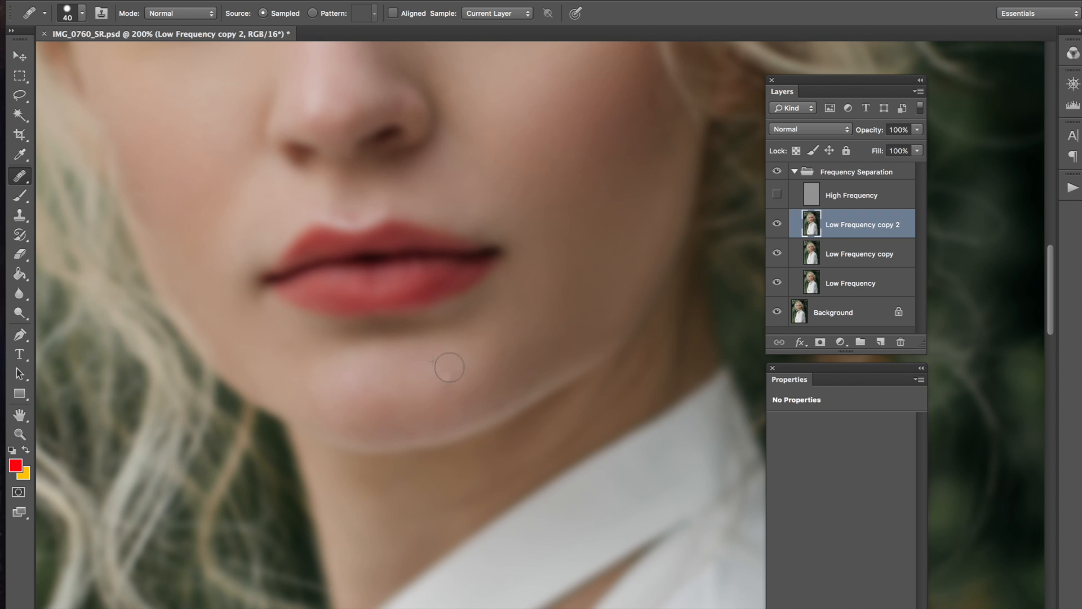
pyautogui.scroll(4, 483, 336)
pyautogui.scroll(-5, 571, 248)
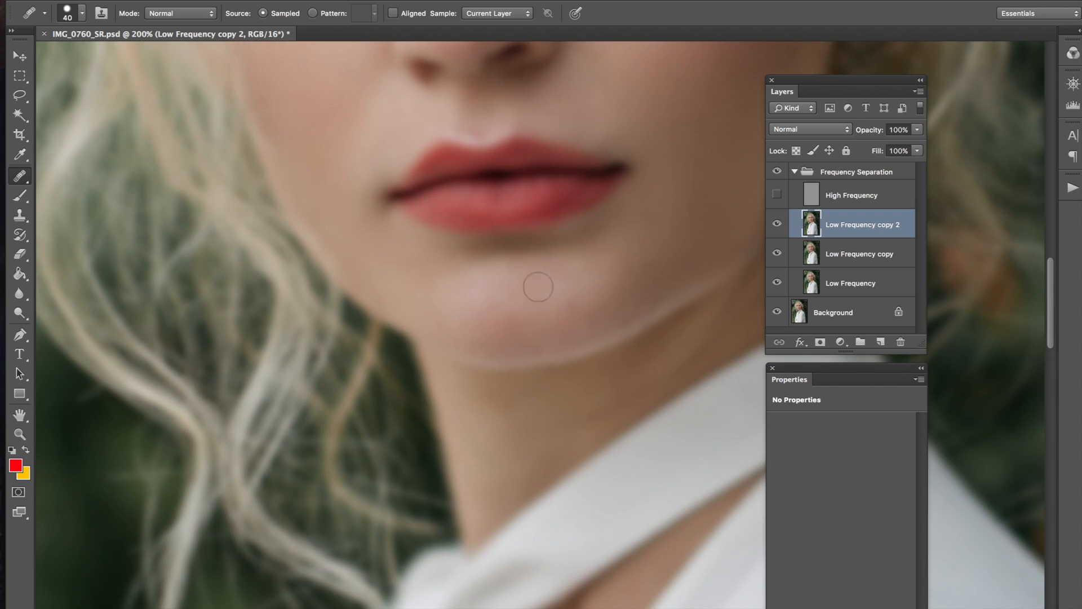
pyautogui.scroll(2, 544, 309)
pyautogui.click(448, 347)
pyautogui.click(441, 335)
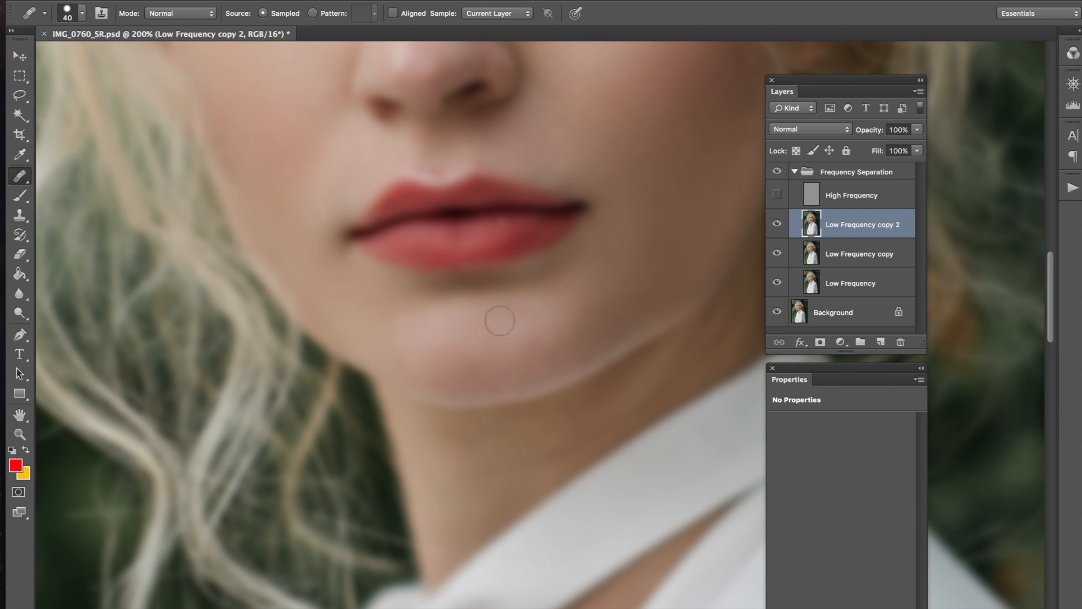
pyautogui.click(496, 314)
pyautogui.keyDown('alt'); pyautogui.click(453, 317); pyautogui.keyUp('alt')
pyautogui.click(484, 316)
pyautogui.click(507, 311)
pyautogui.click(454, 318)
# Step: Stroke-smooth the chin, its left side and the light patch at the chin centre
pyautogui.keyDown('alt'); pyautogui.click(459, 322); pyautogui.keyUp('alt')
pyautogui.moveTo(485, 326)
pyautogui.mouseDown()
pyautogui.moveTo(518, 322)
pyautogui.moveTo(496, 322)
pyautogui.moveTo(530, 370)
pyautogui.moveTo(493, 324)
pyautogui.moveTo(514, 319)
pyautogui.mouseUp()
pyautogui.keyDown('alt'); pyautogui.click(476, 319); pyautogui.keyUp('alt')
pyautogui.moveTo(542, 322); pyautogui.dragTo(539, 327)
pyautogui.keyDown('alt'); pyautogui.click(470, 338); pyautogui.keyUp('alt')
pyautogui.keyDown('alt'); pyautogui.click(482, 328); pyautogui.keyUp('alt')
pyautogui.moveTo(509, 333)
pyautogui.mouseDown()
pyautogui.moveTo(532, 332)
pyautogui.moveTo(488, 408)
pyautogui.moveTo(458, 359)
pyautogui.moveTo(481, 359)
pyautogui.mouseUp()
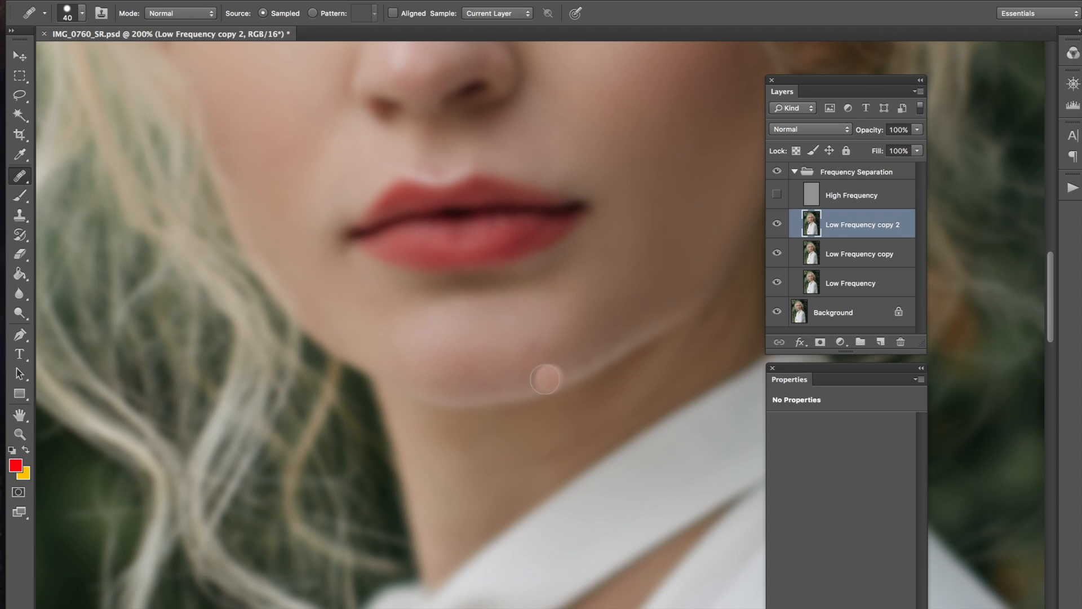
pyautogui.keyDown('alt'); pyautogui.click(449, 362); pyautogui.keyUp('alt')
pyautogui.moveTo(412, 353); pyautogui.dragTo(478, 372)
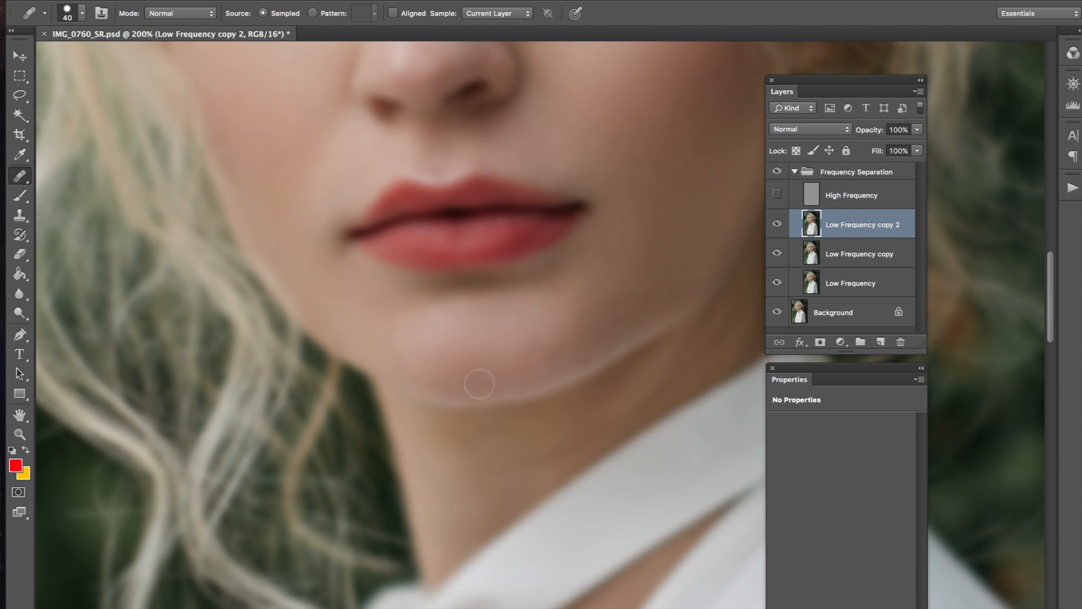
pyautogui.moveTo(492, 362); pyautogui.dragTo(487, 350)
# Step: Heal the small orange blemish and the remaining spots lower on the chin
pyautogui.click(527, 342)
pyautogui.moveTo(587, 261)
pyautogui.mouseDown()
pyautogui.moveTo(536, 297)
pyautogui.moveTo(604, 240)
pyautogui.mouseUp()
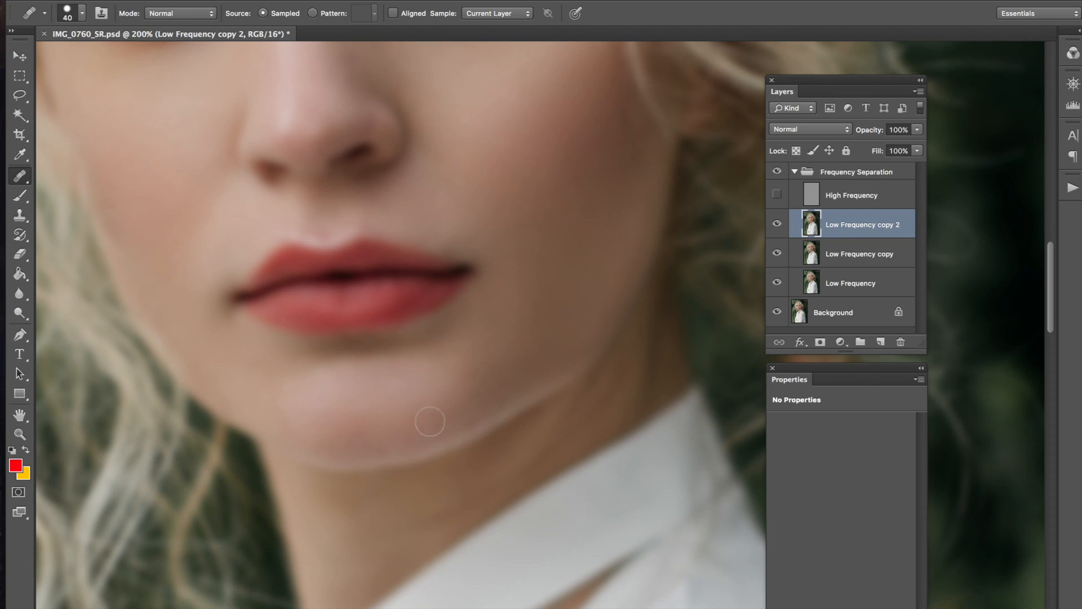
pyautogui.click(437, 416)
pyautogui.click(436, 416)
pyautogui.keyDown('alt'); pyautogui.click(489, 378); pyautogui.keyUp('alt')
pyautogui.click(422, 417)
# Step: Zoom out to view the whole healed portrait and pick the Blur tool
pyautogui.press('super+minus')
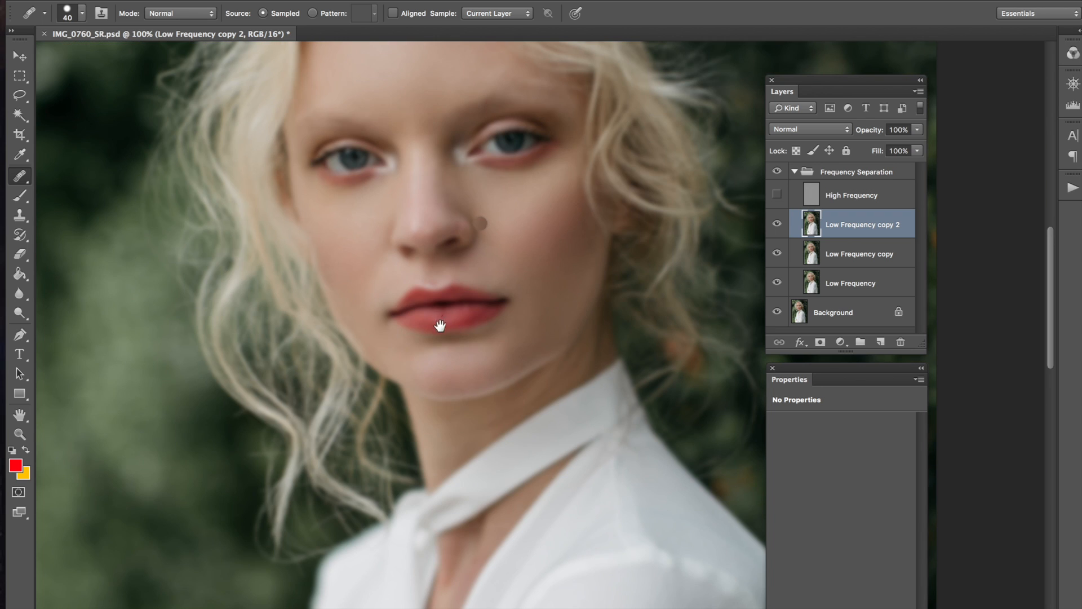
pyautogui.moveTo(443, 322); pyautogui.dragTo(444, 375)
pyautogui.moveTo(489, 296)
pyautogui.mouseDown()
pyautogui.moveTo(475, 324)
pyautogui.moveTo(500, 349)
pyautogui.mouseUp()
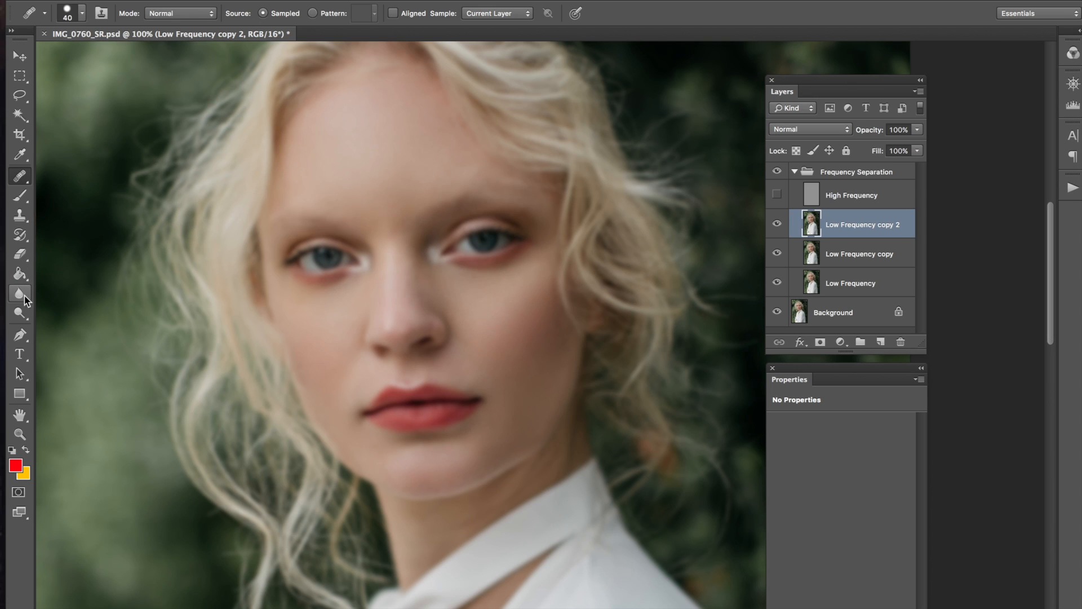
pyautogui.scroll(-5, 495, 295)
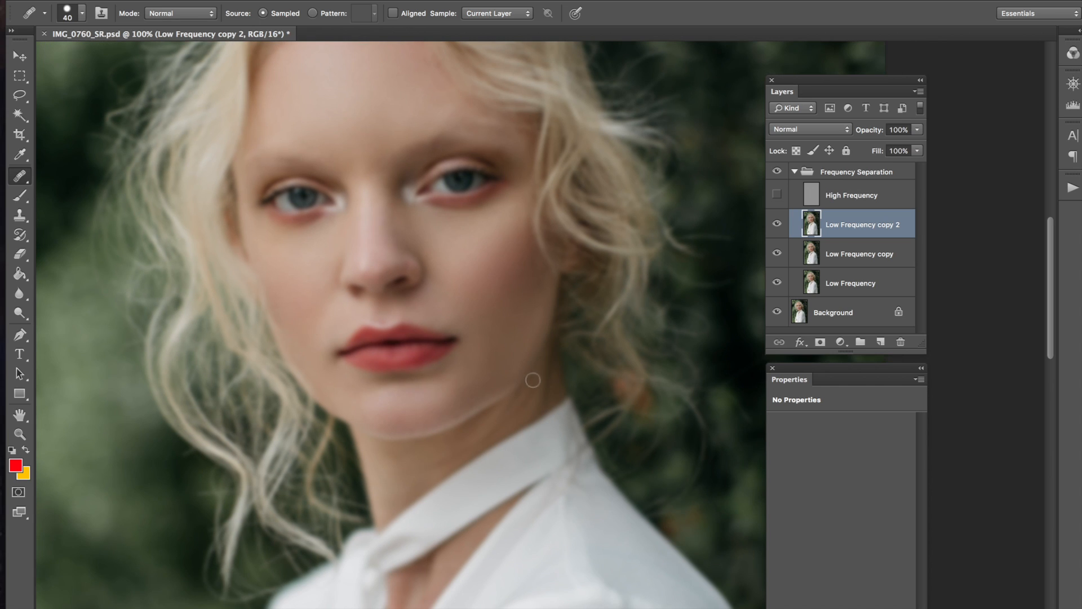
pyautogui.click(20, 294)
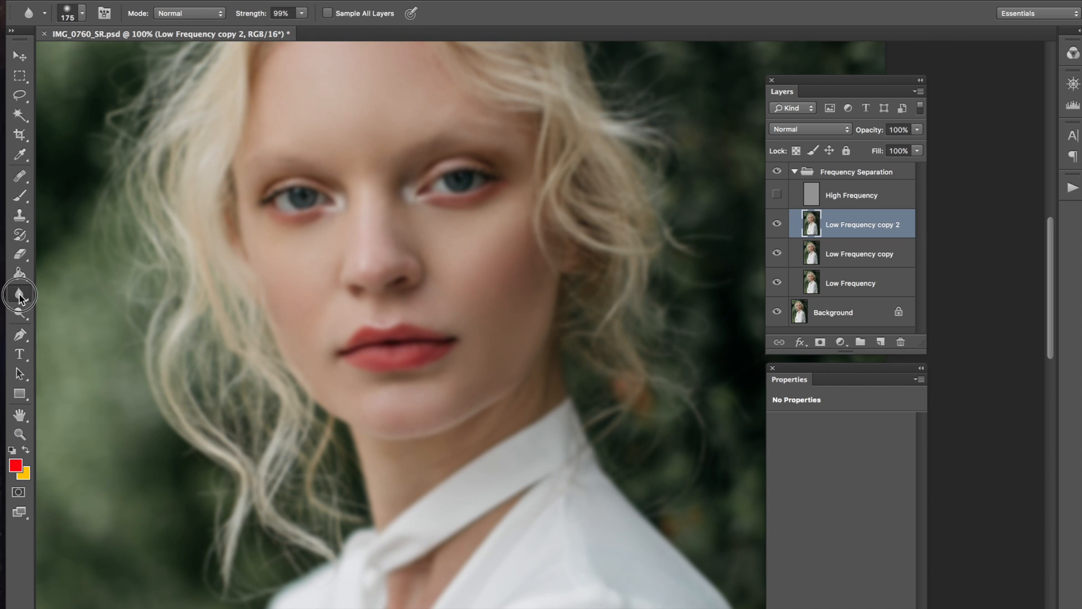
# Step: Choose the Blur Tool from the flyout, shrink its brush, and soften the cheek skin tones
pyautogui.click(20, 295)
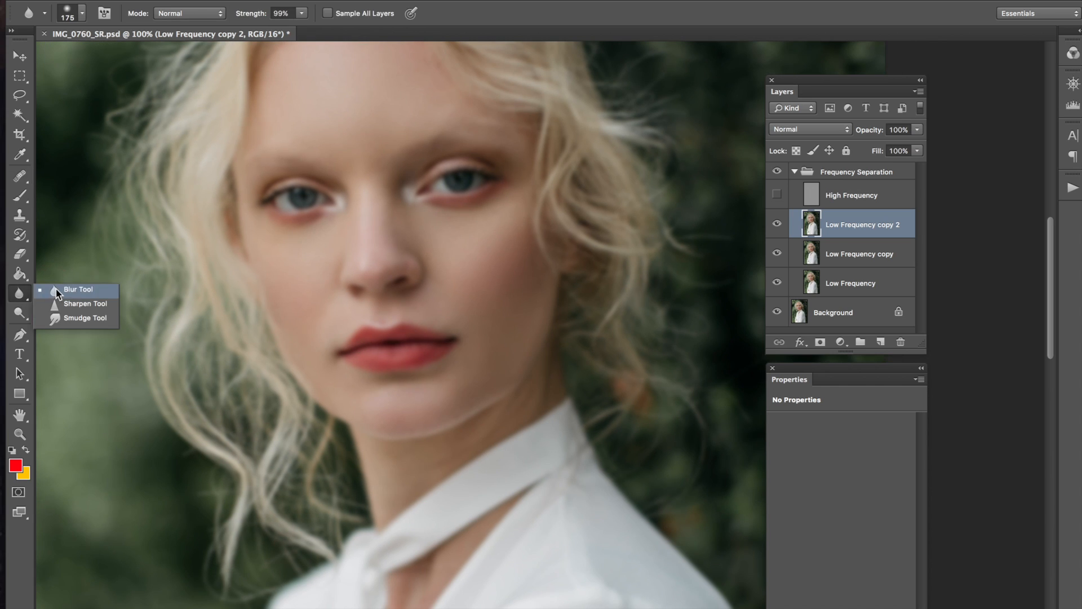
pyautogui.click(54, 290)
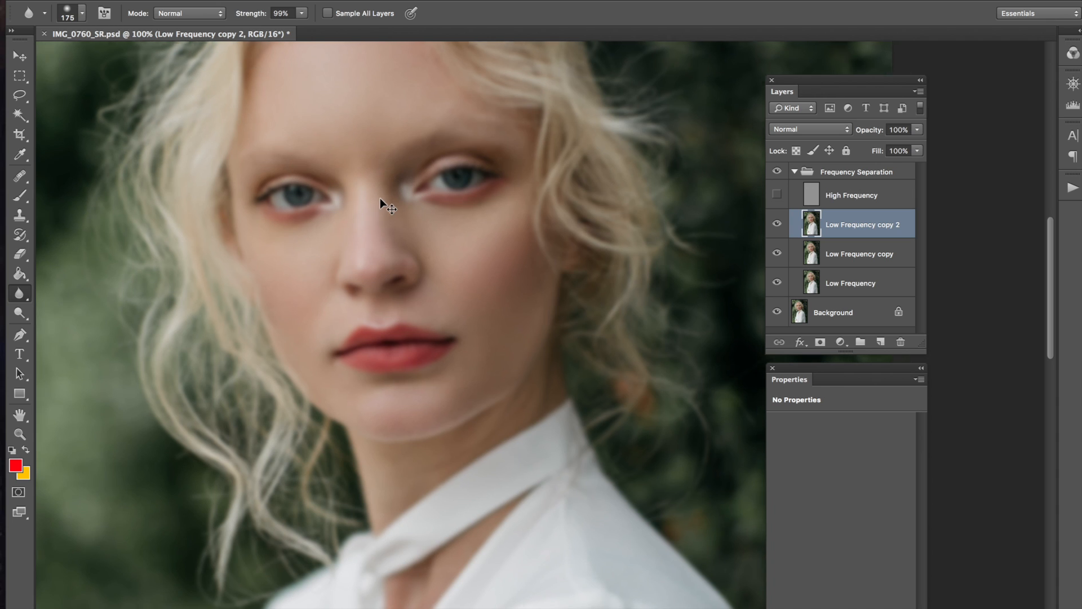
pyautogui.press('super+plus')
pyautogui.press('super+minus')
pyautogui.press('[')
pyautogui.press('[')
pyautogui.press('[')
pyautogui.press('[')
pyautogui.press('[')
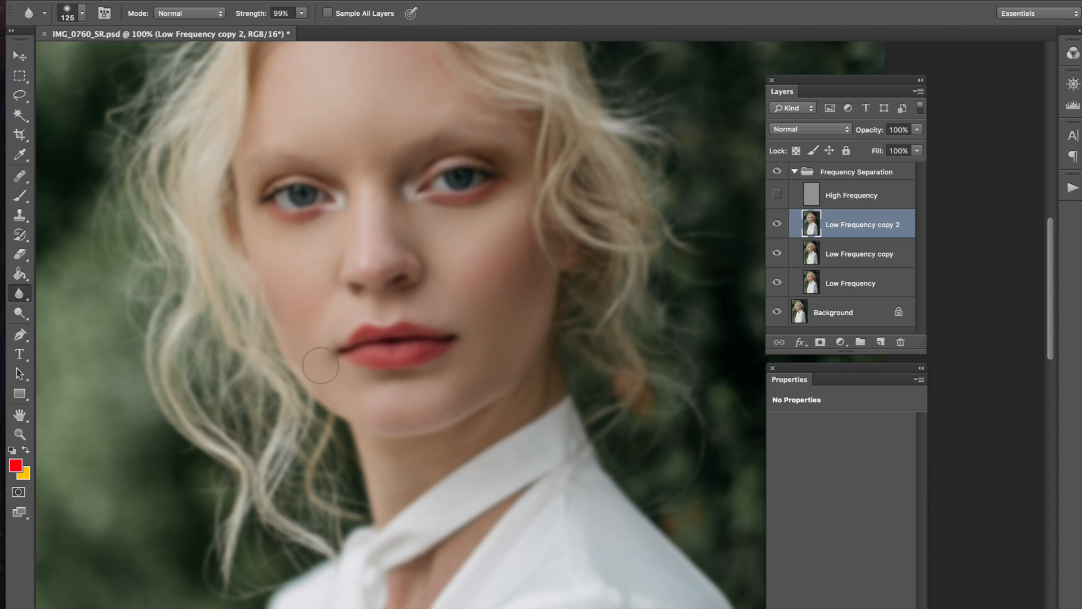
pyautogui.scroll(5, 442, 296)
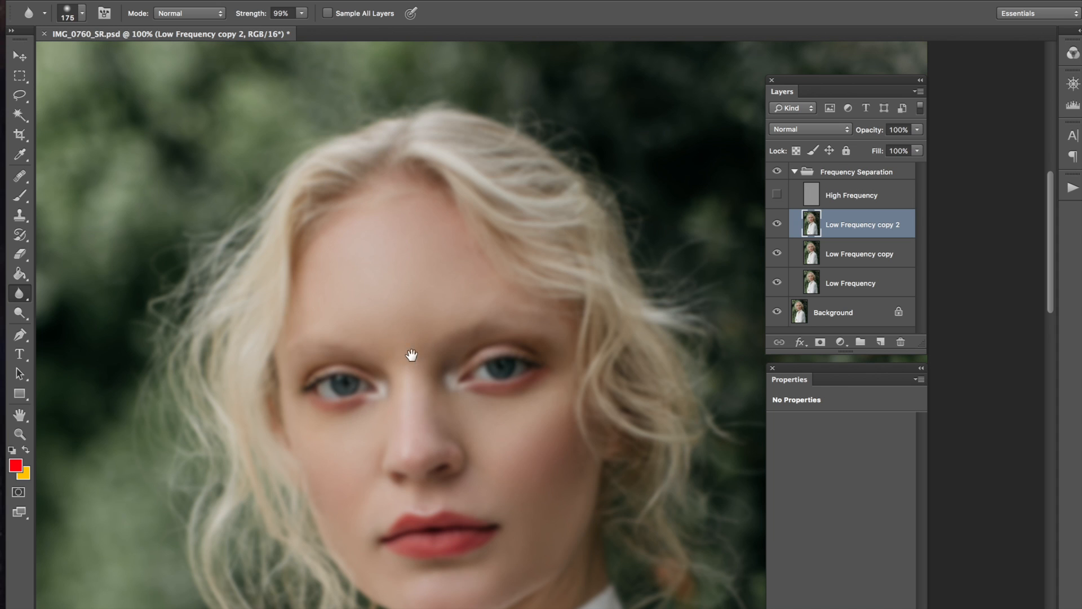
pyautogui.moveTo(411, 361); pyautogui.dragTo(379, 253)
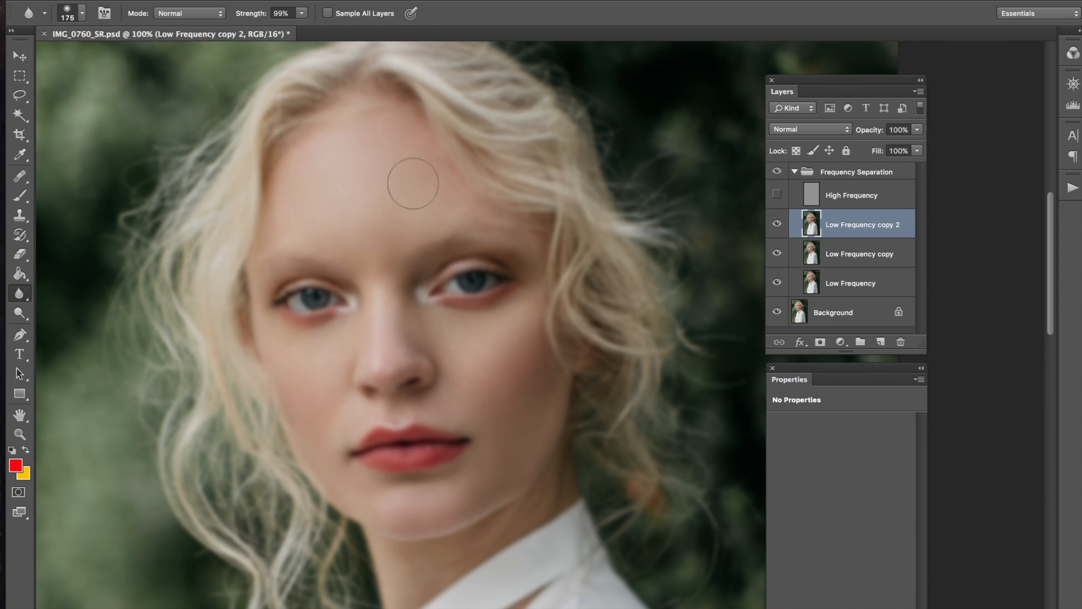
# Step: Switch back to the Healing Brush and enlarge it to 35 px on Low Frequency copy 2
pyautogui.click(21, 179)
pyautogui.hotkey('ctrl', '+')
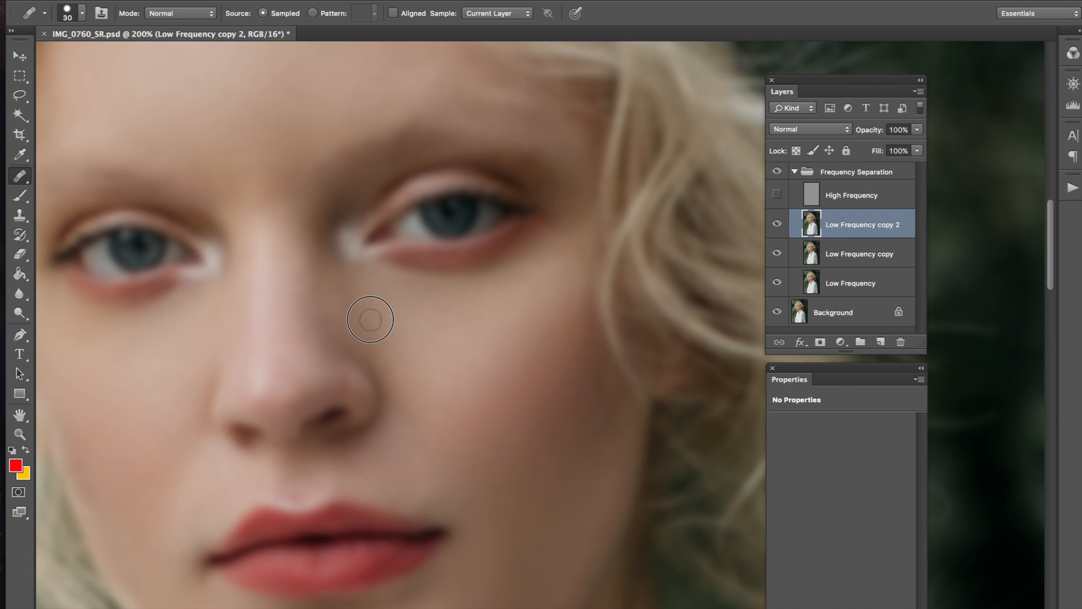
pyautogui.moveTo(164, 302); pyautogui.dragTo(336, 258)
pyautogui.press('super+minus')
pyautogui.press(']')
pyautogui.moveTo(474, 322); pyautogui.dragTo(390, 318)
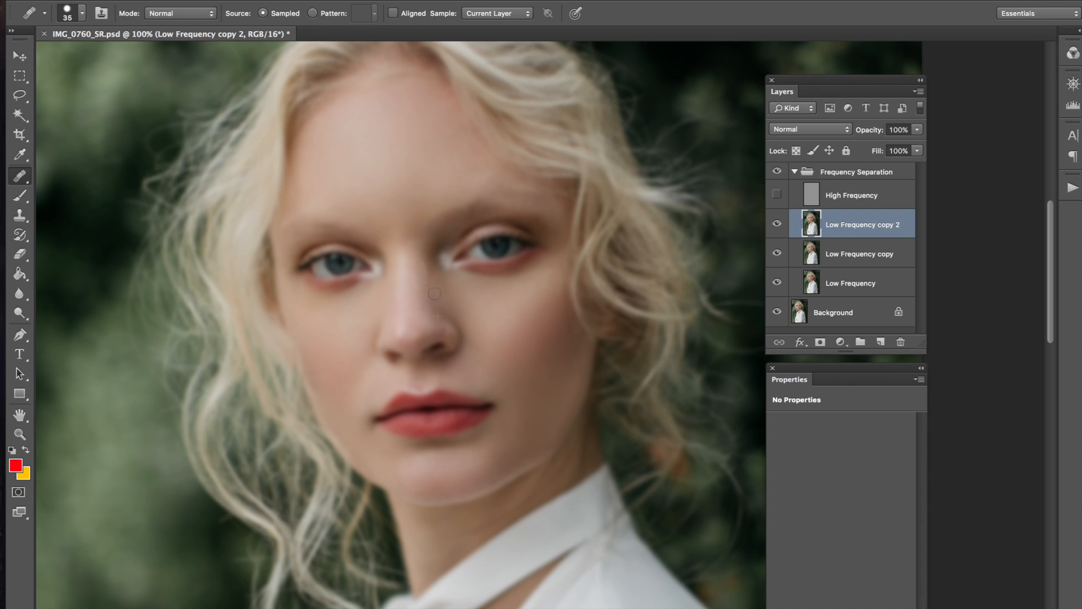
pyautogui.moveTo(575, 307)
pyautogui.mouseDown()
pyautogui.moveTo(565, 261)
pyautogui.moveTo(579, 332)
pyautogui.moveTo(569, 307)
pyautogui.mouseUp()
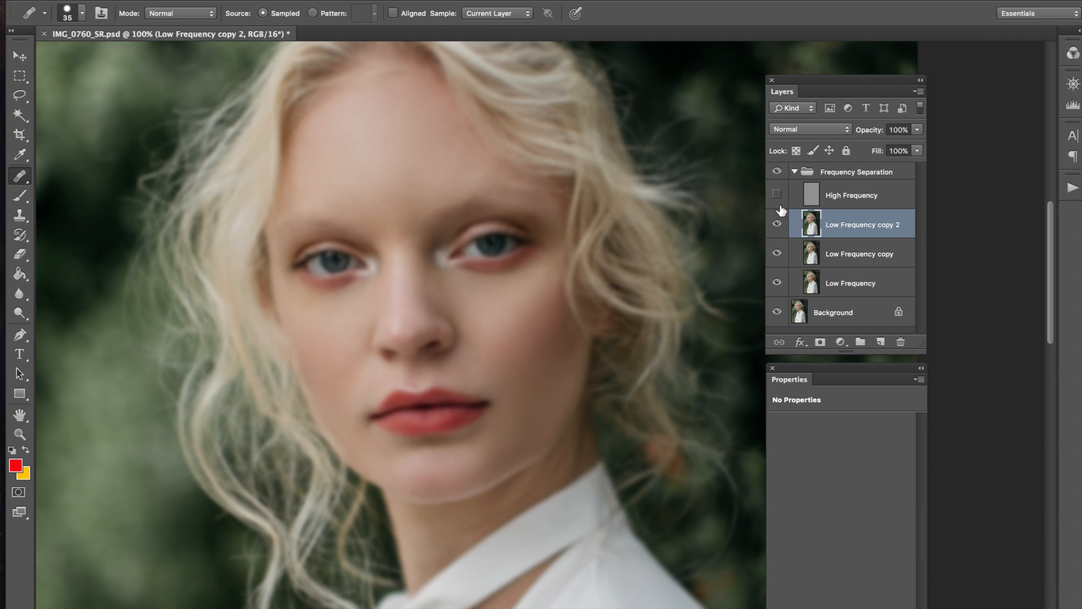
# Step: Hide Low Frequency copy and toggle Low Frequency copy 2 to compare the smoothing
pyautogui.click(780, 254)
pyautogui.moveTo(670, 273); pyautogui.dragTo(662, 287)
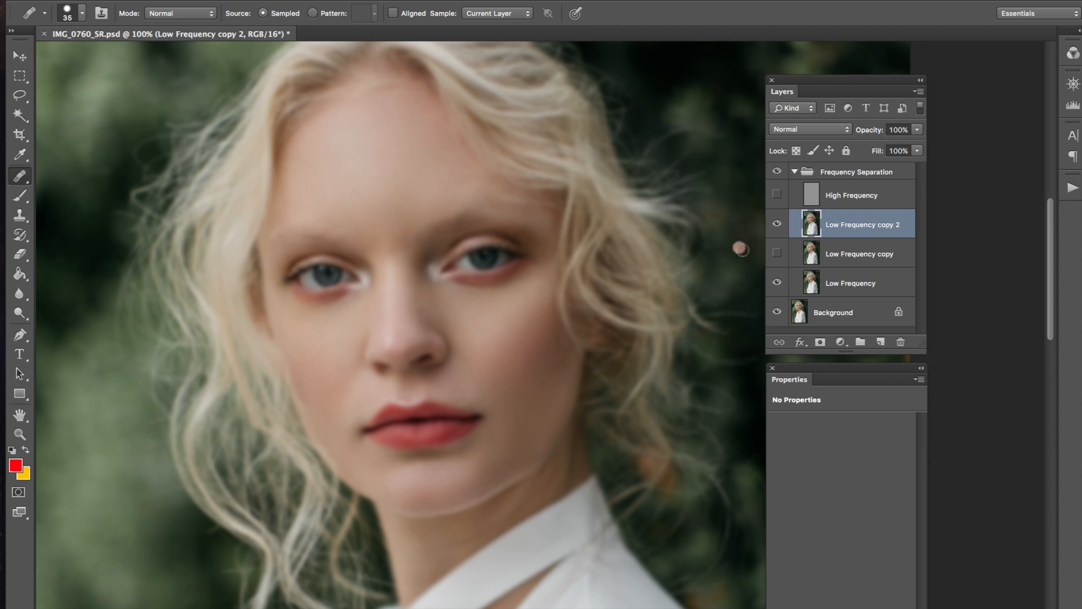
pyautogui.click(777, 225)
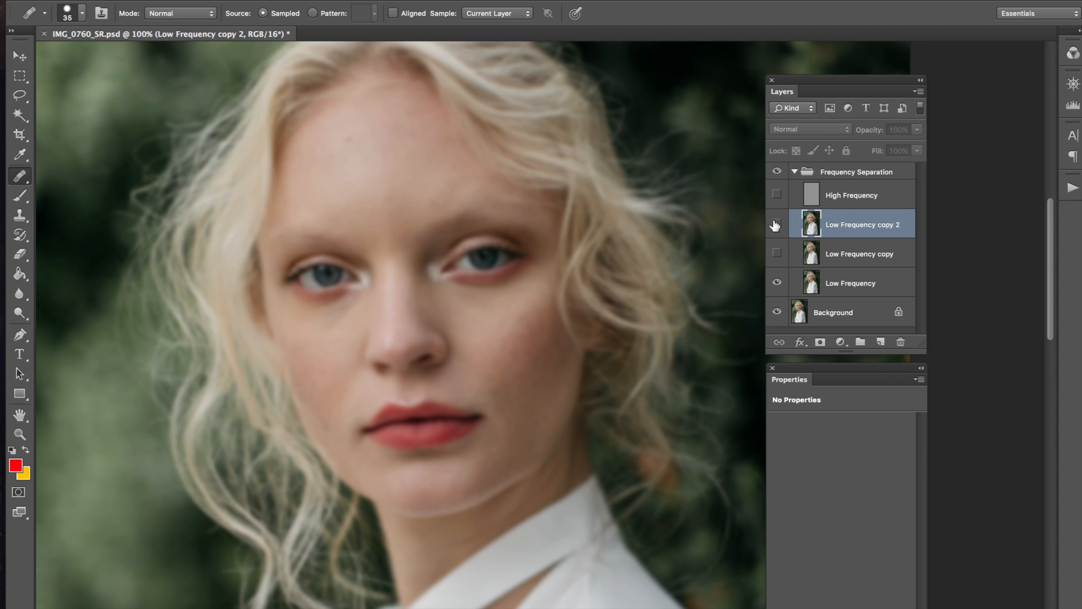
pyautogui.click(778, 225)
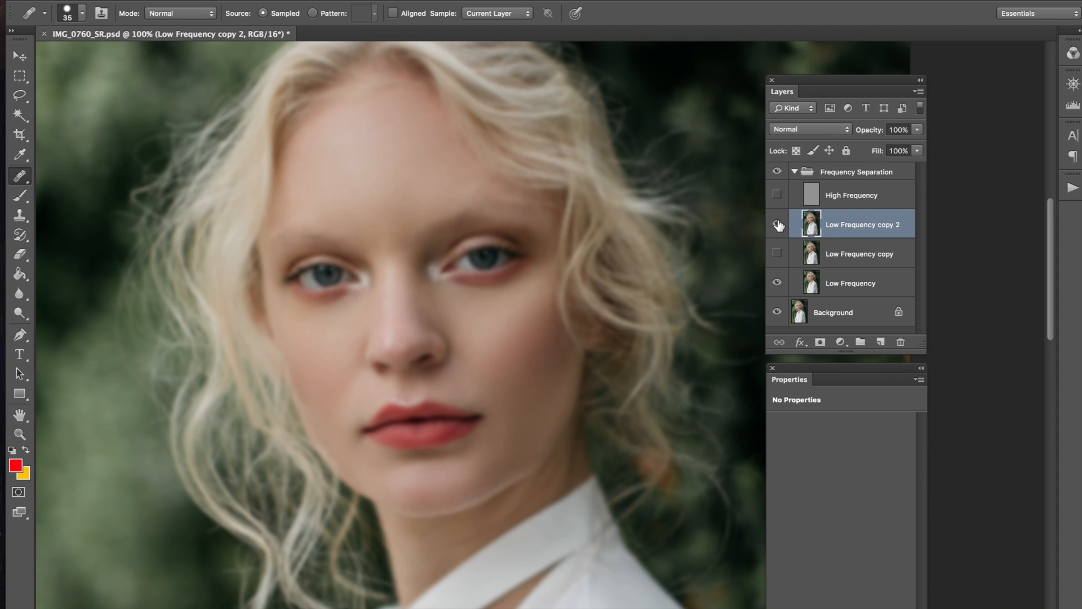
pyautogui.click(778, 226)
pyautogui.click(778, 226)
# Step: Show the High Frequency layer, enlarge the healing brush to 70 px, and select High Frequency
pyautogui.click(777, 197)
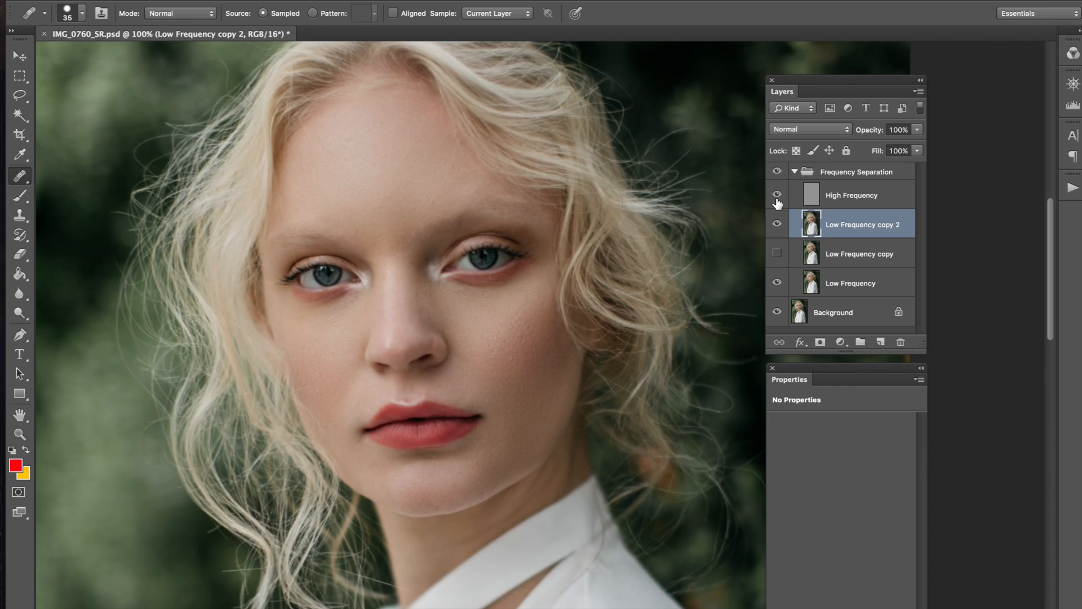
pyautogui.click(778, 225)
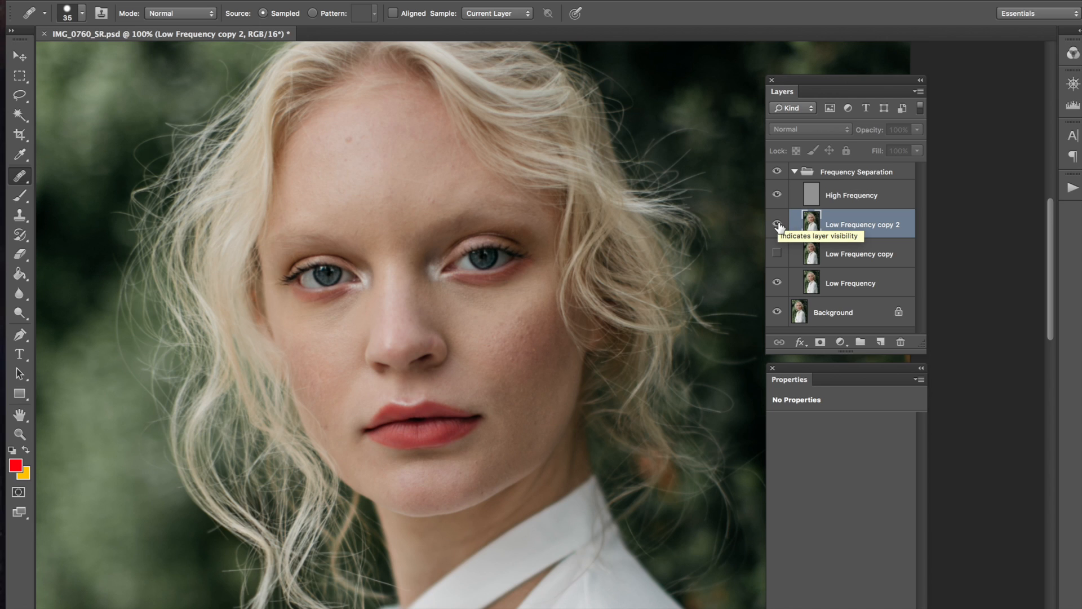
pyautogui.click(778, 225)
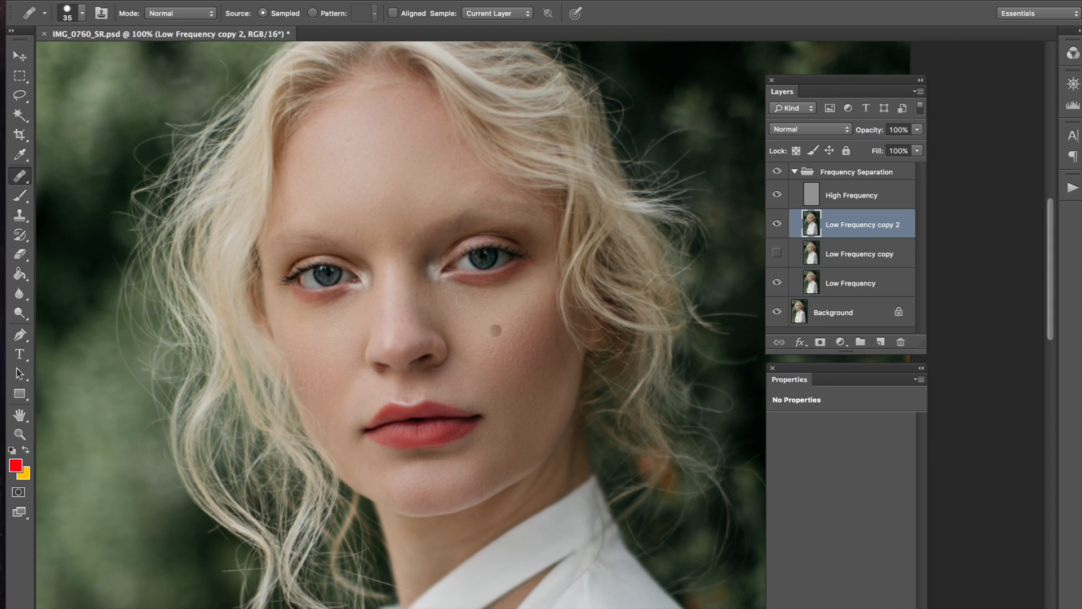
pyautogui.press(']')
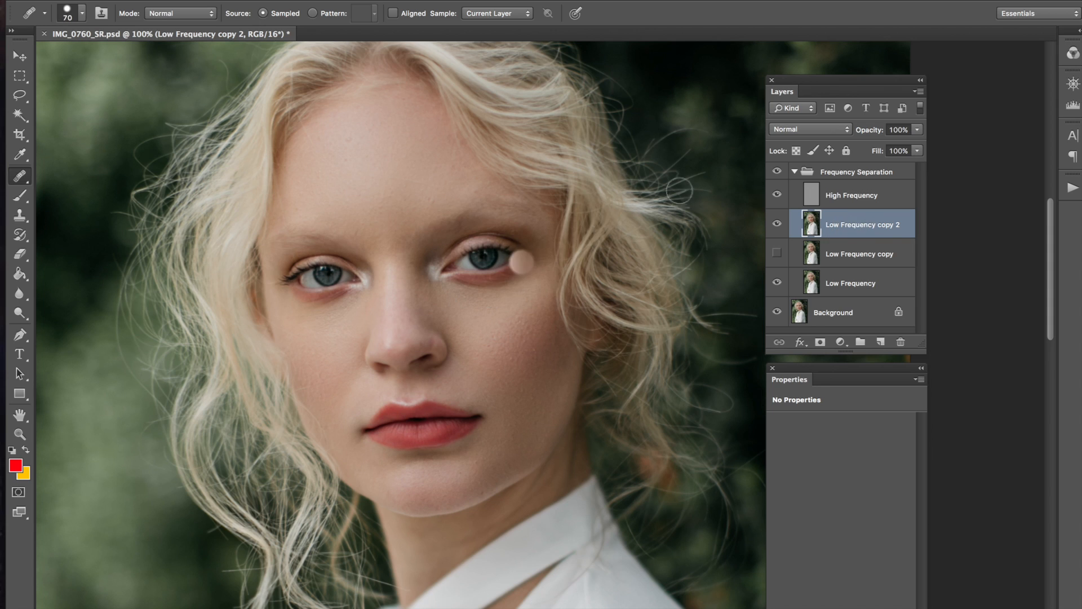
pyautogui.click(787, 197)
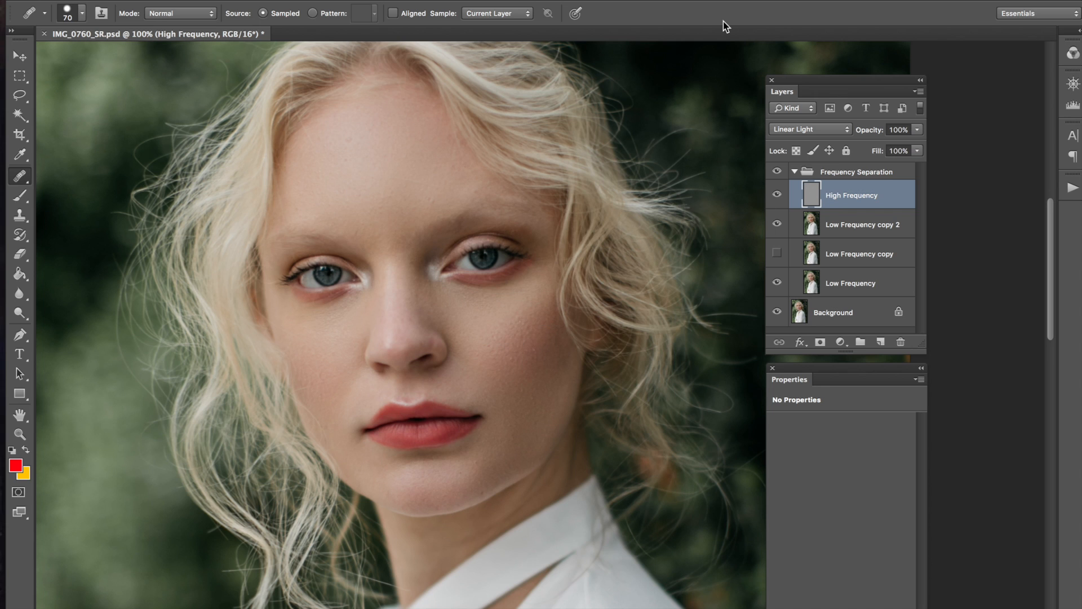
# Step: Duplicate the High Frequency layer as a hidden backup and reselect High Frequency
pyautogui.hotkey('ctrl', 'j')
pyautogui.click(777, 194)
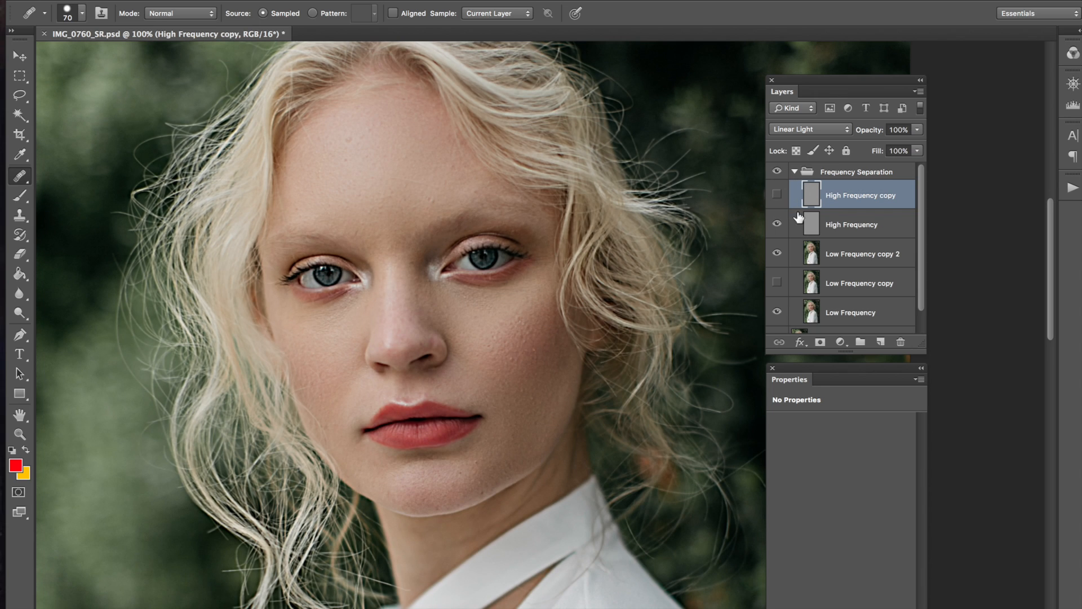
pyautogui.click(826, 225)
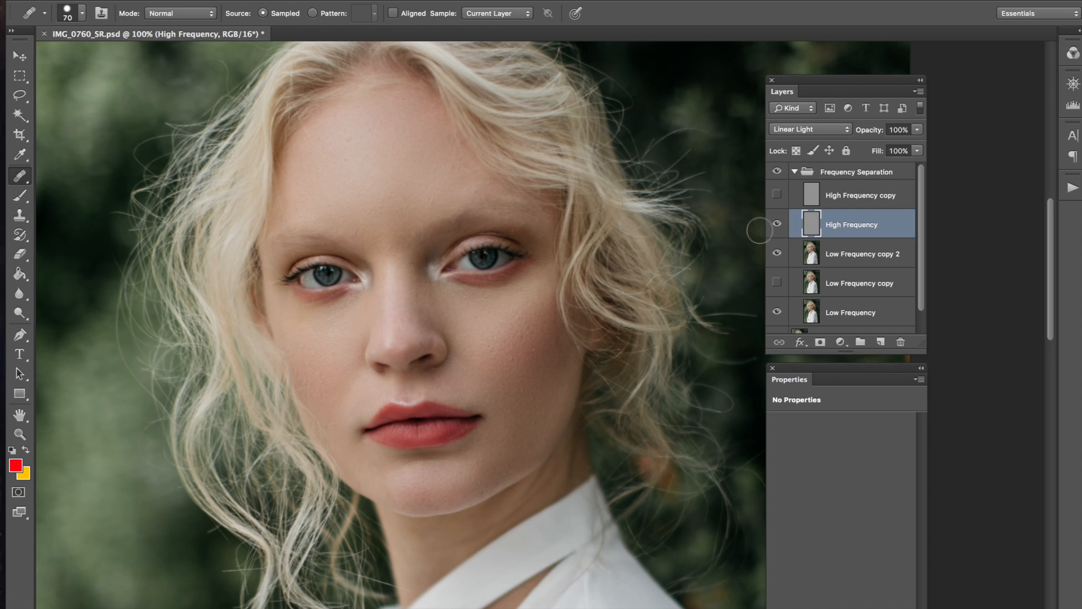
# Step: Zoom the forehead to 200% and shrink the healing brush to 40 px
pyautogui.hotkey('ctrl', '+')
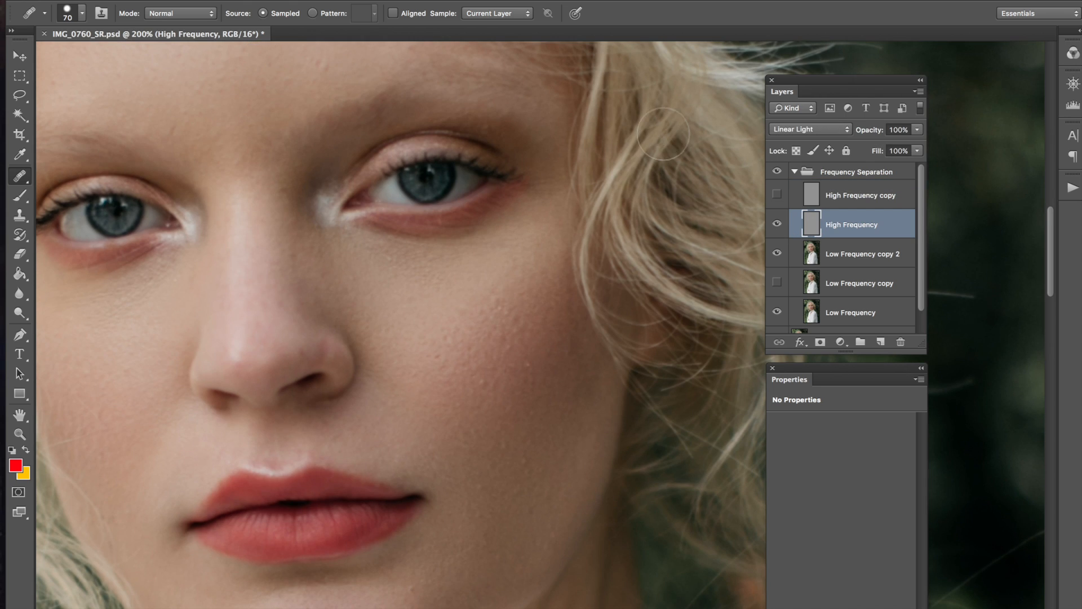
pyautogui.press('[')
pyautogui.moveTo(282, 258)
pyautogui.mouseDown()
pyautogui.moveTo(395, 379)
pyautogui.moveTo(394, 411)
pyautogui.mouseUp()
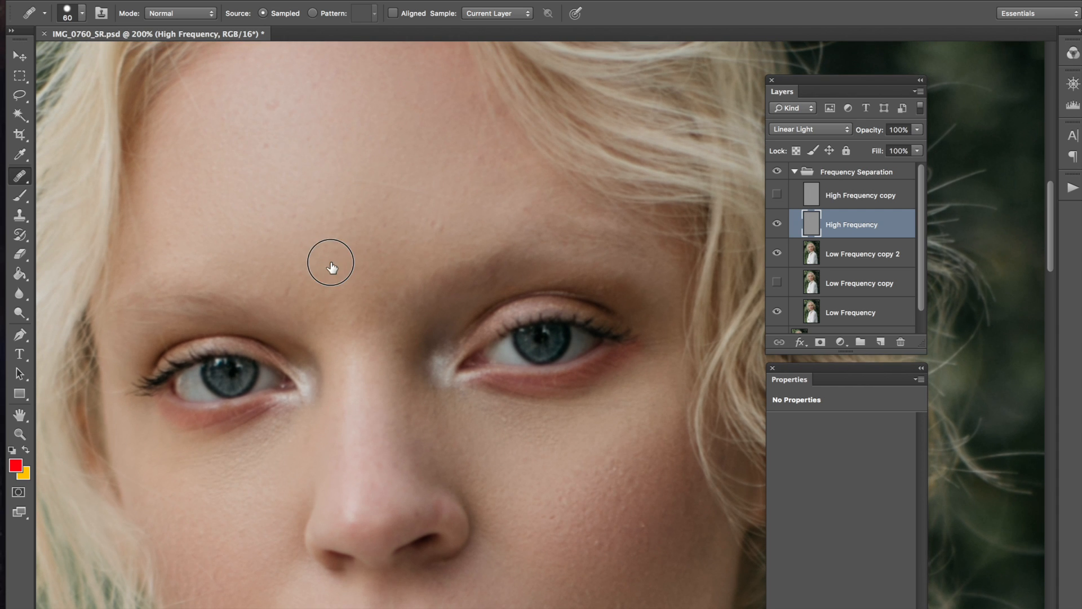
pyautogui.moveTo(330, 261); pyautogui.dragTo(341, 273)
pyautogui.press('[')
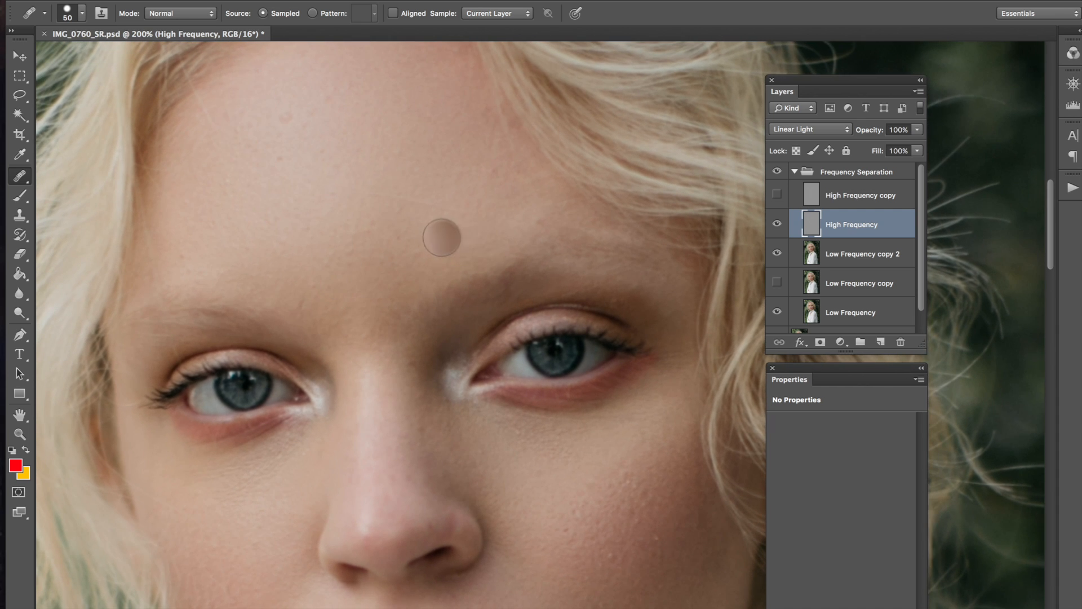
pyautogui.press('[')
pyautogui.moveTo(347, 256); pyautogui.dragTo(358, 265)
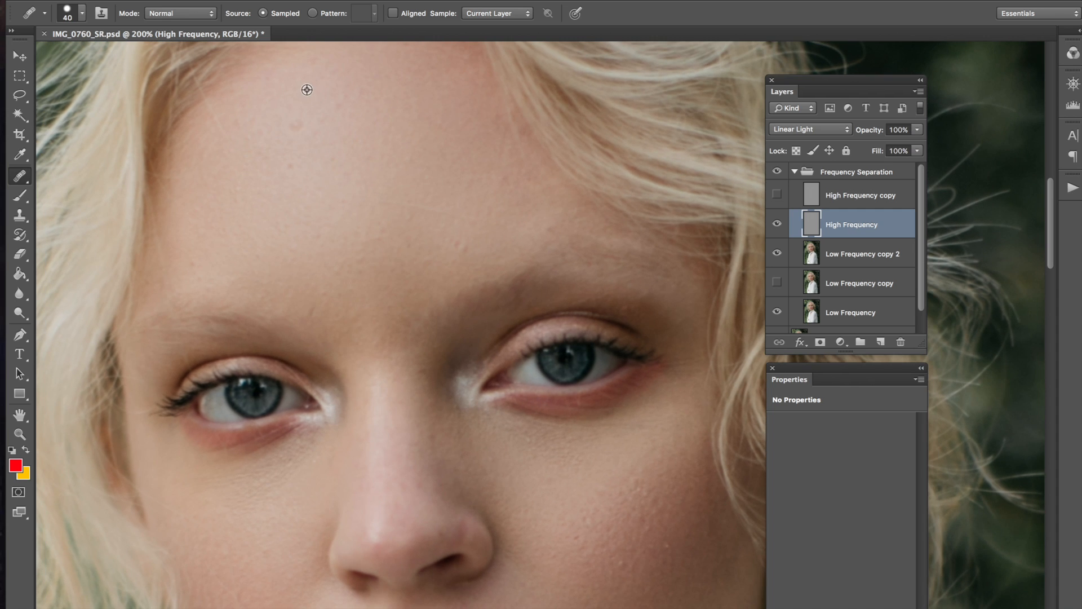
# Step: Sample clean forehead skin and heal the first forehead blemishes
pyautogui.keyDown('alt'); pyautogui.click(307, 90); pyautogui.keyUp('alt')
pyautogui.click(294, 130)
pyautogui.click(351, 185)
pyautogui.click(309, 185)
pyautogui.moveTo(300, 253); pyautogui.dragTo(313, 271)
pyautogui.click(327, 229)
pyautogui.click(334, 220)
pyautogui.click(511, 231)
pyautogui.click(456, 202)
pyautogui.click(341, 234)
pyautogui.click(412, 141)
pyautogui.click(378, 97)
# Step: Heal the remaining spots across the forehead
pyautogui.click(429, 222)
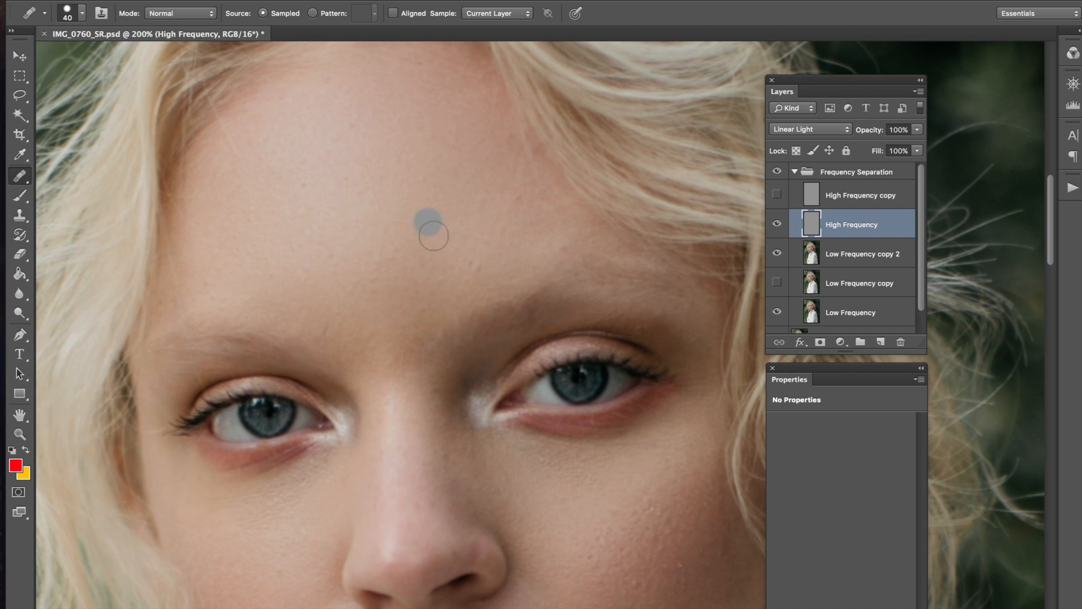
pyautogui.click(377, 177)
pyautogui.click(332, 185)
pyautogui.click(424, 253)
pyautogui.click(435, 259)
pyautogui.click(397, 248)
pyautogui.click(410, 198)
pyautogui.click(428, 222)
pyautogui.click(314, 206)
pyautogui.click(300, 157)
# Step: Zoom to the cheek at 200%, sample clean cheek skin and heal cheek blemishes
pyautogui.hotkey('ctrl', '-')
pyautogui.hotkey('ctrl', '-')
pyautogui.hotkey('ctrl', '-')
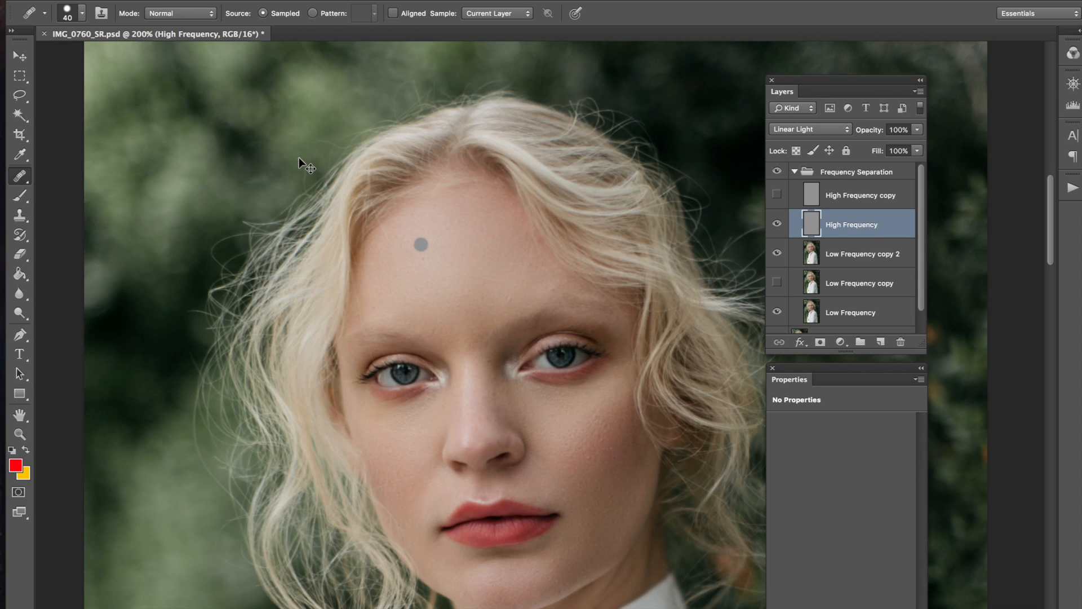
pyautogui.hotkey('ctrl', '-')
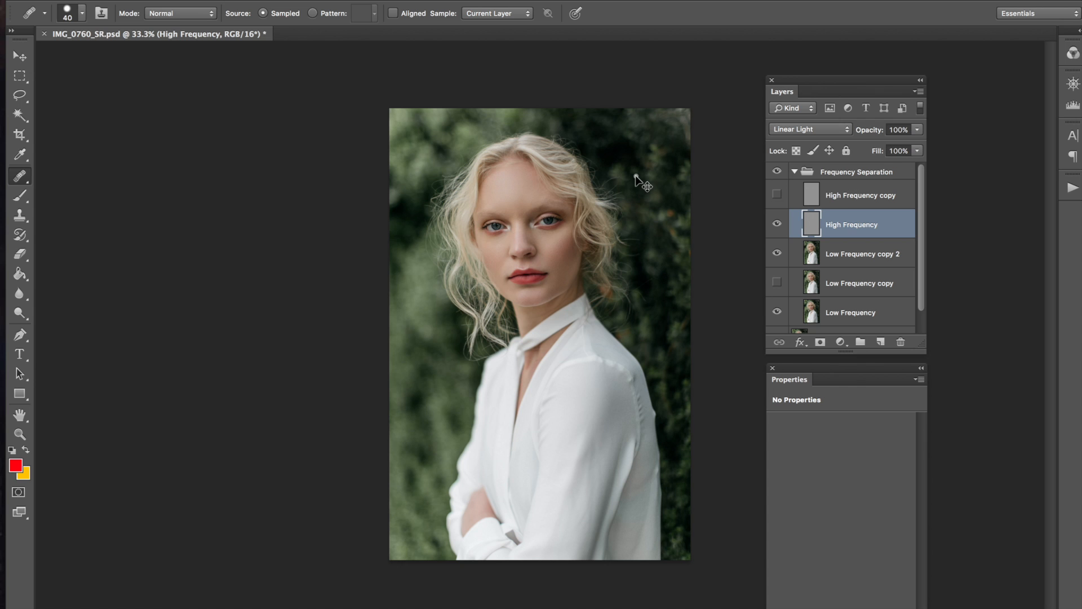
pyautogui.hotkey('ctrl', '+')
pyautogui.hotkey('ctrl', '+')
pyautogui.hotkey('ctrl', '+')
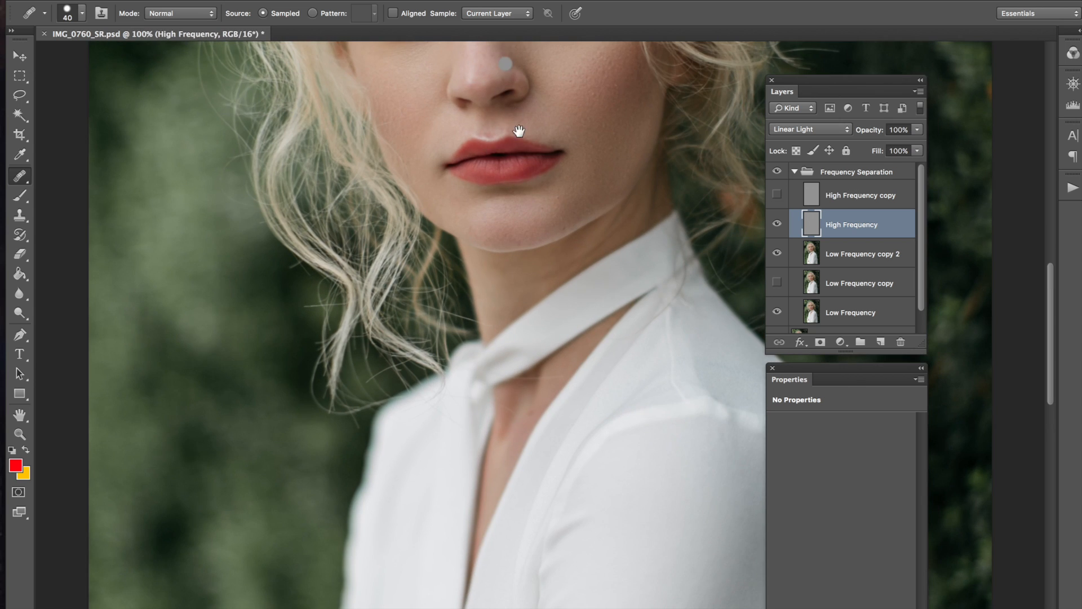
pyautogui.moveTo(519, 125); pyautogui.dragTo(548, 372)
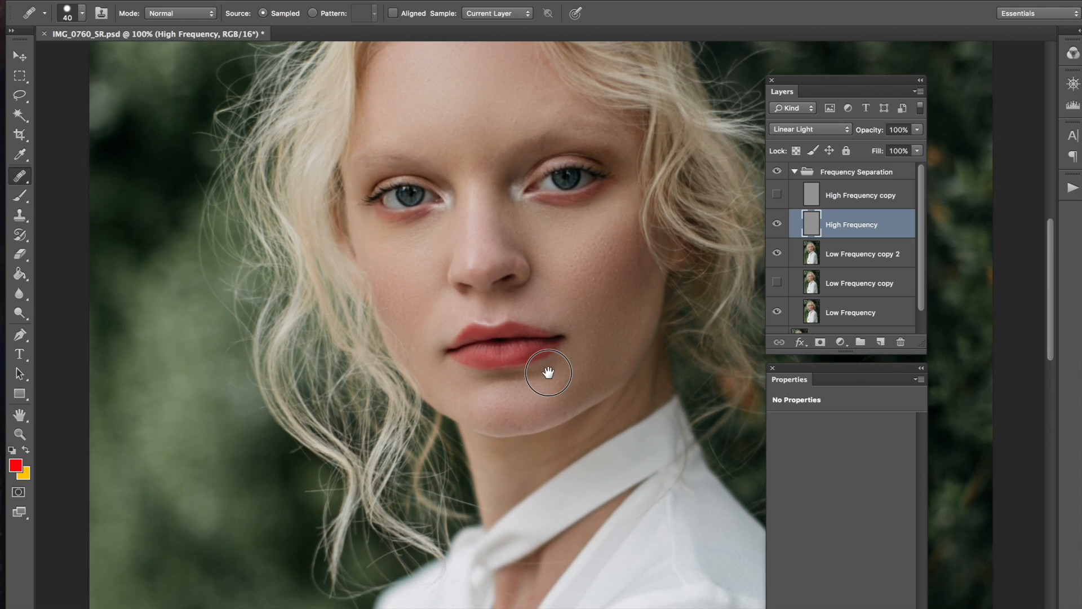
pyautogui.press('super+plus')
pyautogui.moveTo(444, 327); pyautogui.dragTo(345, 432)
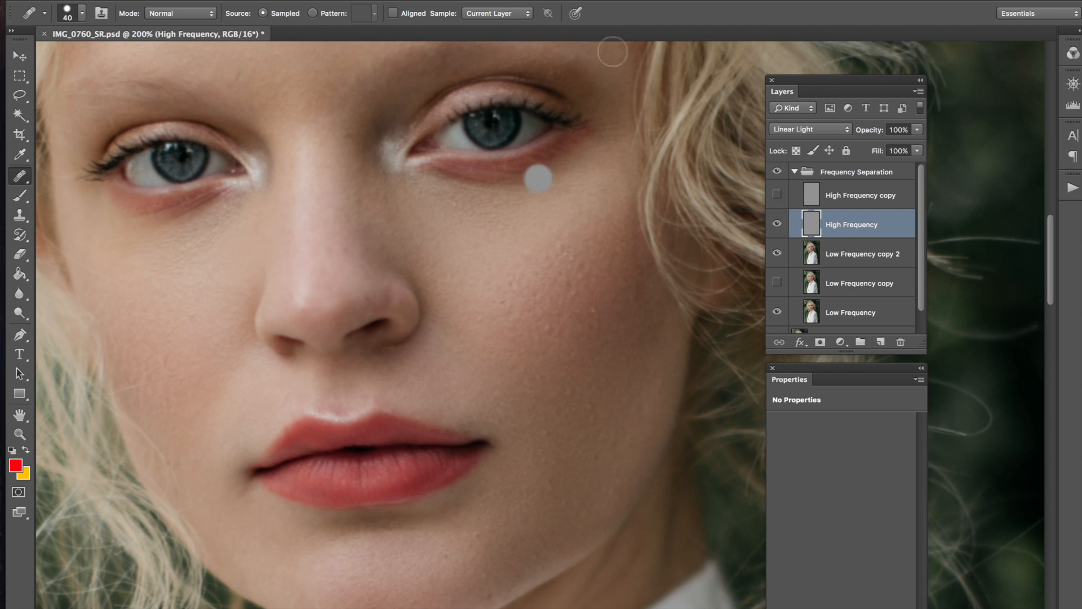
pyautogui.moveTo(453, 305); pyautogui.dragTo(447, 327)
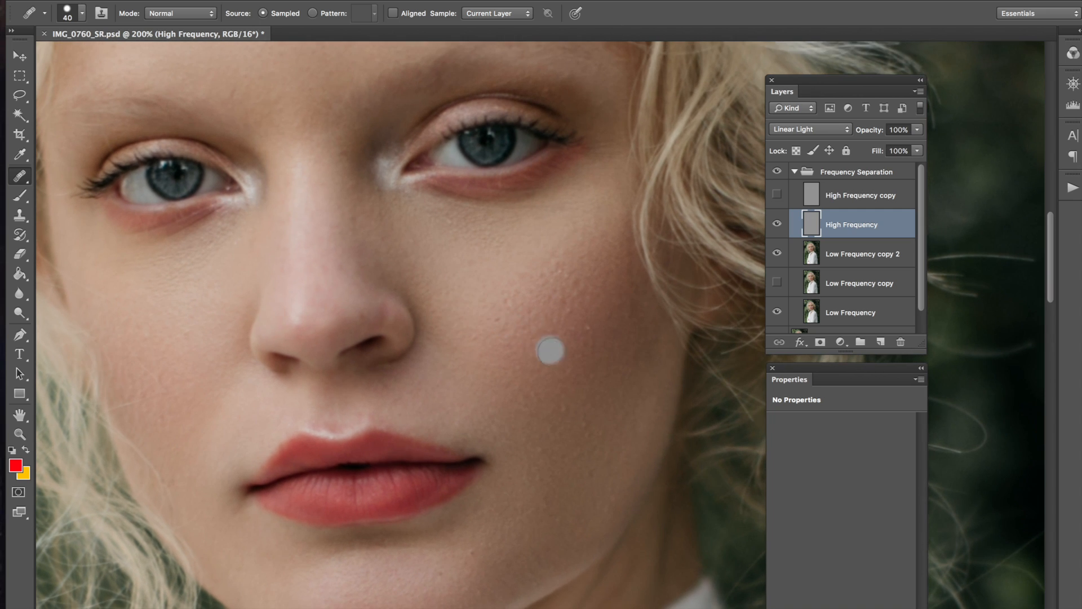
pyautogui.keyDown('alt'); pyautogui.click(551, 313); pyautogui.keyUp('alt')
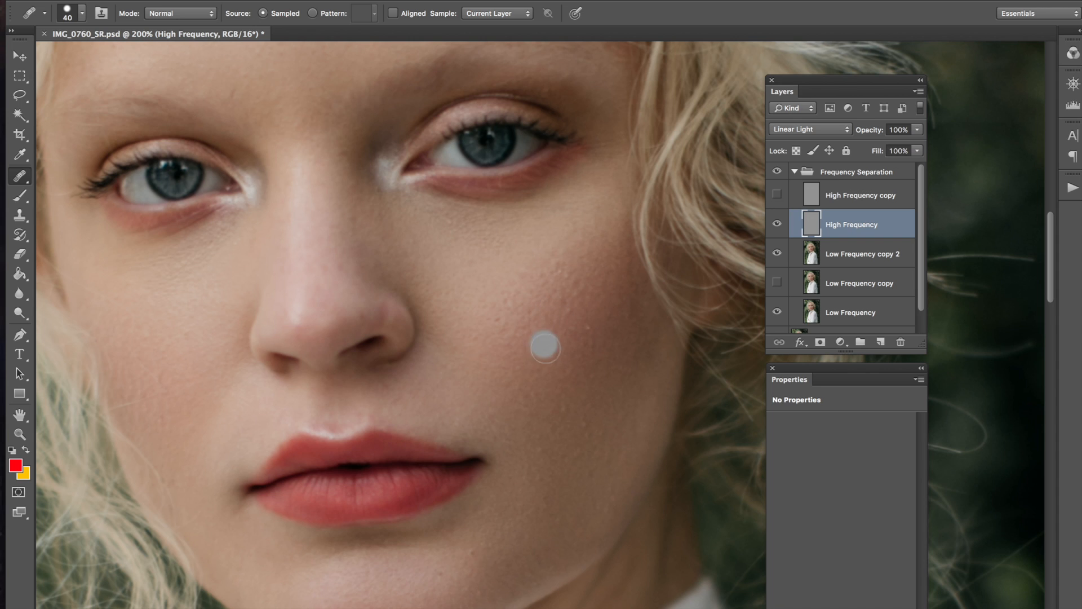
pyautogui.keyDown('alt'); pyautogui.click(548, 319); pyautogui.keyUp('alt')
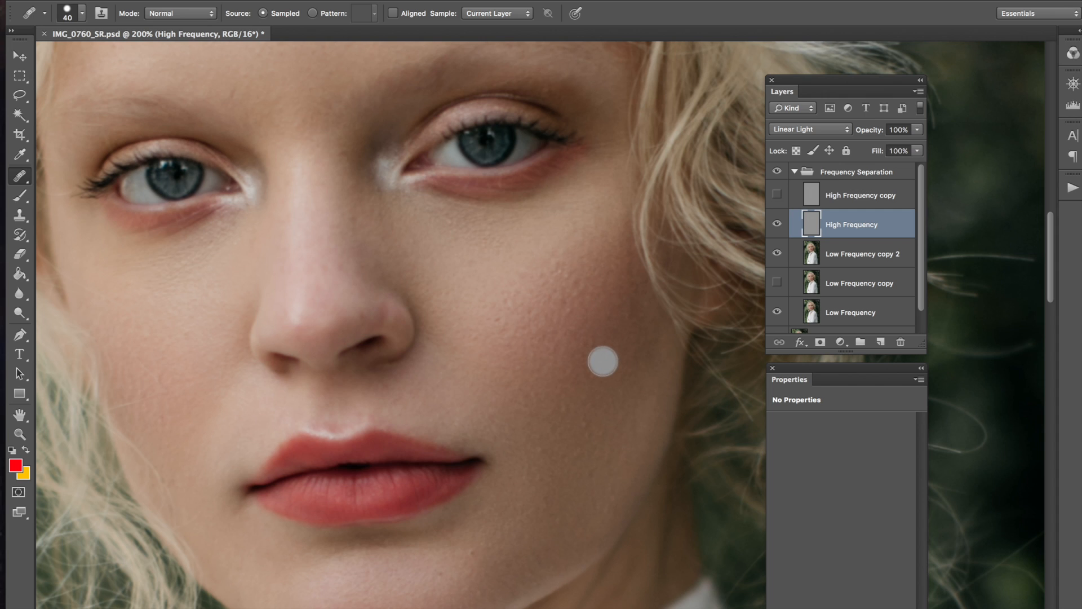
pyautogui.keyDown('alt'); pyautogui.click(470, 283); pyautogui.keyUp('alt')
pyautogui.moveTo(529, 273); pyautogui.dragTo(527, 274)
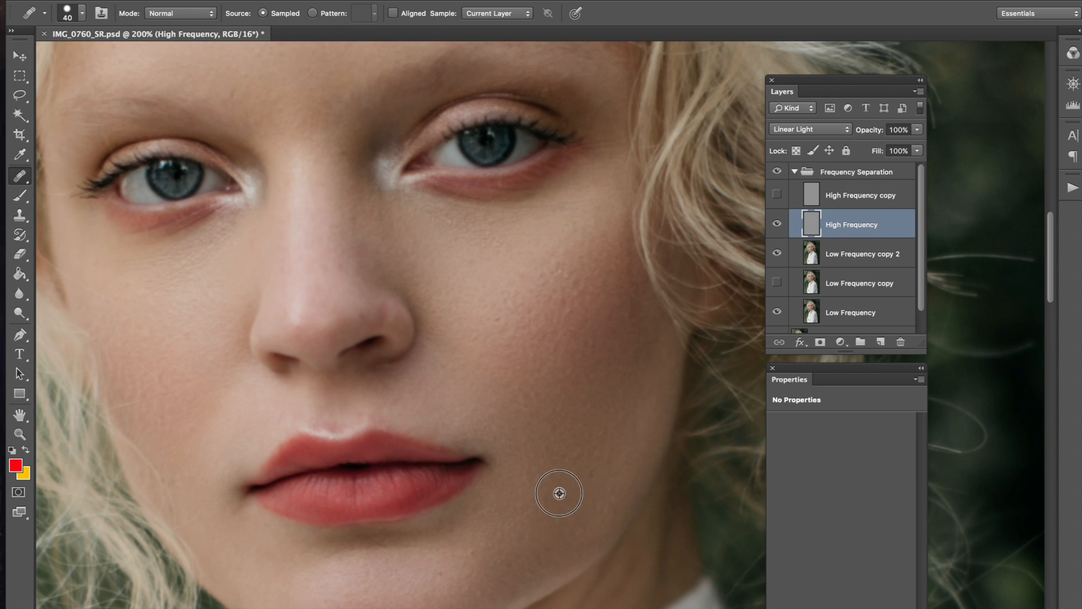
# Step: Heal the clustered blemishes on the central forehead
pyautogui.moveTo(425, 466); pyautogui.dragTo(425, 429)
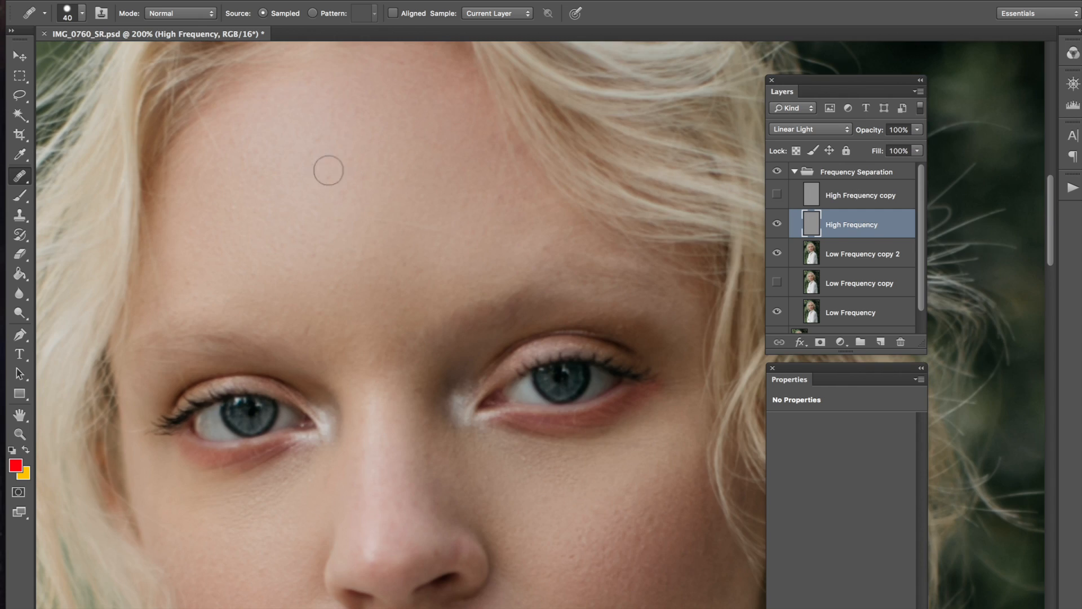
pyautogui.click(350, 144)
pyautogui.keyDown('alt'); pyautogui.click(345, 138); pyautogui.keyUp('alt')
pyautogui.keyDown('alt'); pyautogui.click(348, 142); pyautogui.keyUp('alt')
pyautogui.click(341, 144)
pyautogui.keyDown('alt'); pyautogui.click(315, 125); pyautogui.keyUp('alt')
pyautogui.click(319, 137)
pyautogui.click(329, 184)
pyautogui.click(361, 218)
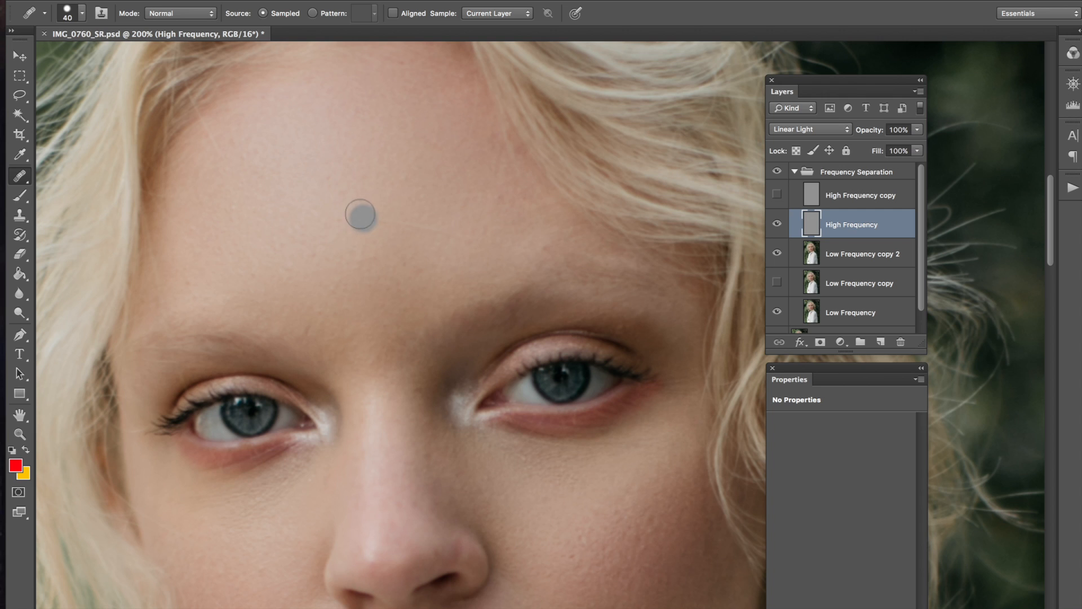
pyautogui.keyDown('alt'); pyautogui.click(301, 187); pyautogui.keyUp('alt')
pyautogui.click(333, 177)
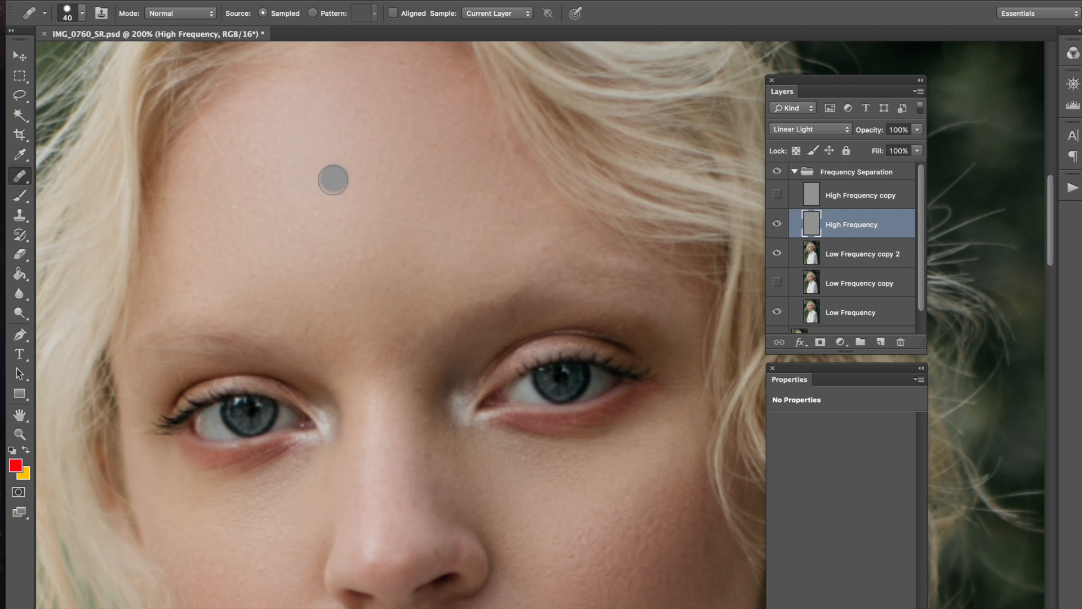
# Step: Heal the leftover spots on the upper and outer forehead
pyautogui.click(341, 194)
pyautogui.click(342, 212)
pyautogui.click(370, 195)
pyautogui.click(300, 128)
pyautogui.click(281, 181)
pyautogui.click(284, 218)
pyautogui.keyDown('alt'); pyautogui.click(249, 198); pyautogui.keyUp('alt')
pyautogui.click(242, 162)
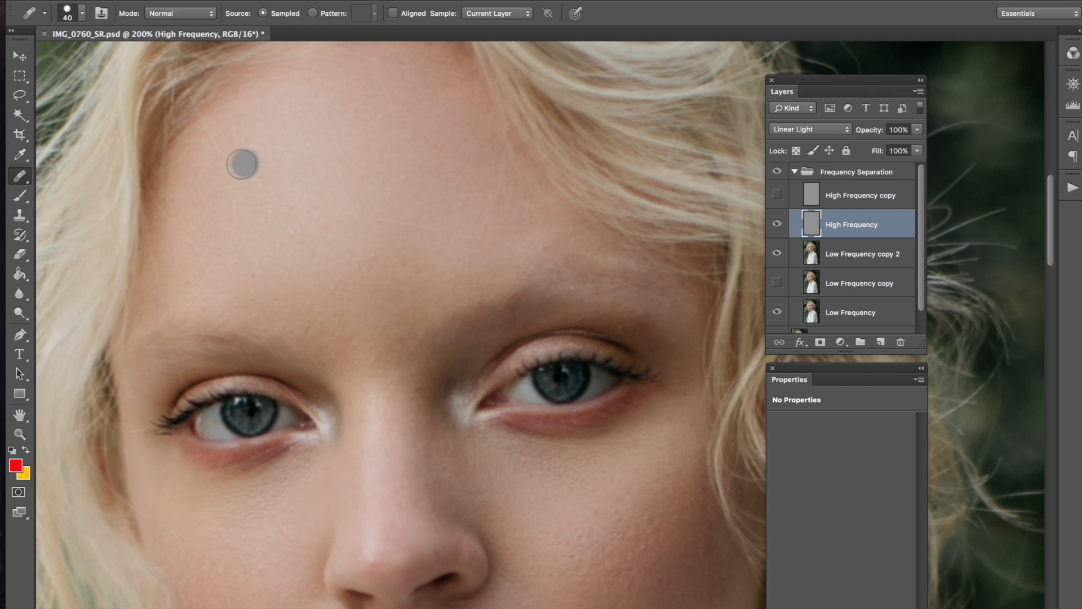
pyautogui.click(250, 153)
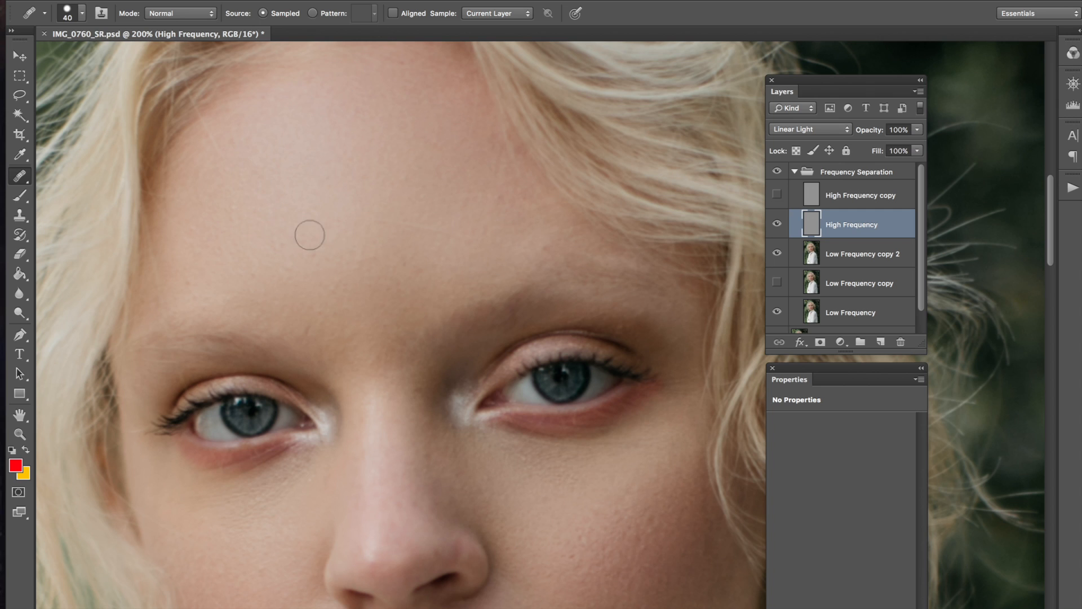
pyautogui.click(299, 177)
pyautogui.click(424, 413)
pyautogui.click(490, 238)
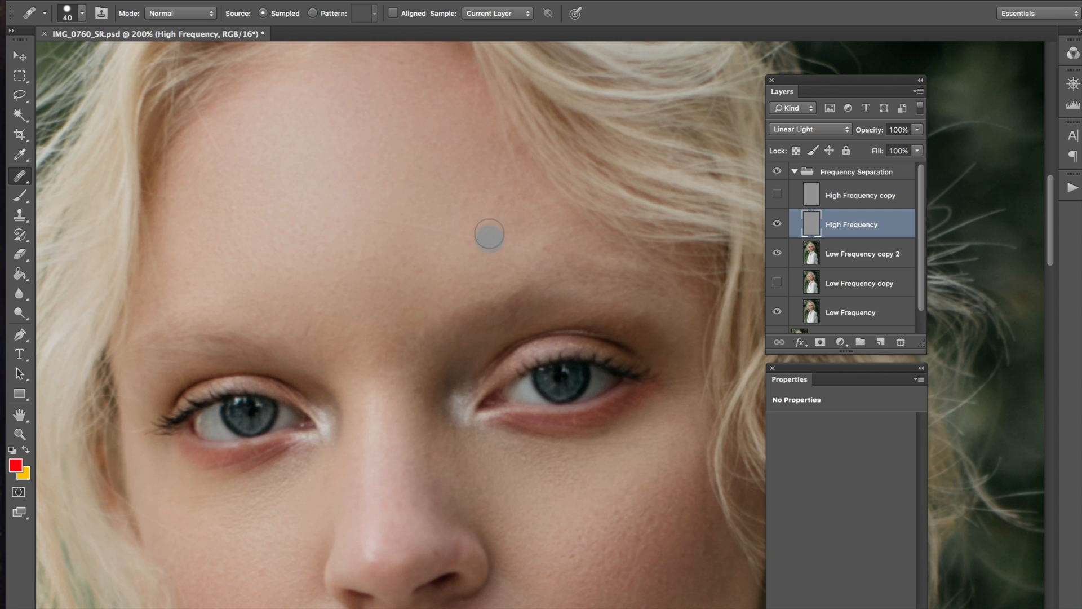
pyautogui.click(476, 126)
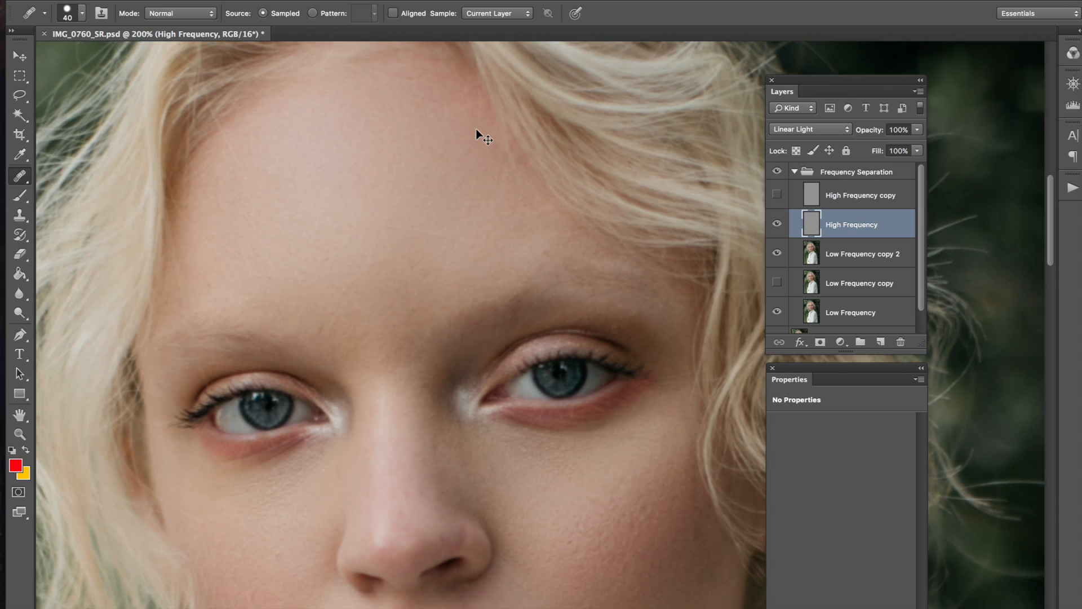
# Step: Zoom out to review the full portrait and reposition it in the window
pyautogui.hotkey('ctrl', '-')
pyautogui.hotkey('ctrl', '+')
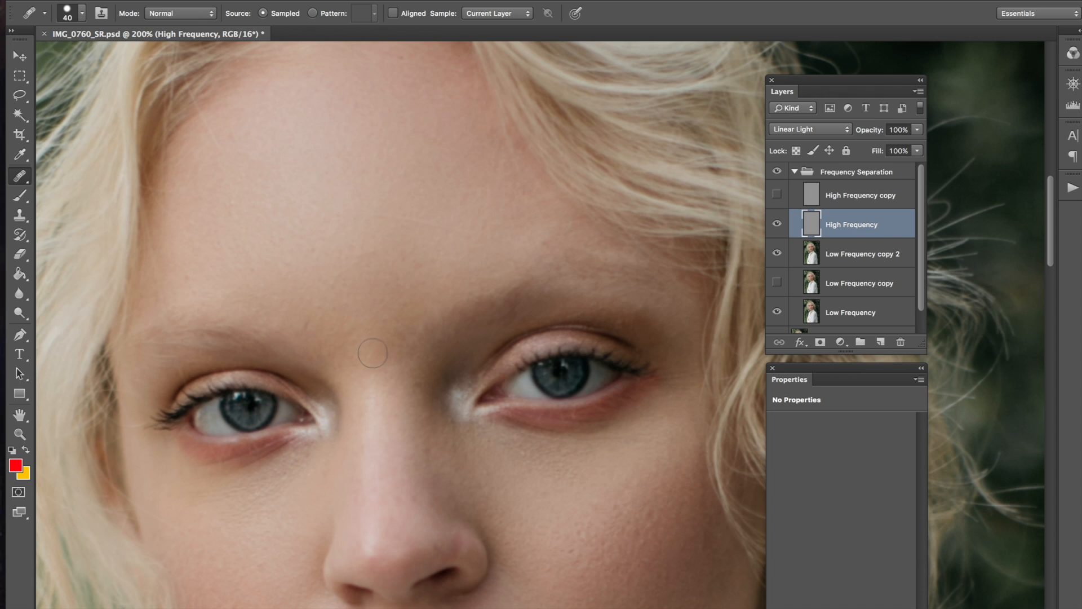
pyautogui.hotkey('ctrl', '-')
pyautogui.hotkey('ctrl', '-')
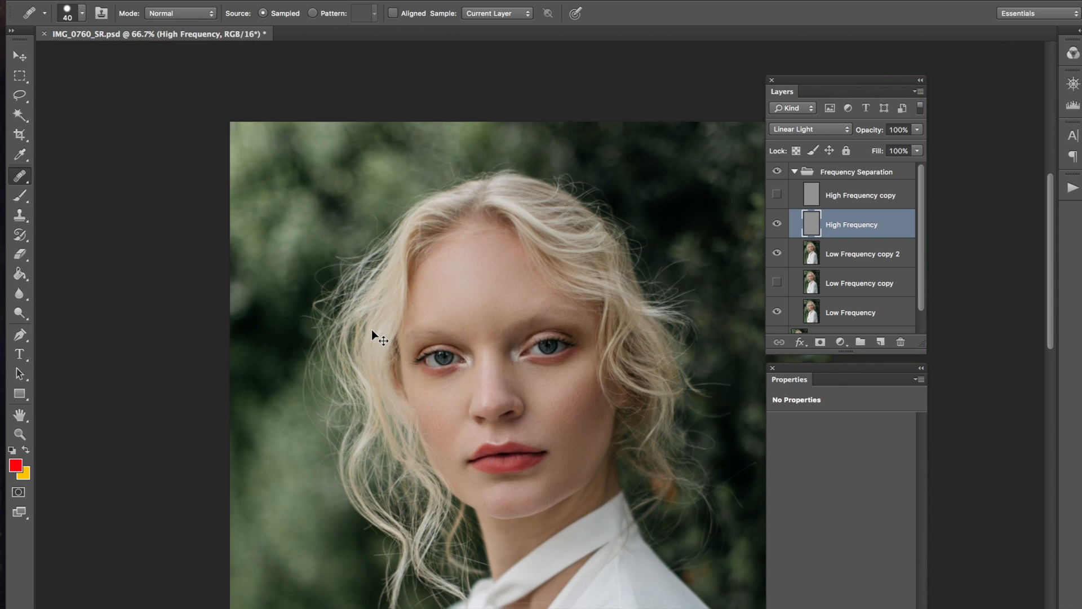
pyautogui.hotkey('ctrl', '-')
pyautogui.hotkey('ctrl', '+')
pyautogui.moveTo(646, 308); pyautogui.dragTo(552, 277)
# Step: Switch to the Move tool and toggle the Frequency Separation group off and on to compare
pyautogui.click(19, 59)
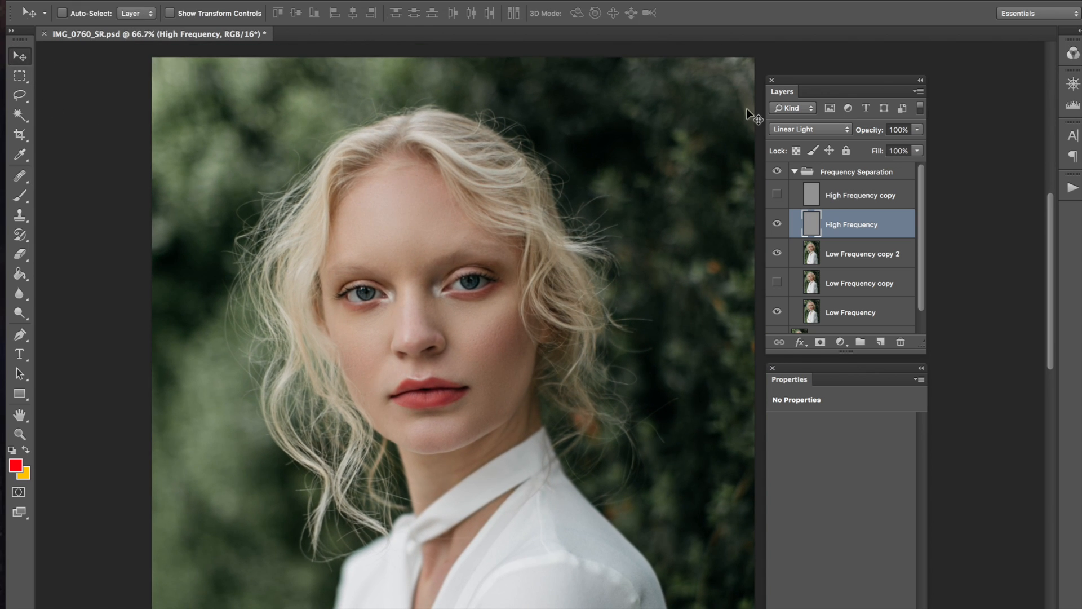
pyautogui.click(777, 172)
pyautogui.click(779, 173)
# Step: Lower Low Frequency copy 2 opacity to 57%, checking it hidden and shown
pyautogui.click(802, 248)
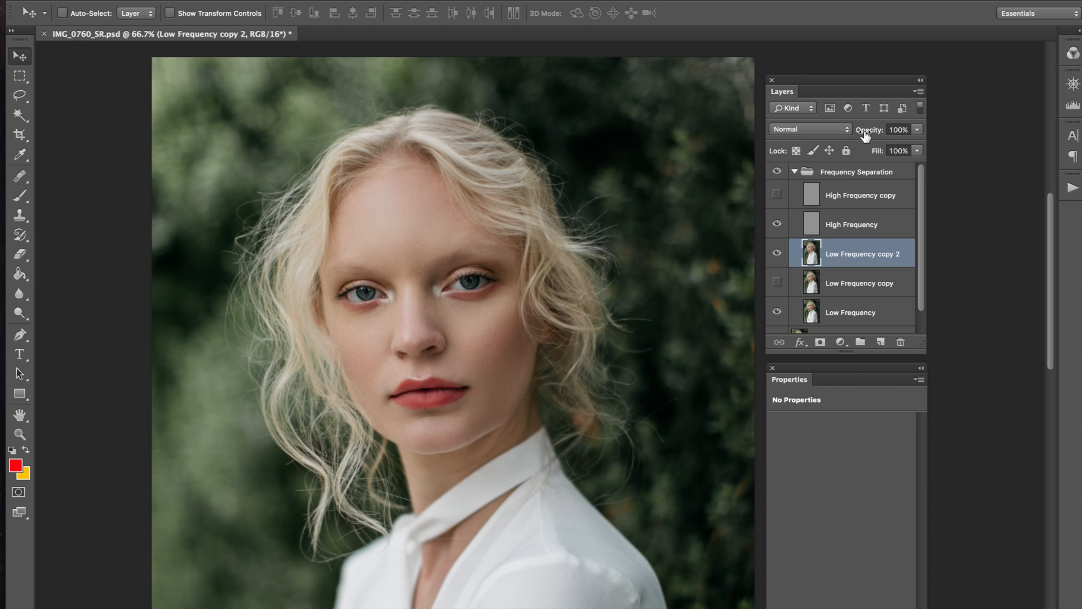
pyautogui.moveTo(874, 134); pyautogui.dragTo(858, 135)
pyautogui.click(777, 254)
pyautogui.click(777, 253)
pyautogui.moveTo(875, 134); pyautogui.dragTo(938, 137)
# Step: Zoom out, collapse the Frequency Separation group and undock the Layers panel
pyautogui.press('super+minus')
pyautogui.moveTo(516, 326); pyautogui.dragTo(507, 305)
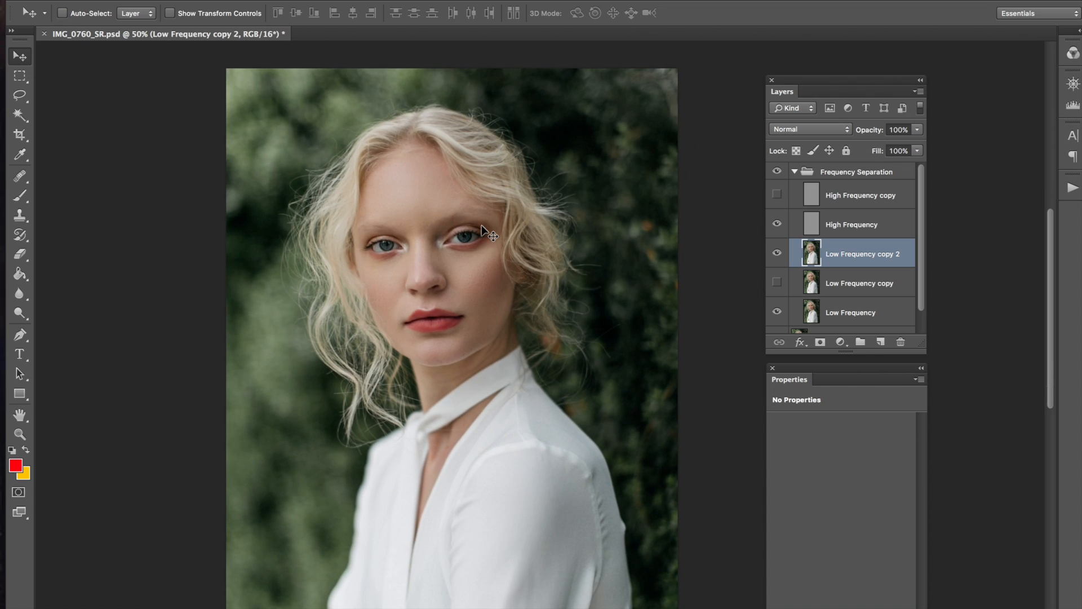
pyautogui.click(795, 172)
pyautogui.moveTo(783, 79); pyautogui.dragTo(695, 148)
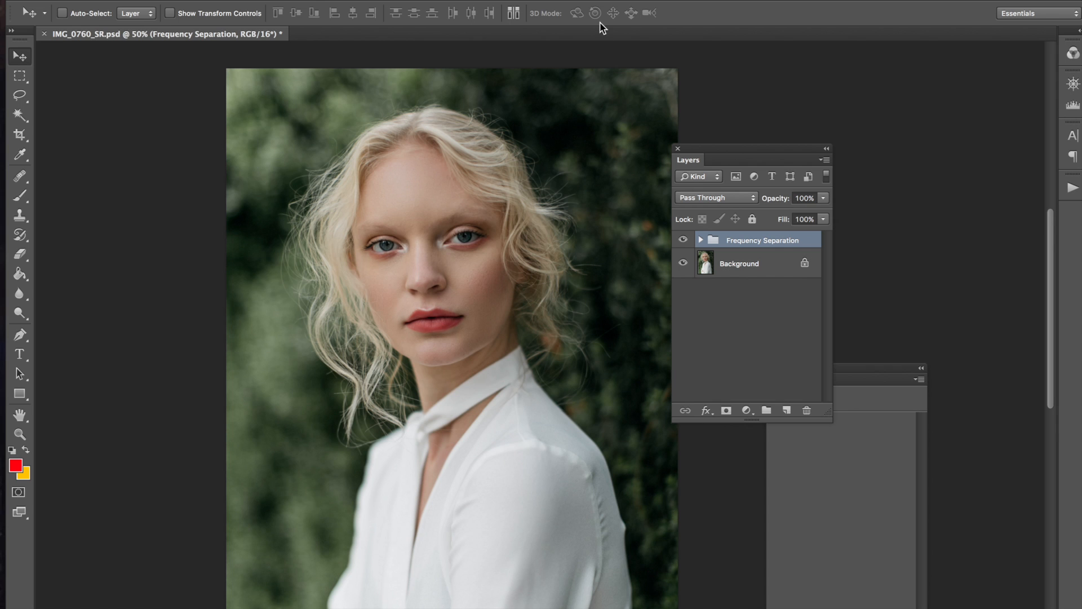
# Step: Zoom to 100% centred on the face and float the Properties panel below the layers
pyautogui.press('super+plus')
pyautogui.moveTo(442, 236); pyautogui.dragTo(459, 243)
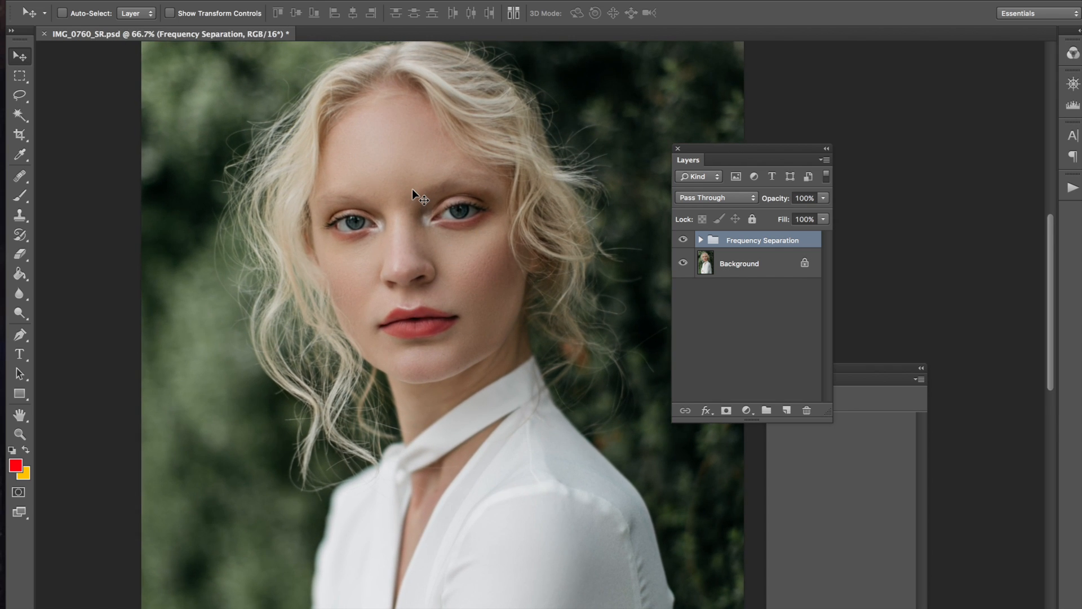
pyautogui.press('super+plus')
pyautogui.moveTo(369, 174); pyautogui.dragTo(435, 241)
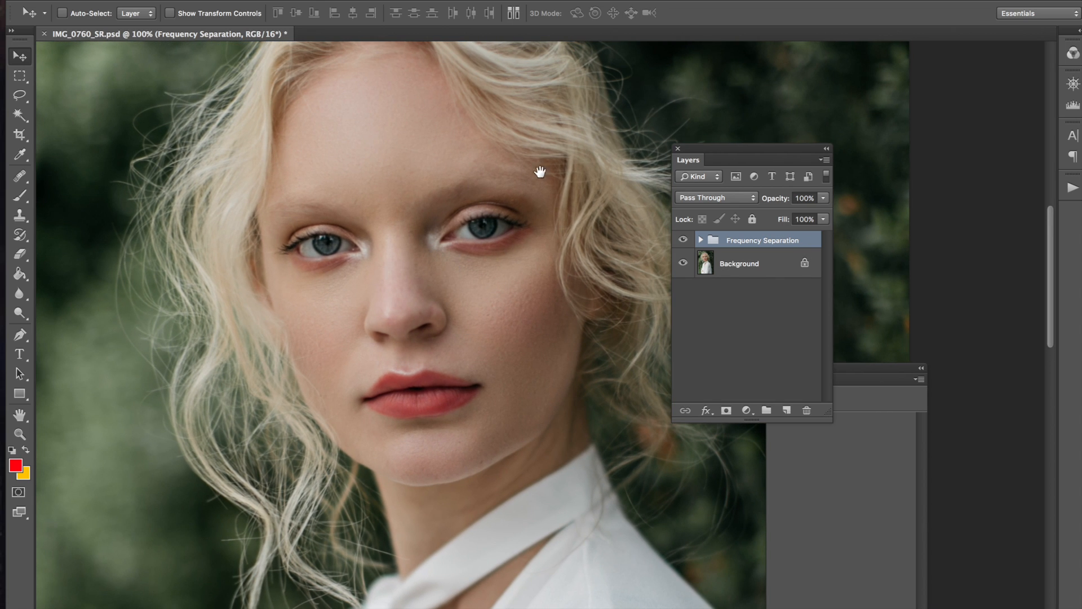
pyautogui.moveTo(541, 172); pyautogui.dragTo(540, 181)
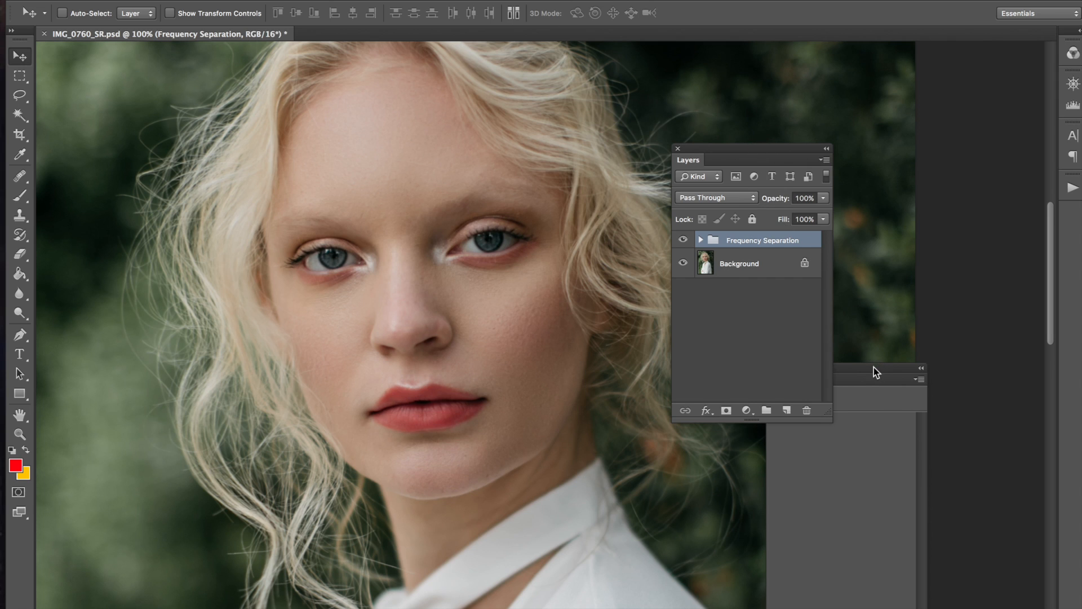
pyautogui.moveTo(874, 369); pyautogui.dragTo(781, 442)
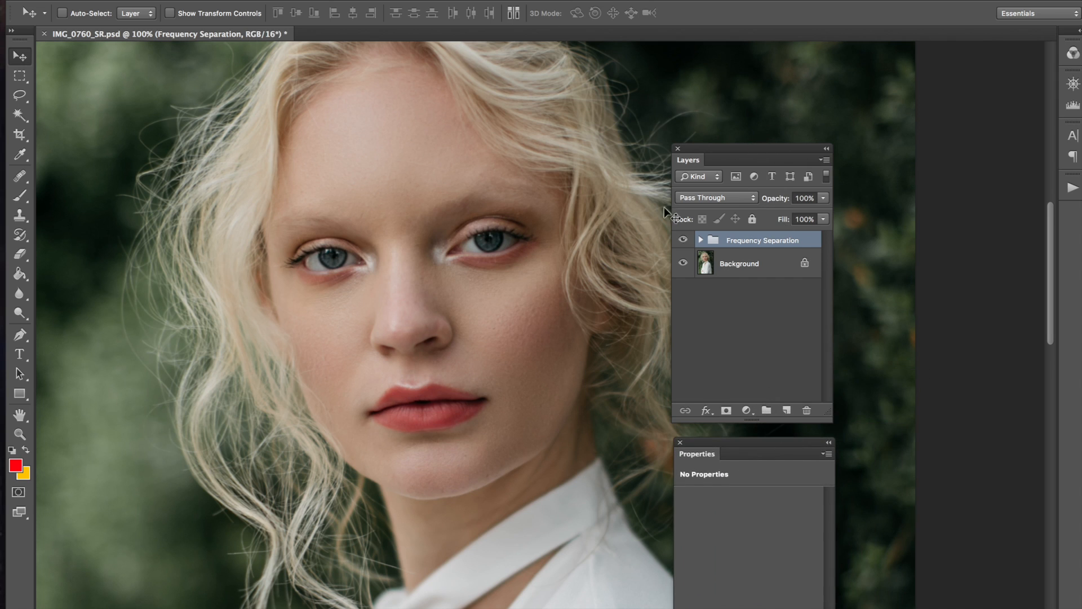
# Step: Toggle the Frequency Separation group off and on, then expand it and select High Frequency
pyautogui.click(687, 242)
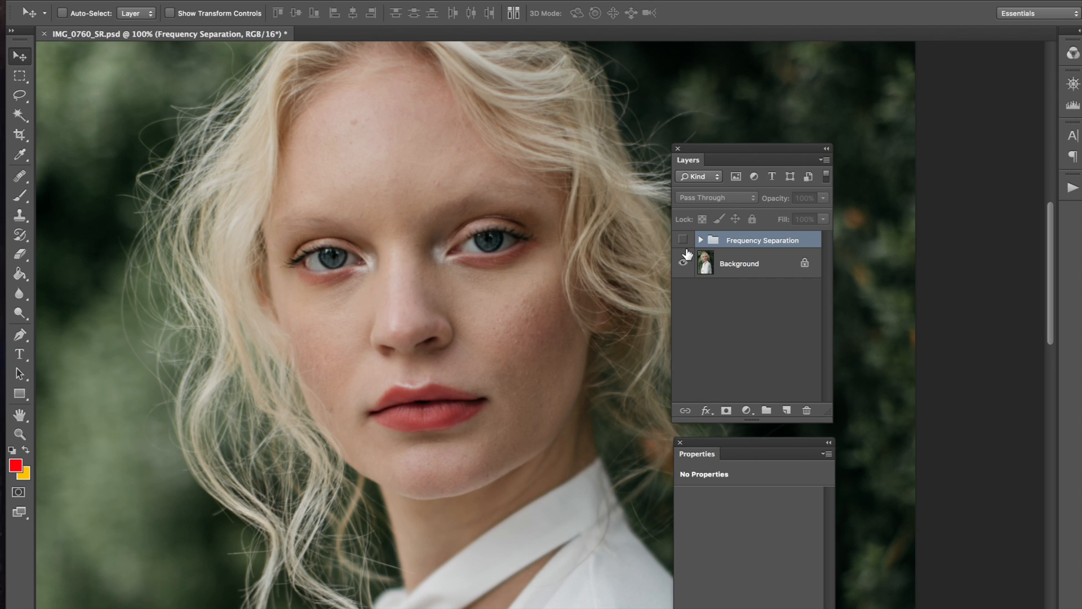
pyautogui.click(683, 240)
pyautogui.click(700, 240)
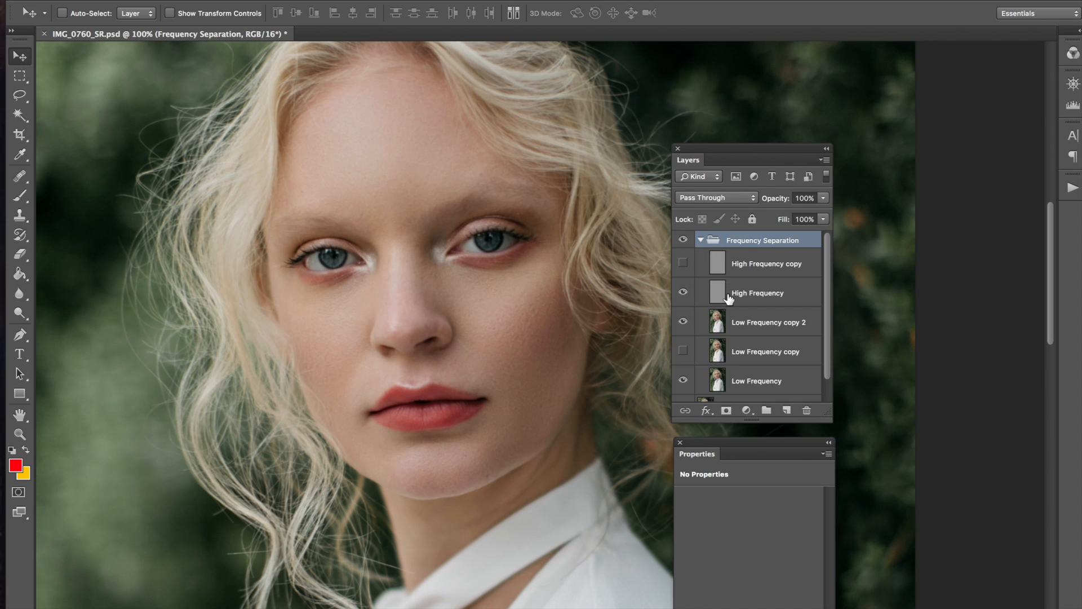
pyautogui.click(732, 295)
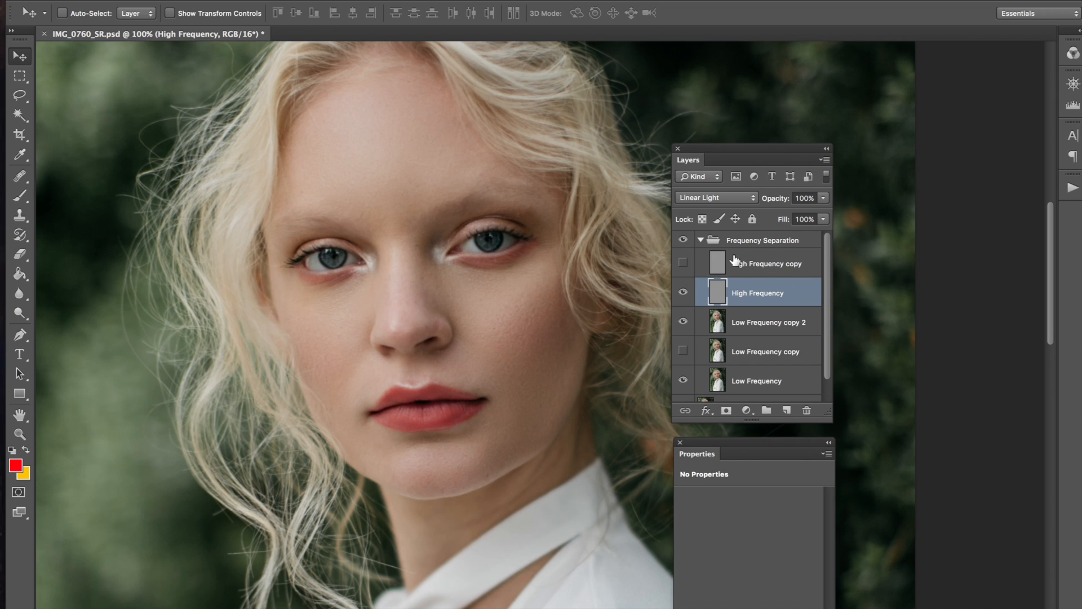
# Step: Select Low Frequency copy 2 and leave the Frequency Separation group collapsed
pyautogui.click(700, 239)
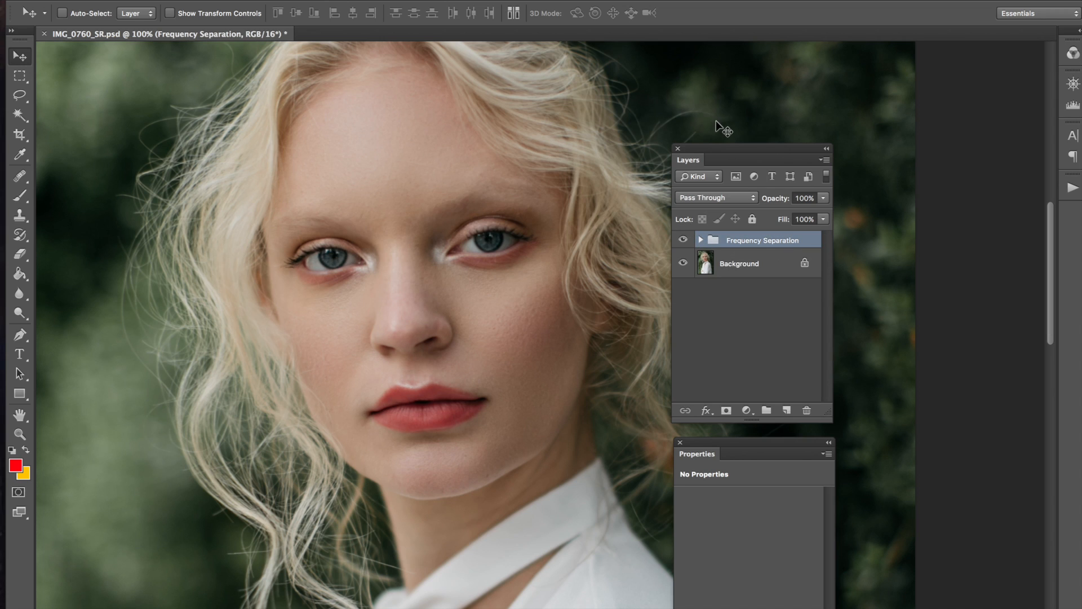
pyautogui.click(701, 240)
pyautogui.click(722, 335)
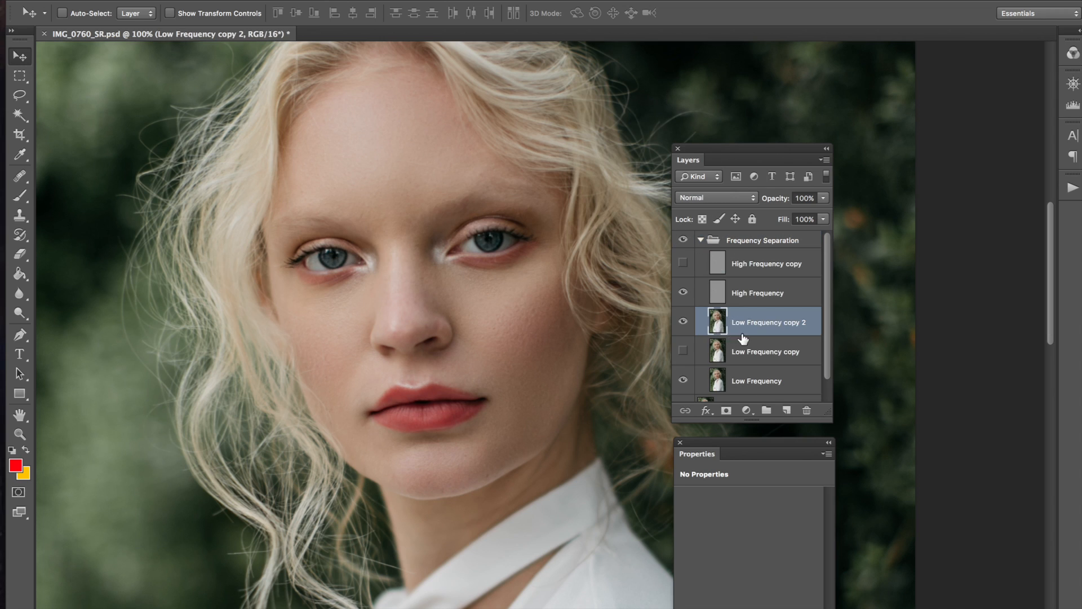
pyautogui.click(701, 240)
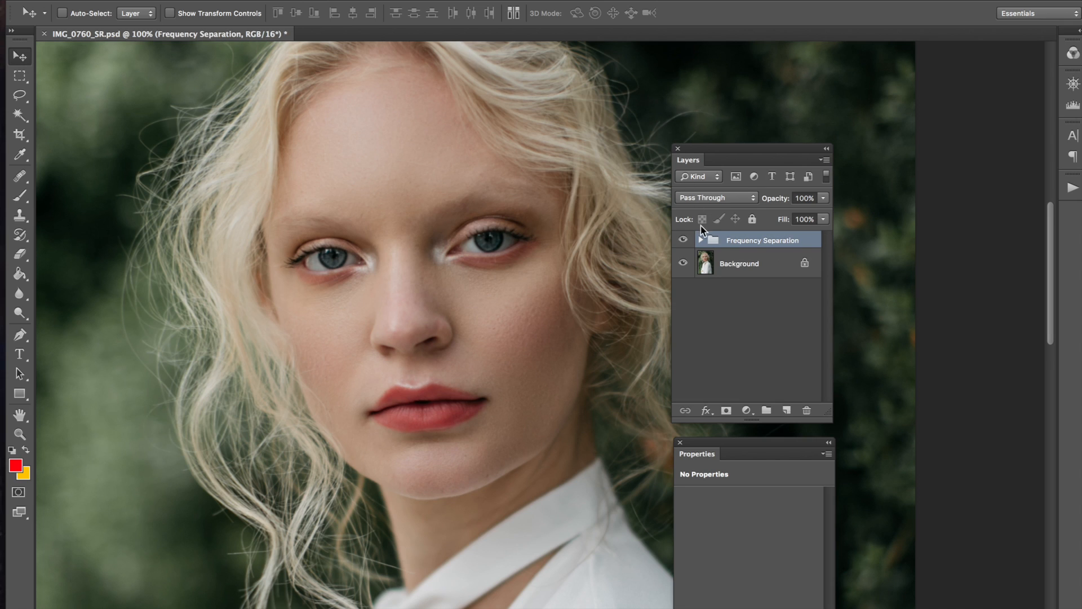
pyautogui.click(701, 240)
pyautogui.click(701, 240)
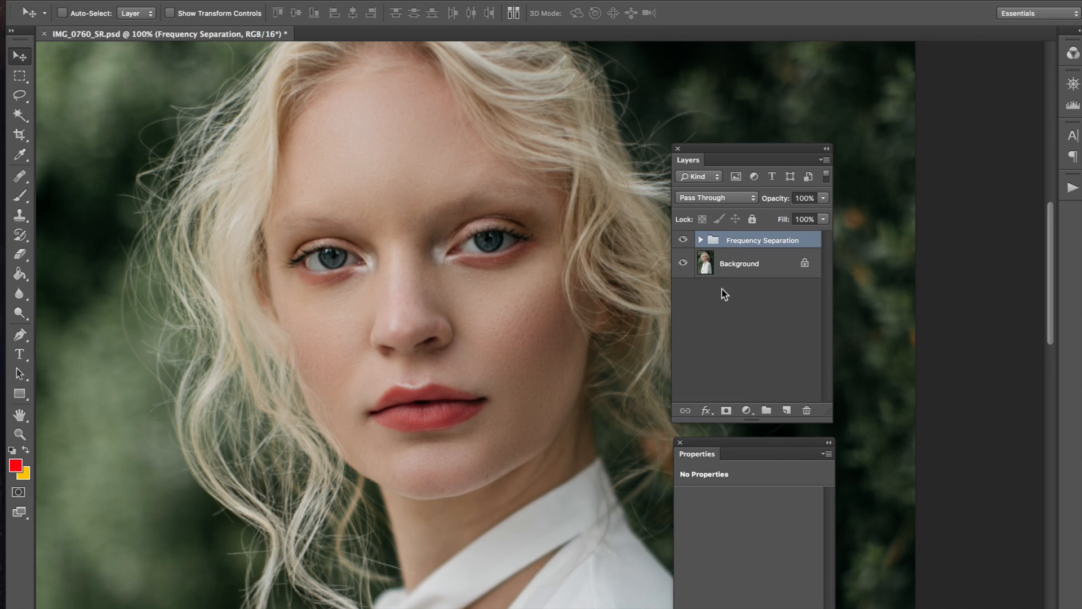